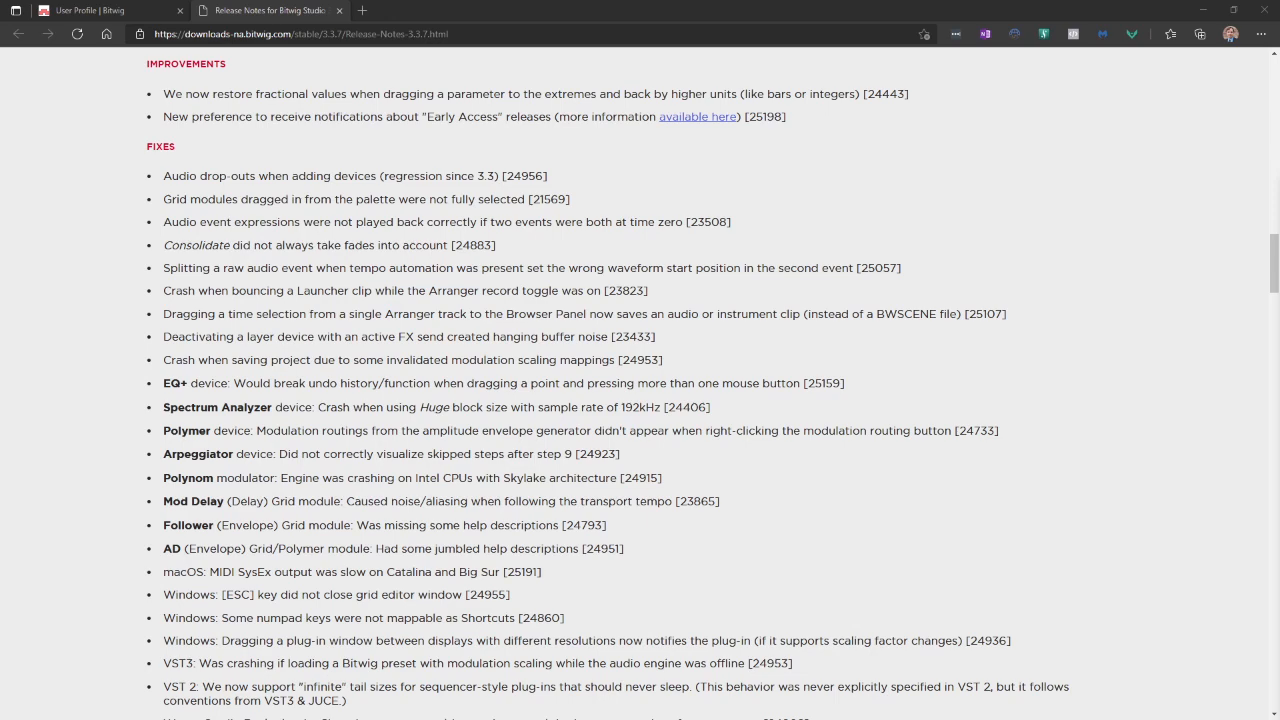
Read through the improvements and fixes listed for Bitwig Studio 3.3.2 in the release notes.
{"action": "scroll", "coordinate": [711, 534], "scroll_direction": "up", "scroll_amount": 2}
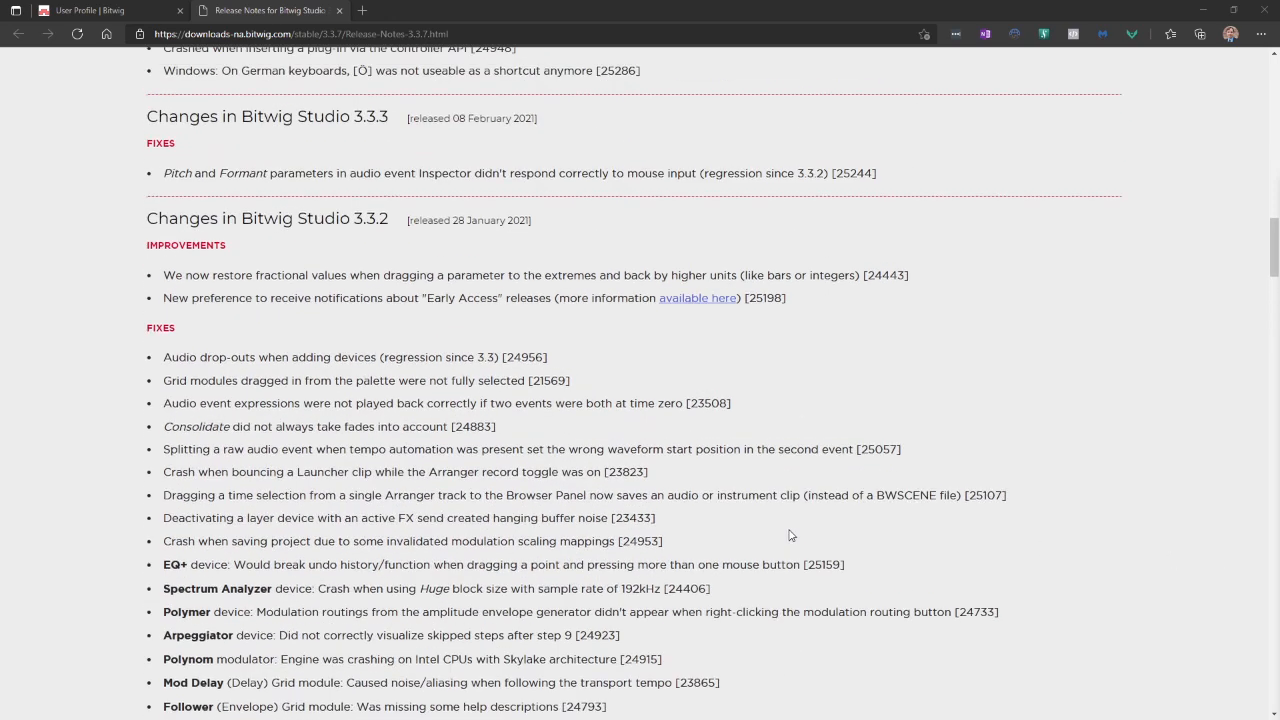
{"action": "scroll", "coordinate": [537, 212], "scroll_direction": "down", "scroll_amount": 1}
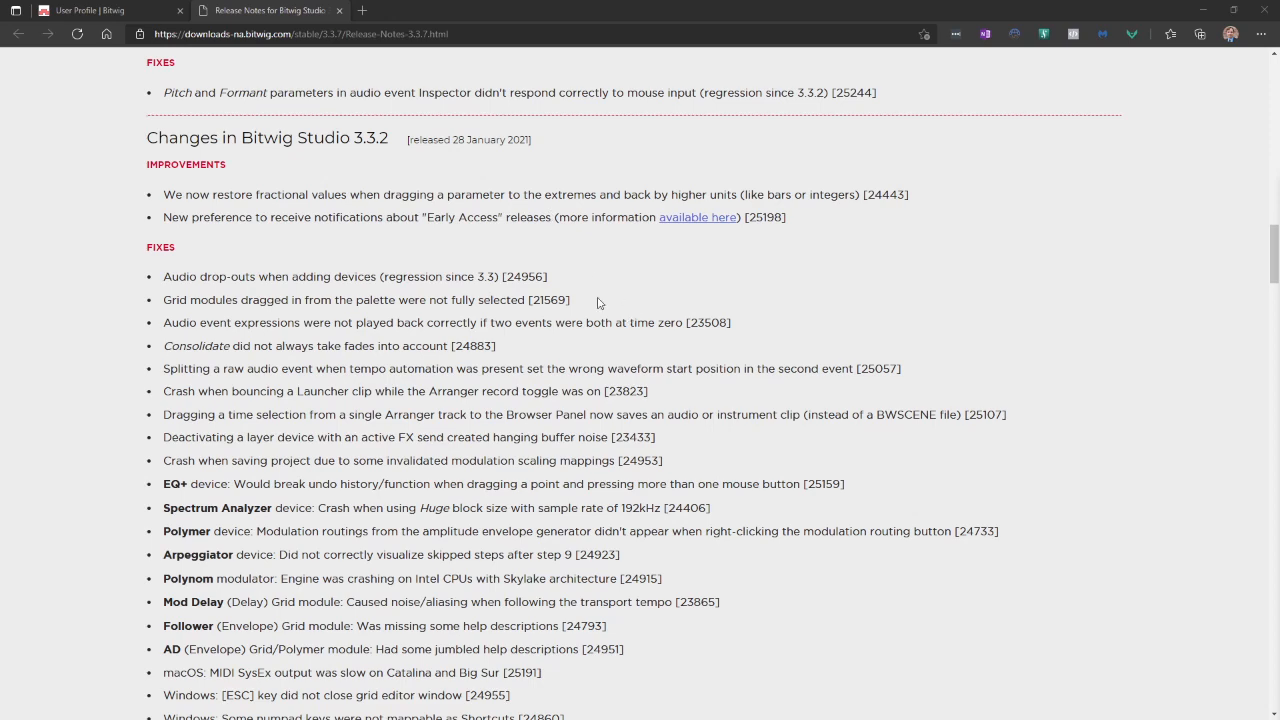
{"action": "scroll", "coordinate": [598, 302], "scroll_direction": "down", "scroll_amount": 2}
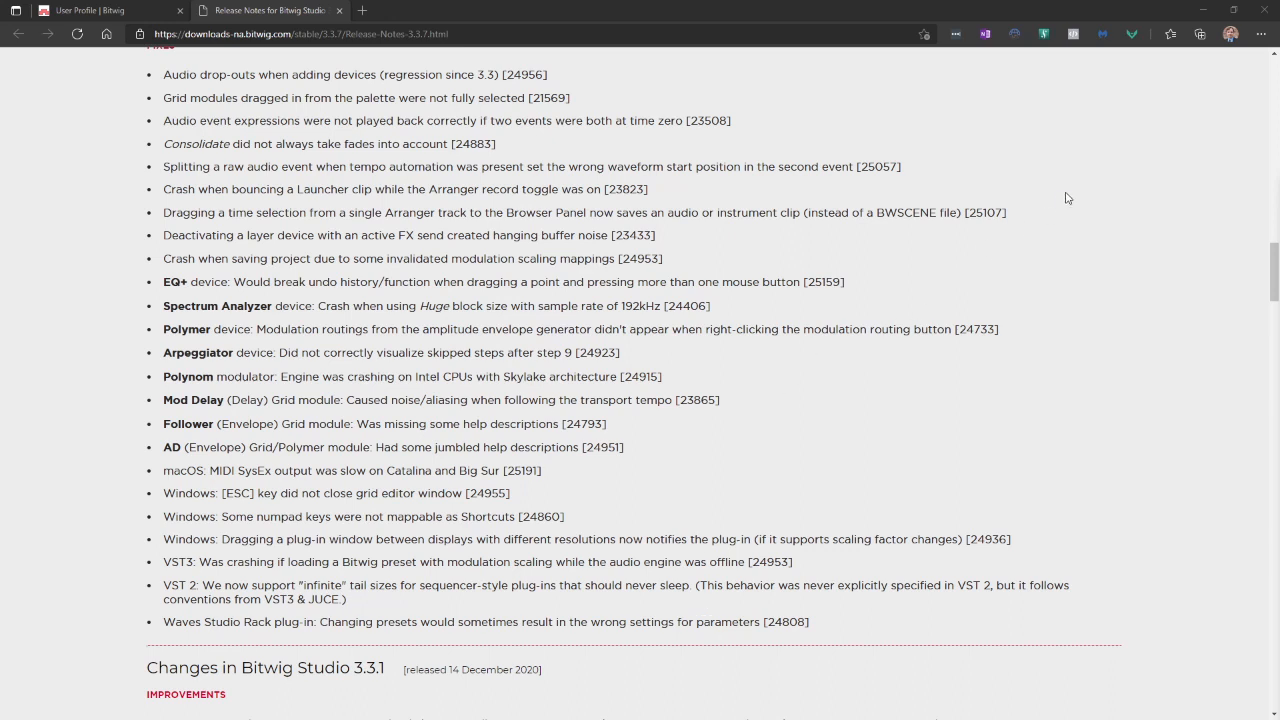
Switch to Bitwig Studio and audition the snare-clap track through Nebula, stopping playback when done.
{"action": "left_click", "coordinate": [1206, 10]}
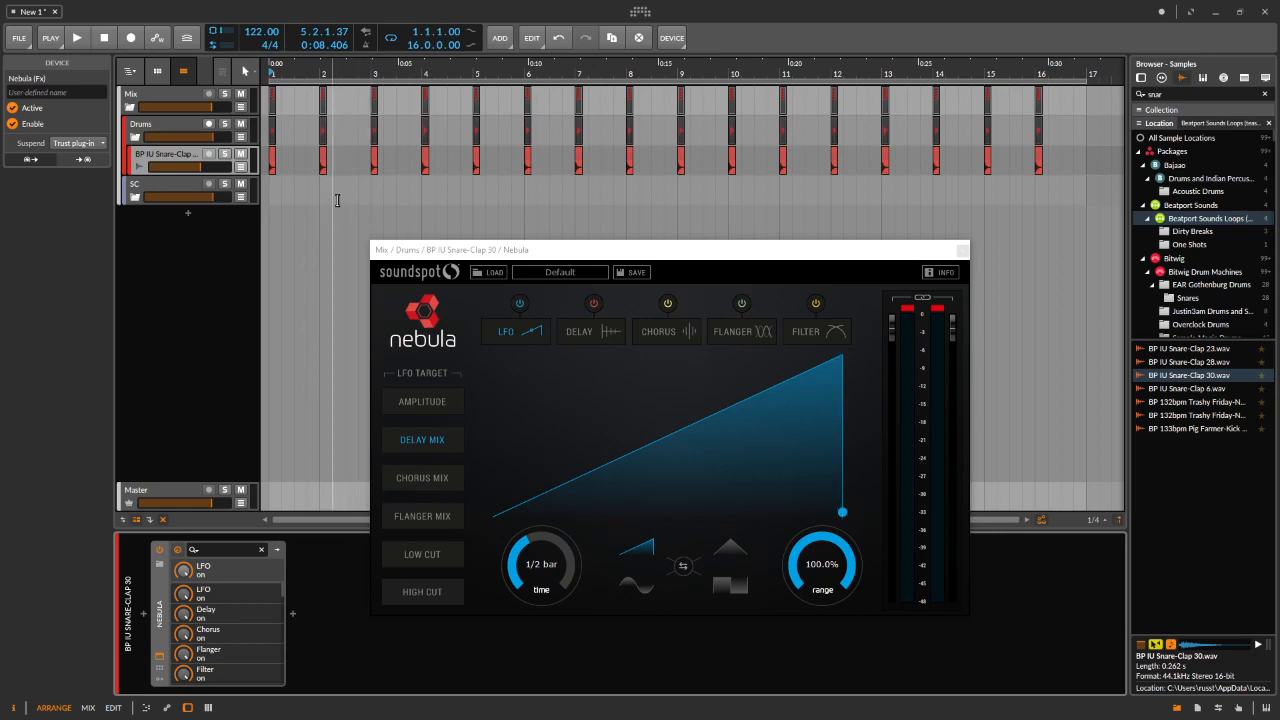
{"action": "key", "text": "space"}
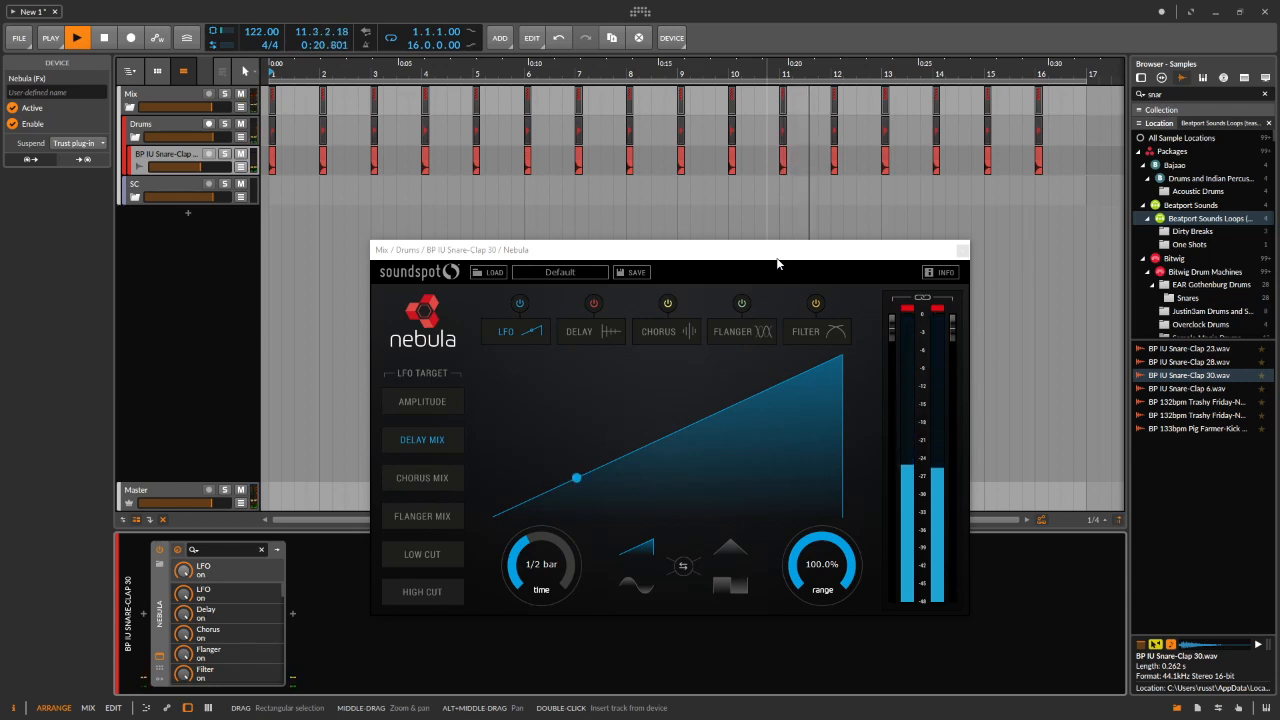
{"action": "key", "text": "space"}
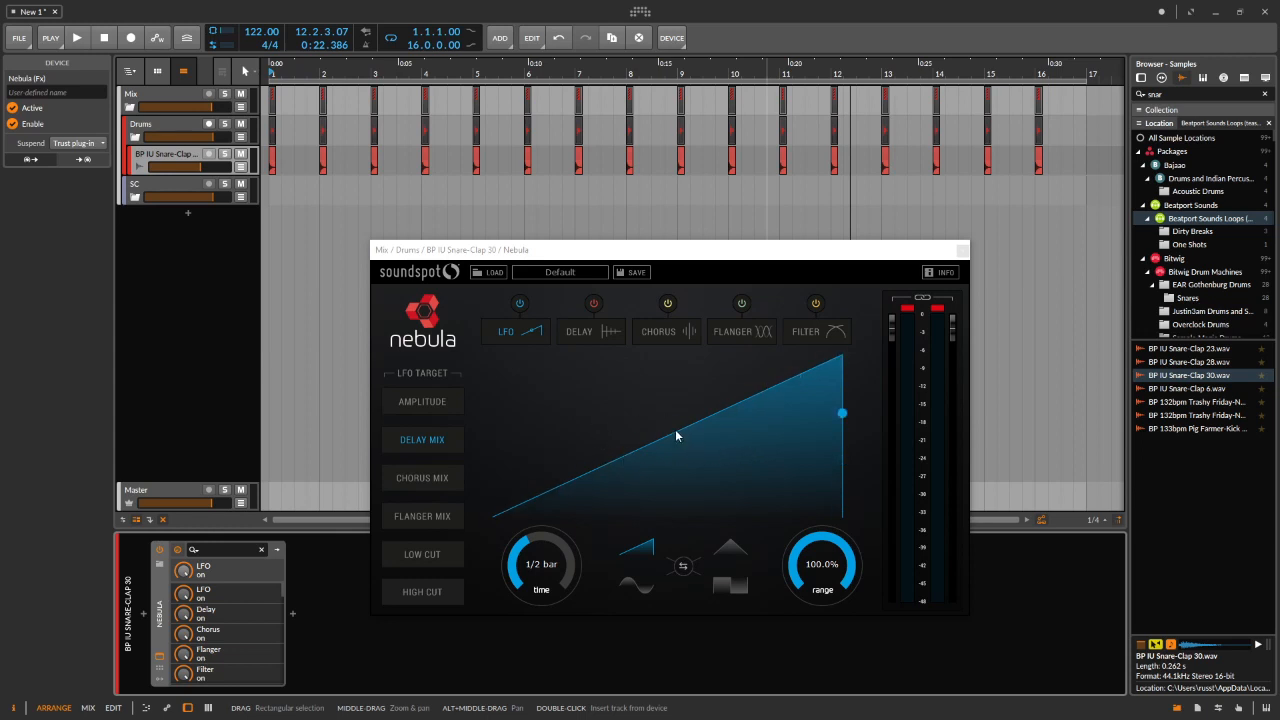
Turn off Nebula's Chorus, Flanger and Filter effects, leaving the LFO and Delay active.
{"action": "left_click", "coordinate": [668, 303]}
{"action": "left_click", "coordinate": [741, 303]}
{"action": "left_click", "coordinate": [816, 303]}
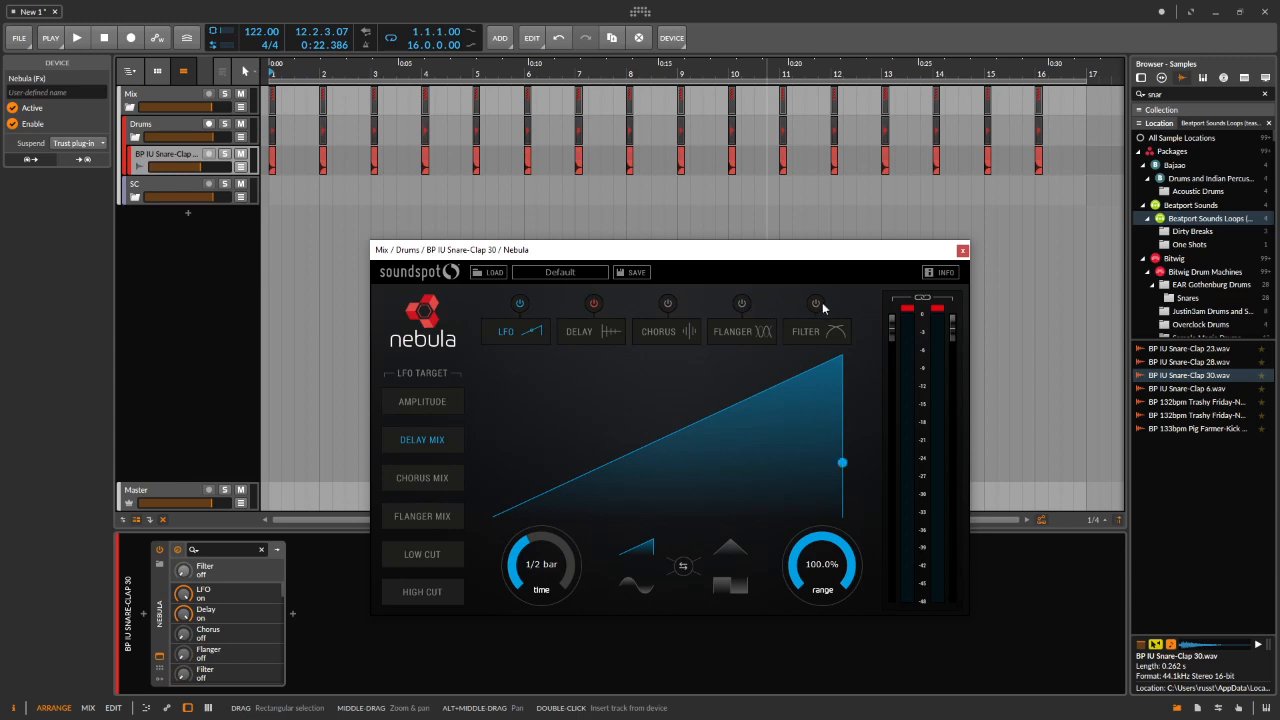
Show Nebula's delay settings and, during playback, set the linked delay times to 1/2 bar and the feedback to 65.9%.
{"action": "left_click", "coordinate": [592, 334]}
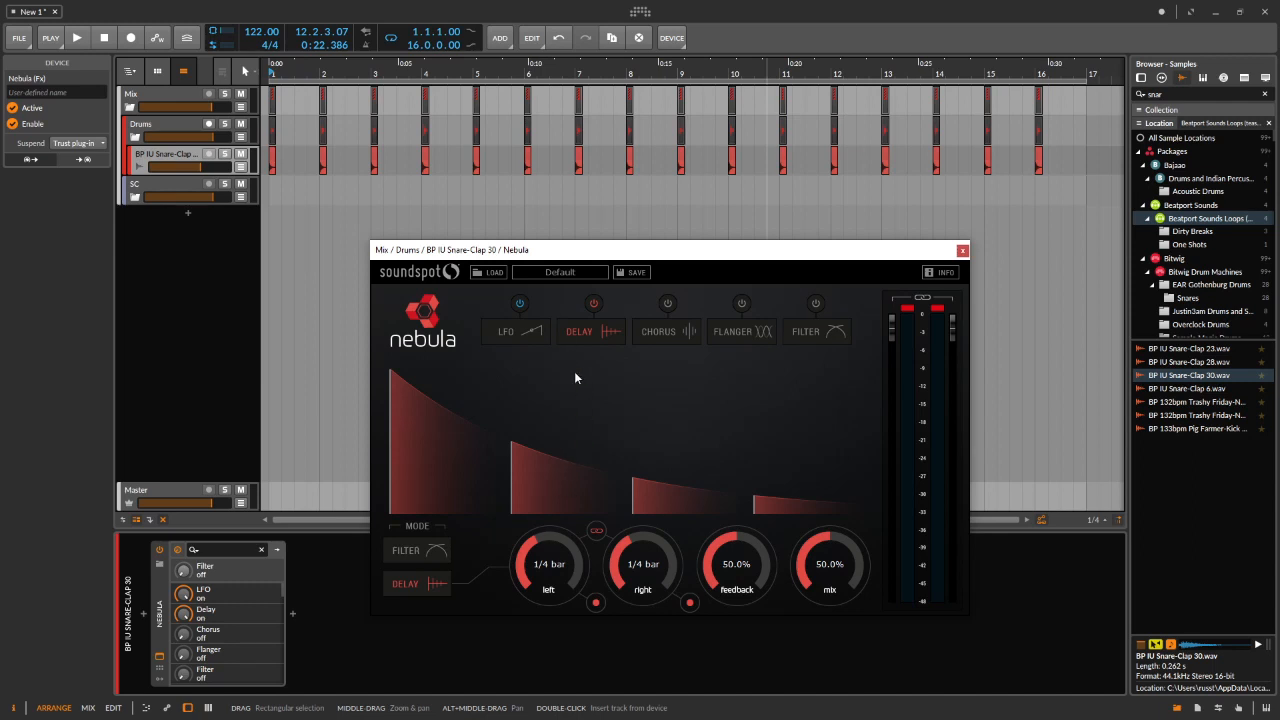
{"action": "key", "text": "space"}
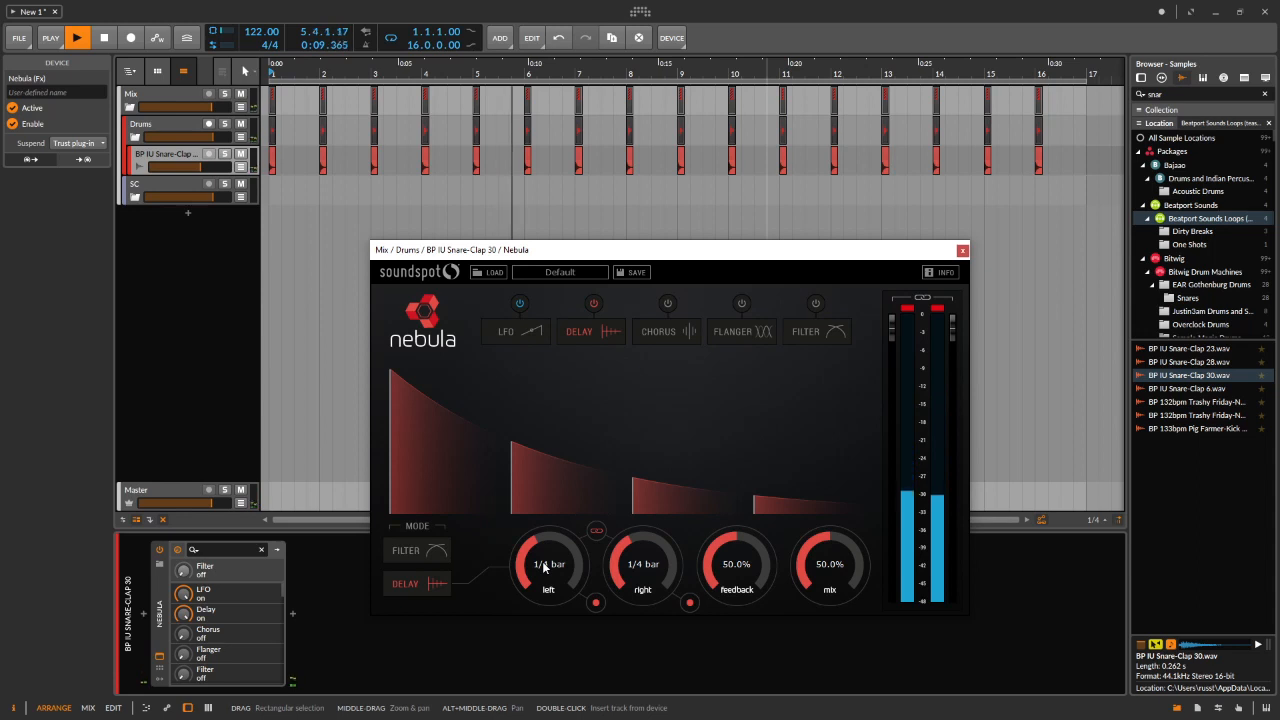
{"action": "left_click_drag", "start_coordinate": [543, 569], "coordinate": [545, 602]}
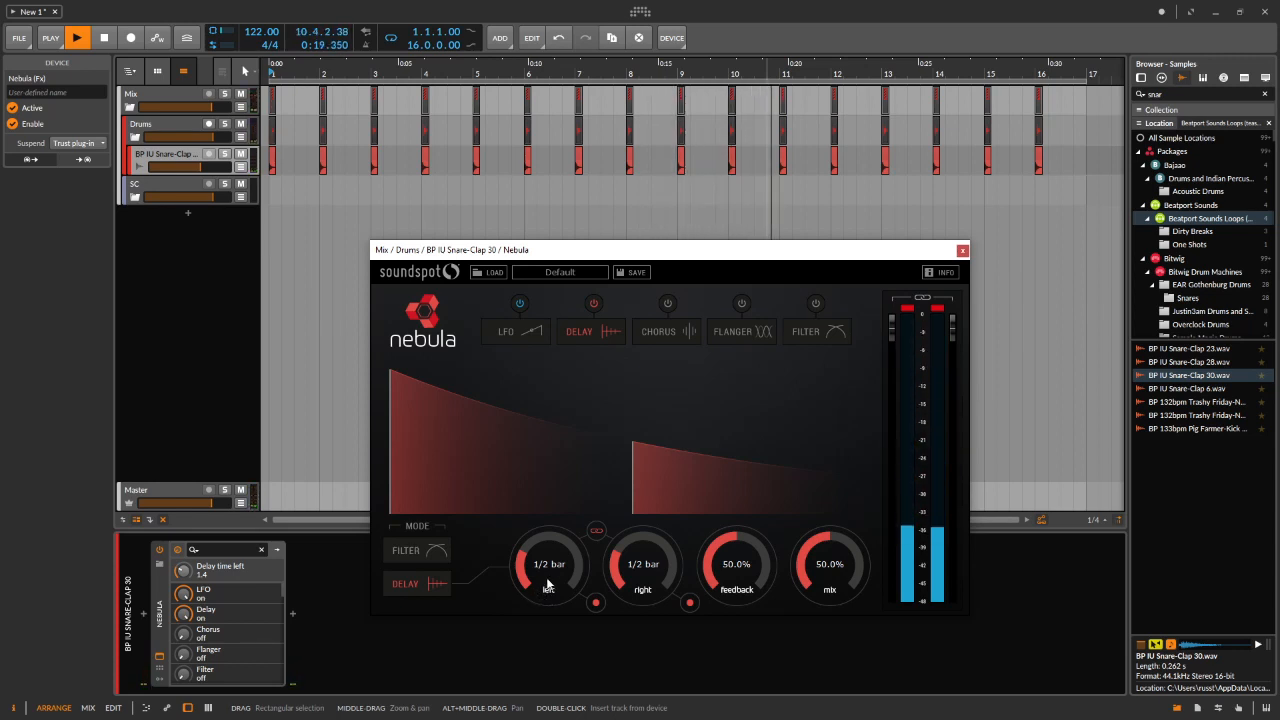
{"action": "left_click_drag", "start_coordinate": [724, 557], "coordinate": [727, 508]}
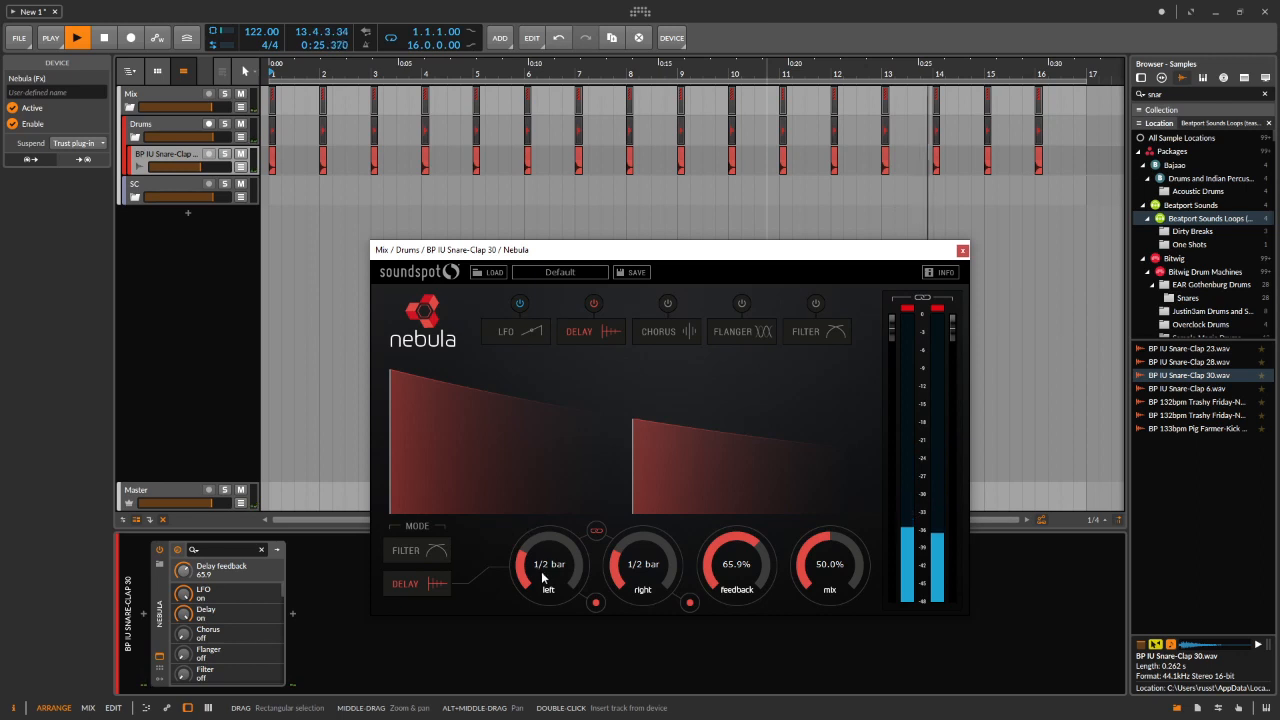
Try the linked delay times at 1/8 bar, settle on 1/4 bar, and stop playback.
{"action": "left_click_drag", "start_coordinate": [548, 570], "coordinate": [573, 484]}
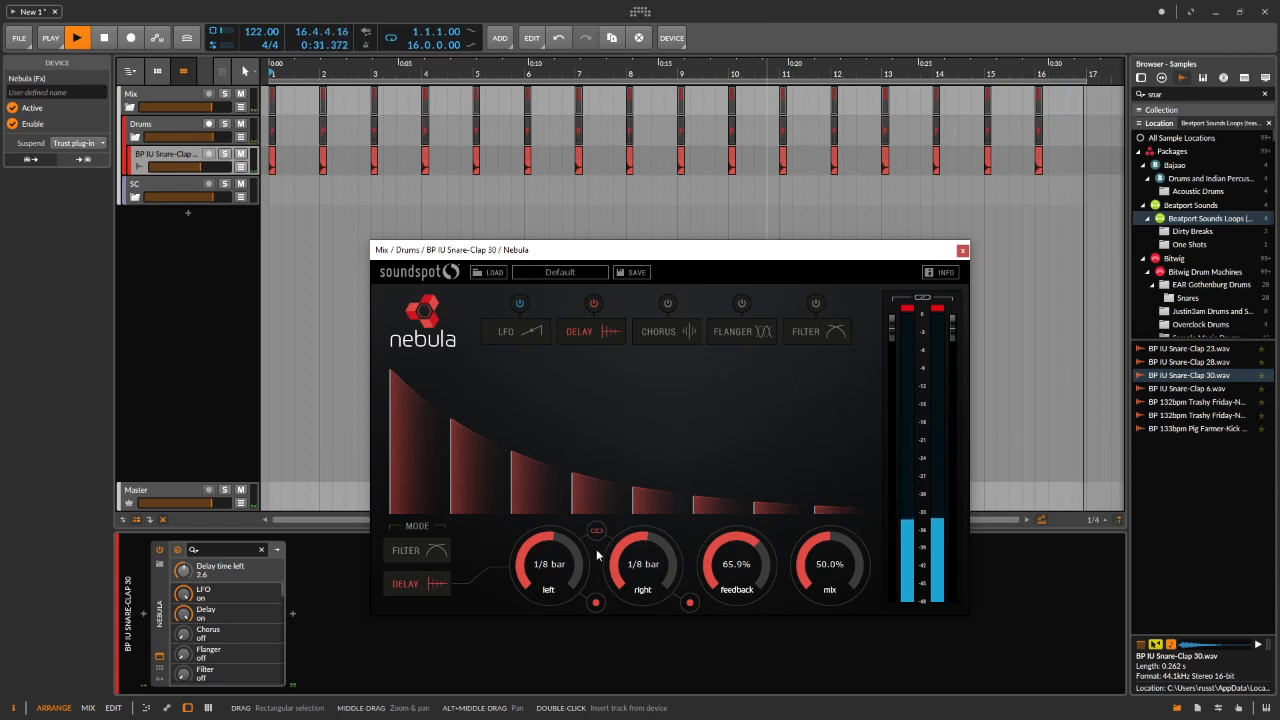
{"action": "left_click_drag", "start_coordinate": [555, 566], "coordinate": [562, 578]}
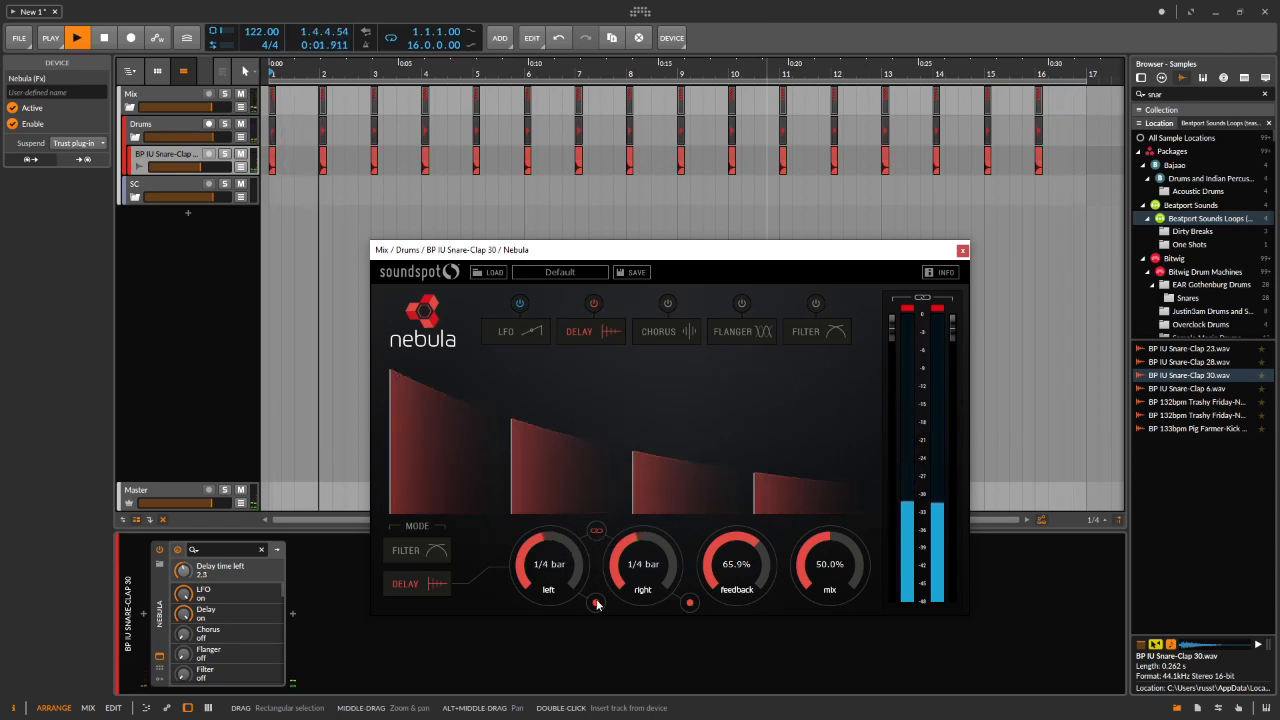
{"action": "key", "text": "space"}
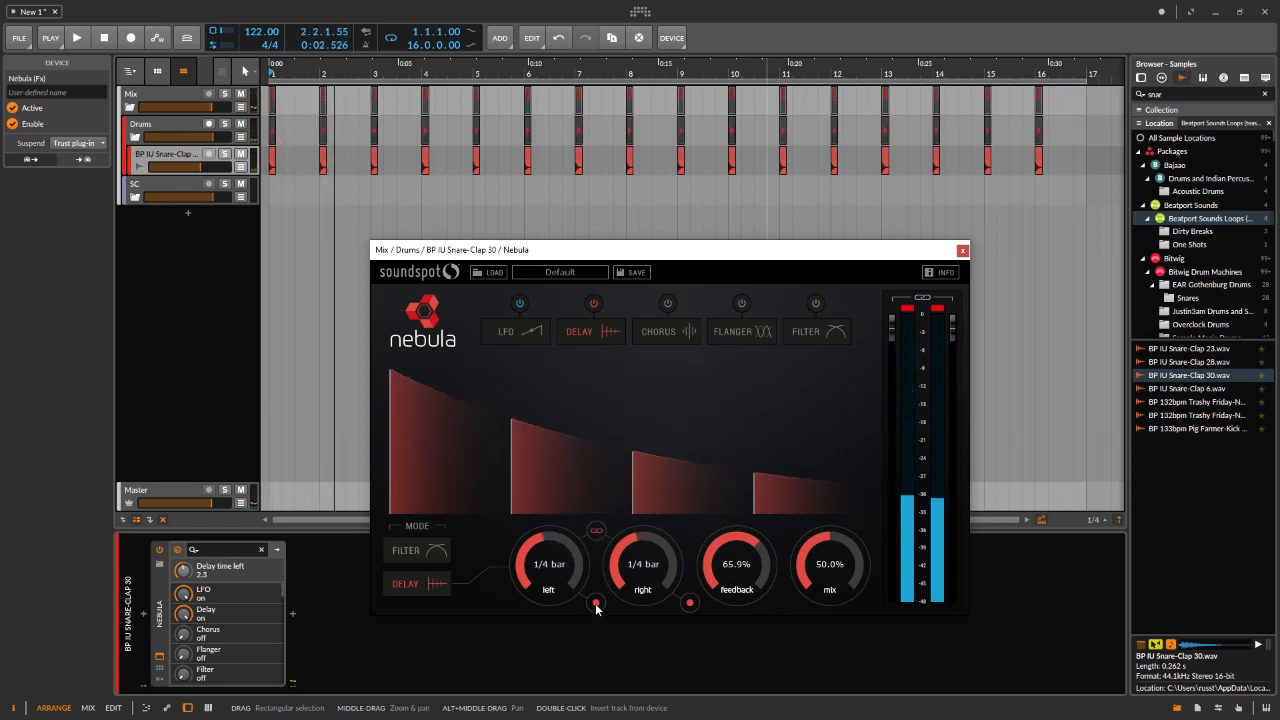
Change the linked delay scale through 1 (triplet) to 2 (dotted) and start playback to hear it.
{"action": "left_click", "coordinate": [596, 604]}
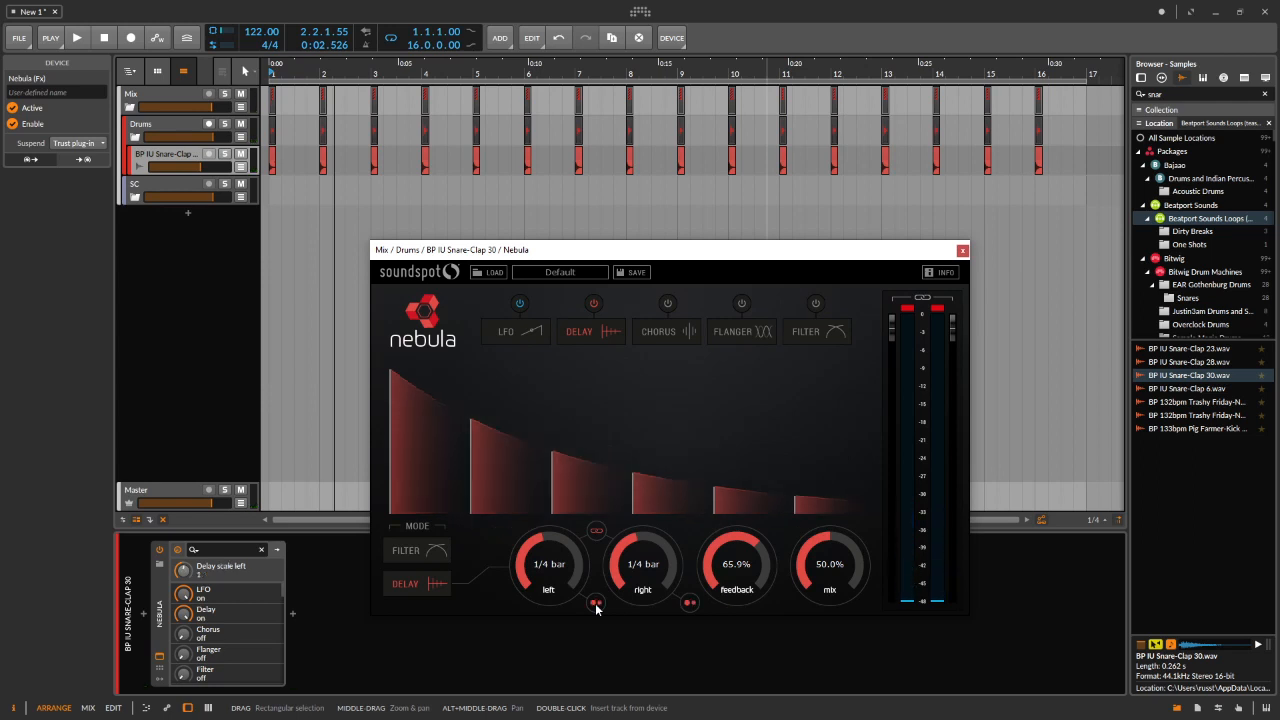
{"action": "left_click", "coordinate": [596, 604]}
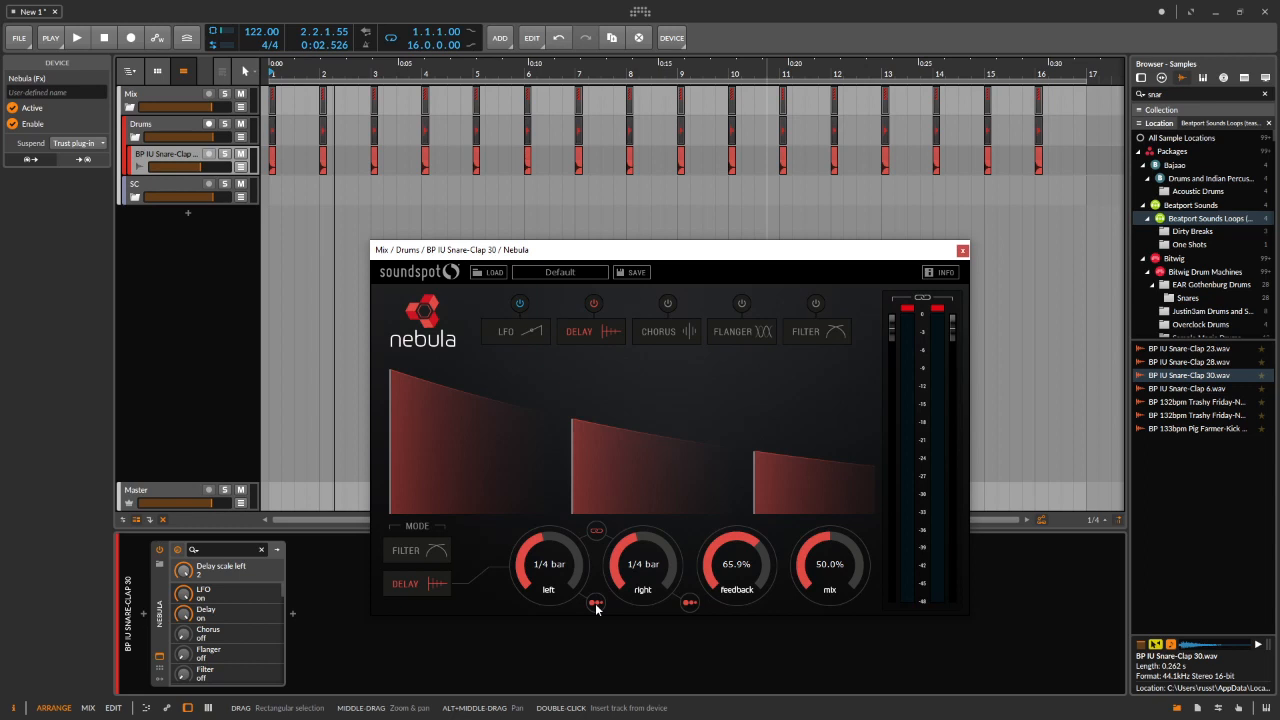
{"action": "key", "text": "space"}
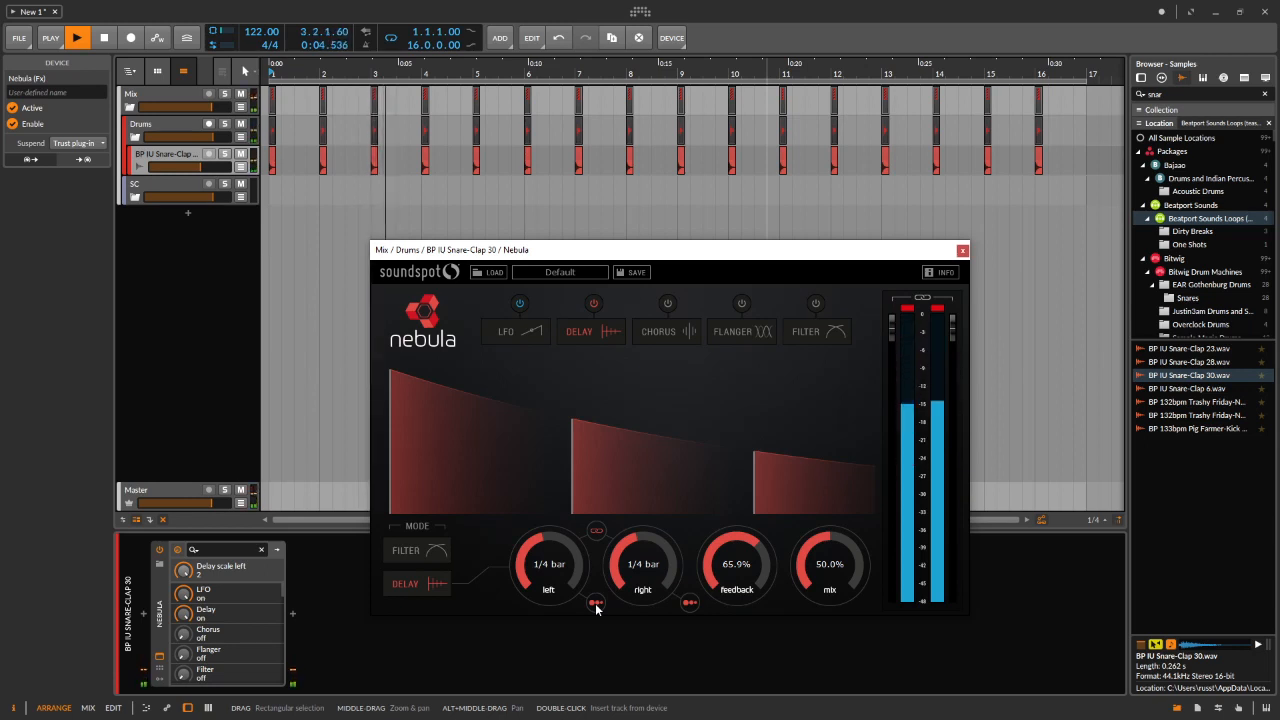
Switch the linked delay scale to 0 and then 1 while listening, stop playback, and unlink the left and right delays.
{"action": "left_click", "coordinate": [596, 604]}
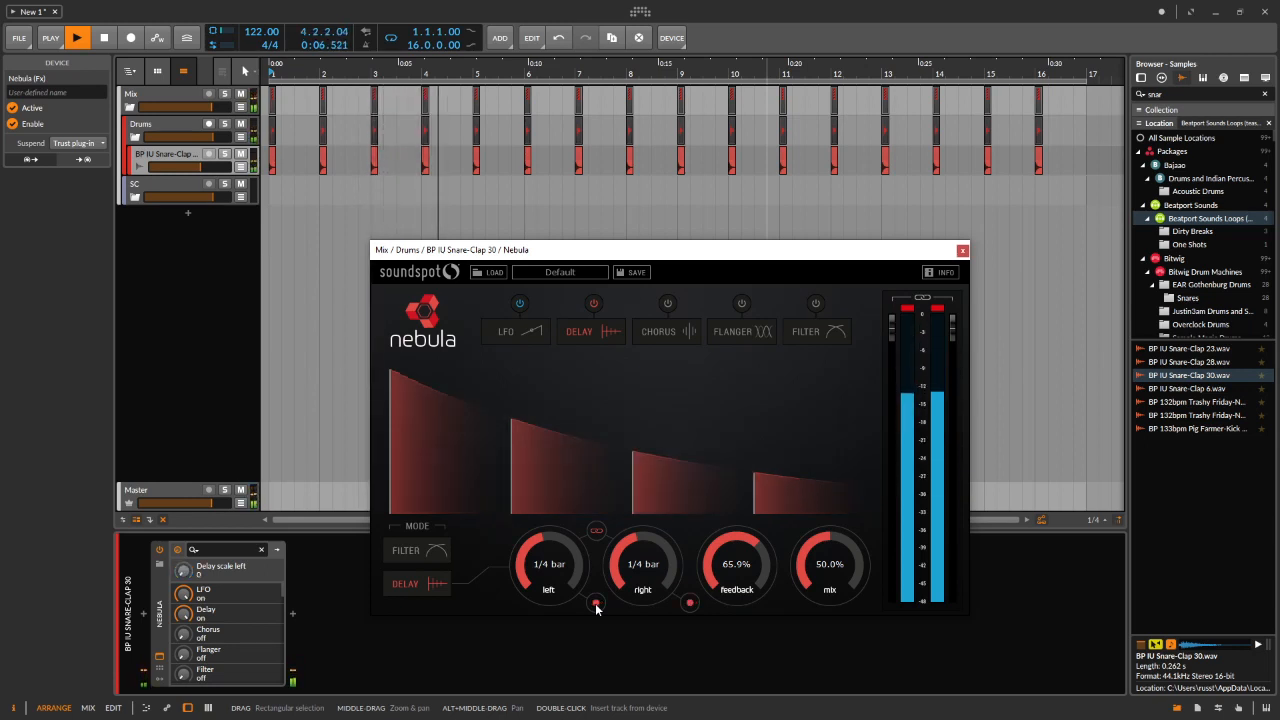
{"action": "left_click", "coordinate": [596, 604]}
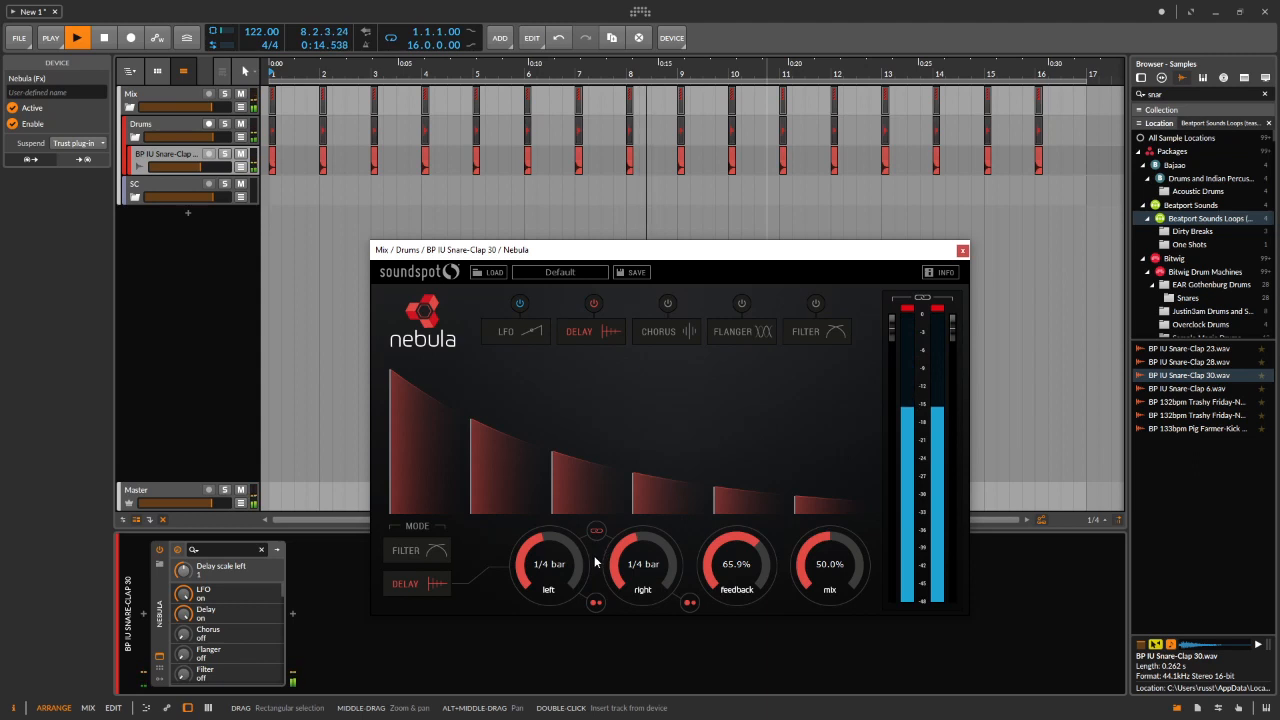
{"action": "key", "text": "space"}
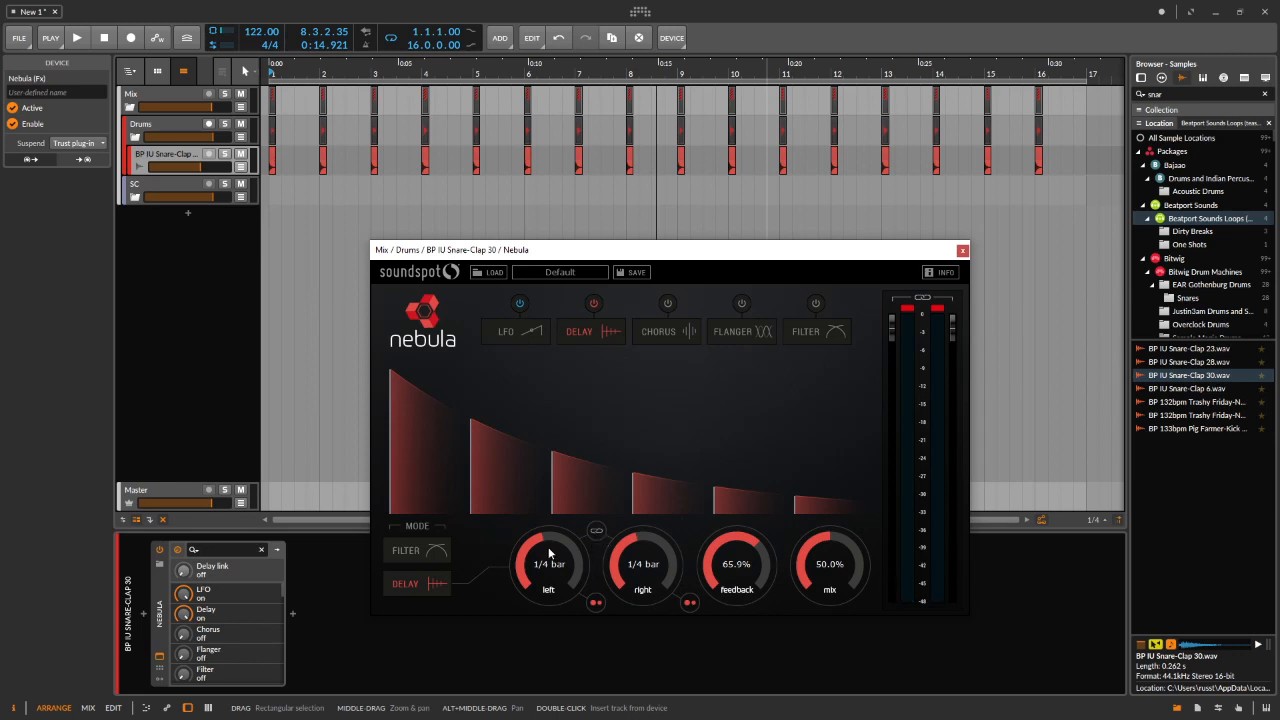
Set the right channel's delay scale to 2 (dotted), audition the split delay, and set the delay mix to 50.5%.
{"action": "left_click", "coordinate": [636, 543]}
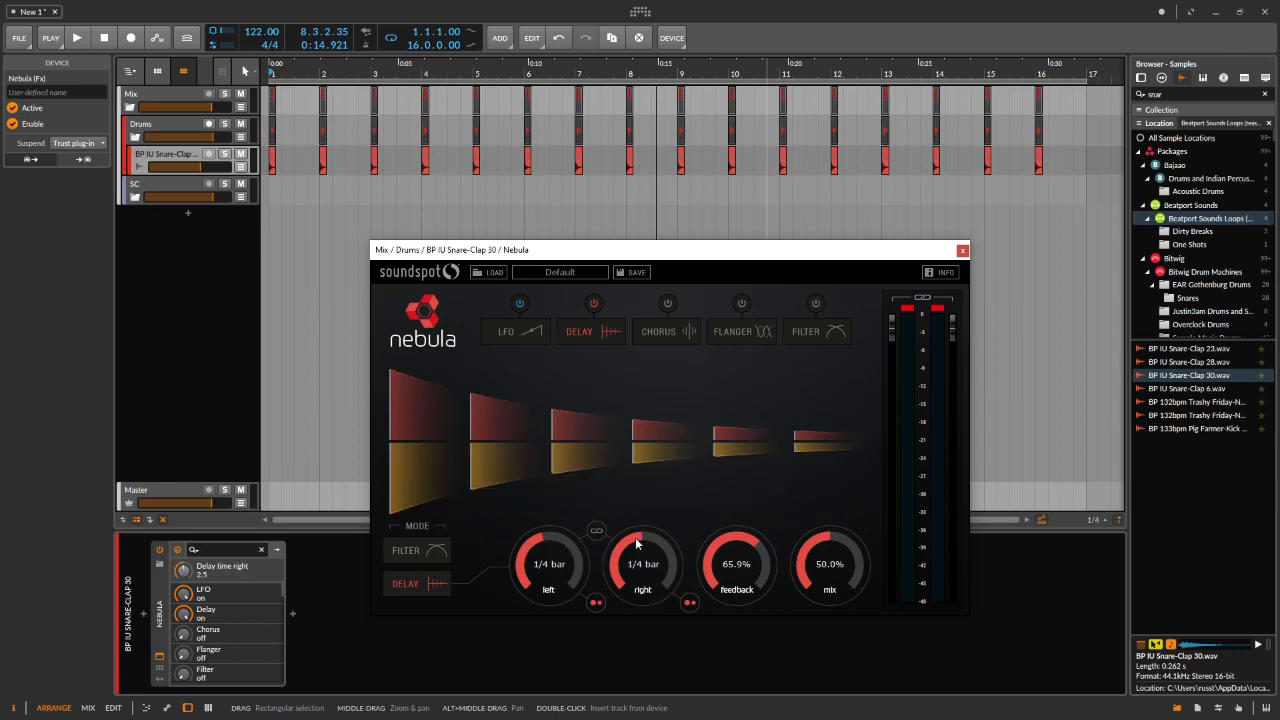
{"action": "left_click", "coordinate": [690, 603]}
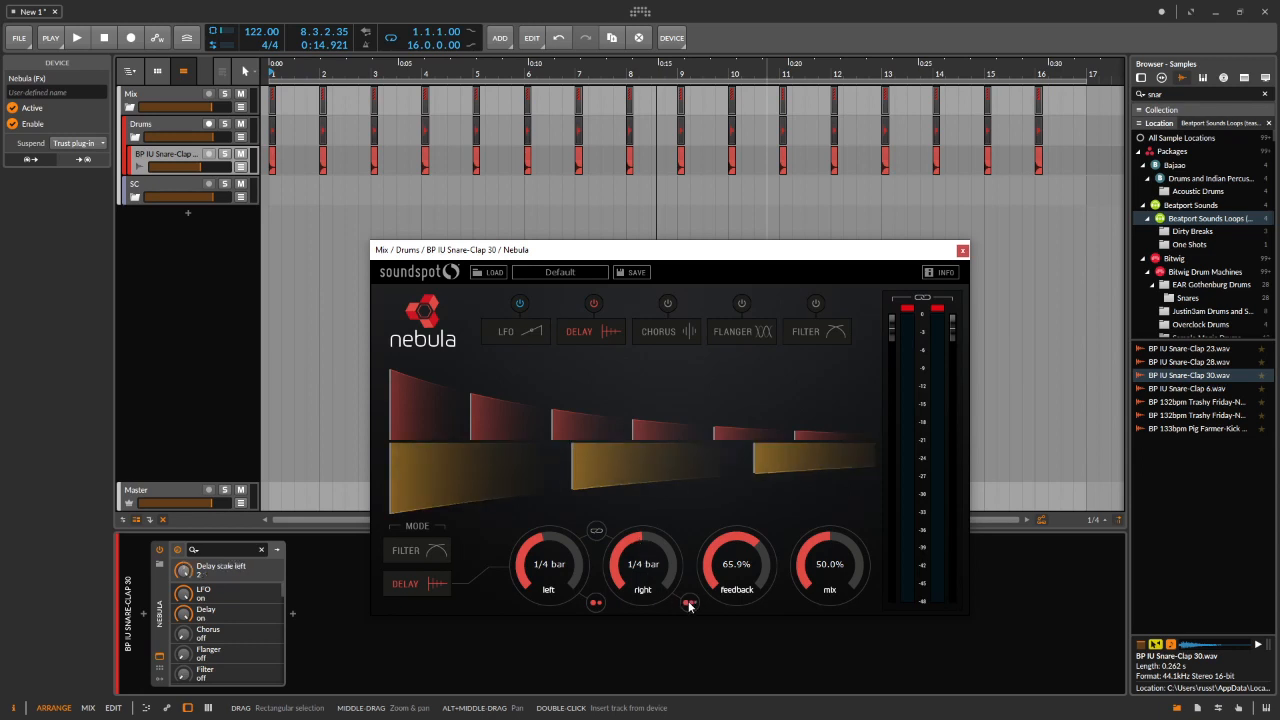
{"action": "key", "text": "space"}
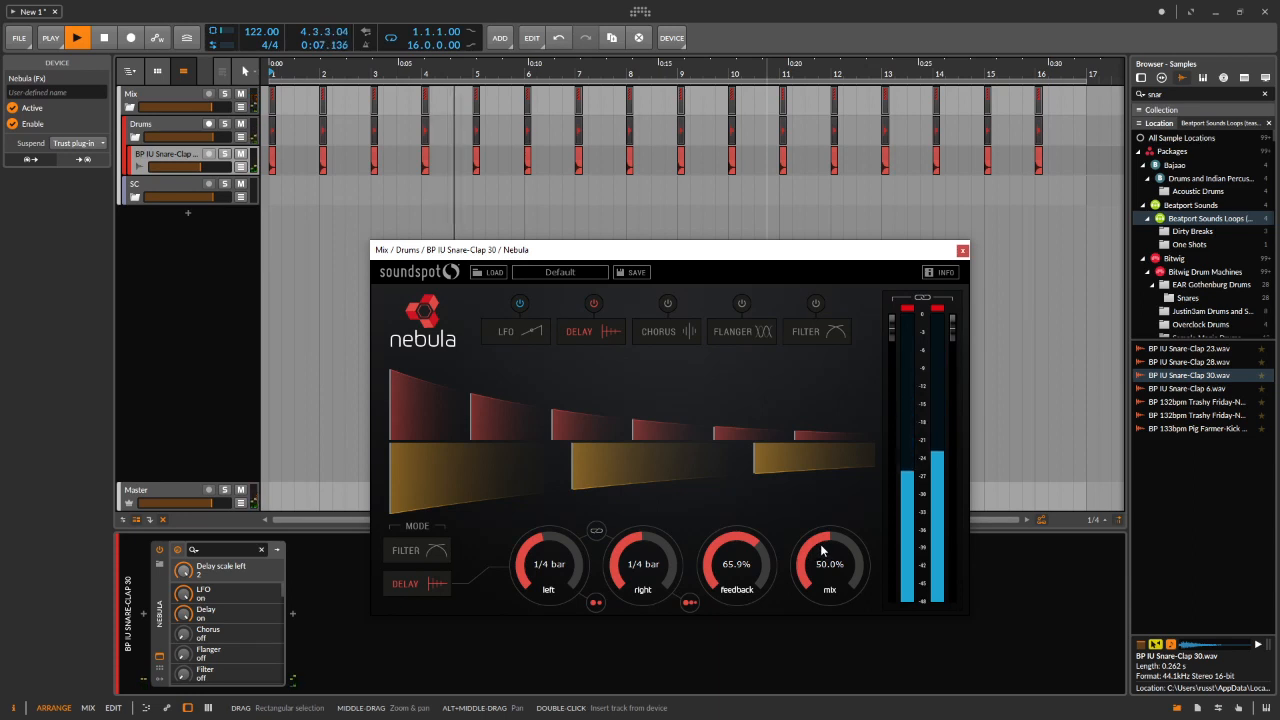
{"action": "mouse_move", "coordinate": [820, 544]}
{"action": "left_mouse_down"}
{"action": "mouse_move", "coordinate": [803, 606]}
{"action": "mouse_move", "coordinate": [822, 494]}
{"action": "mouse_move", "coordinate": [817, 543]}
{"action": "left_mouse_up"}
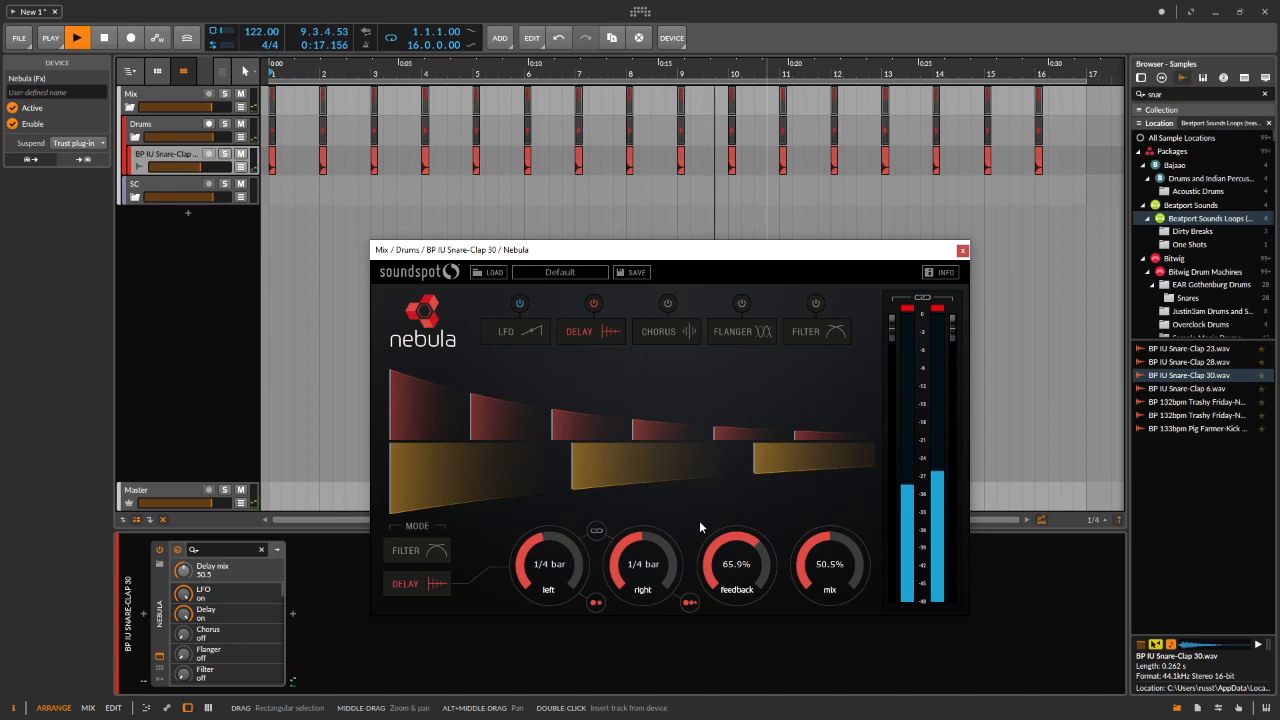
{"action": "key", "text": "space"}
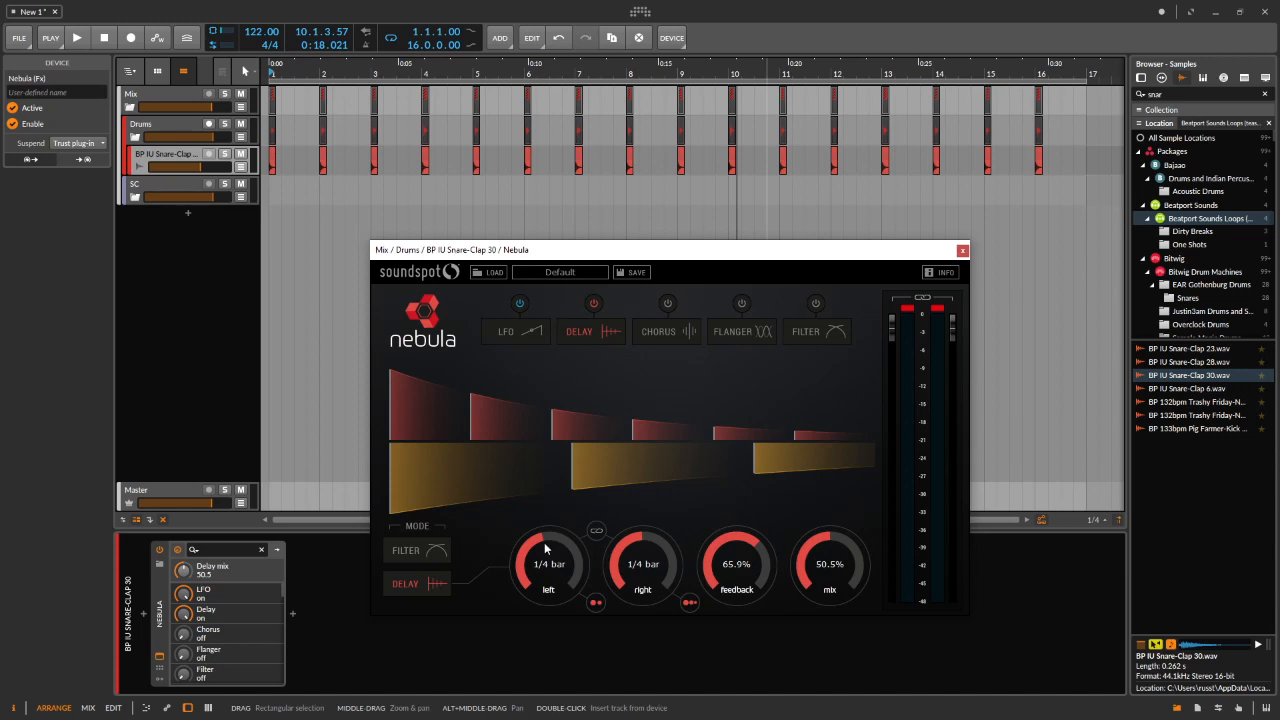
Set both channels' delay scales to 0 (straight), set the right delay time to 1/8 bar, and audition the result.
{"action": "left_click", "coordinate": [595, 603]}
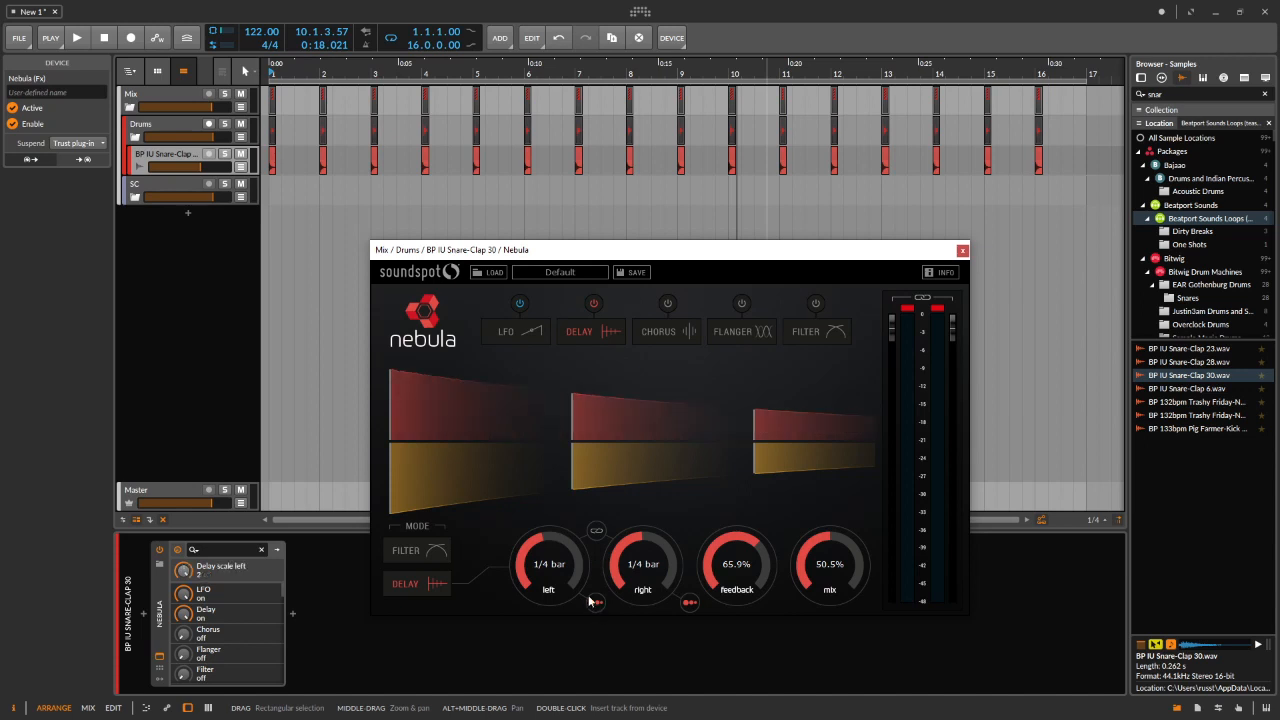
{"action": "left_click", "coordinate": [595, 603]}
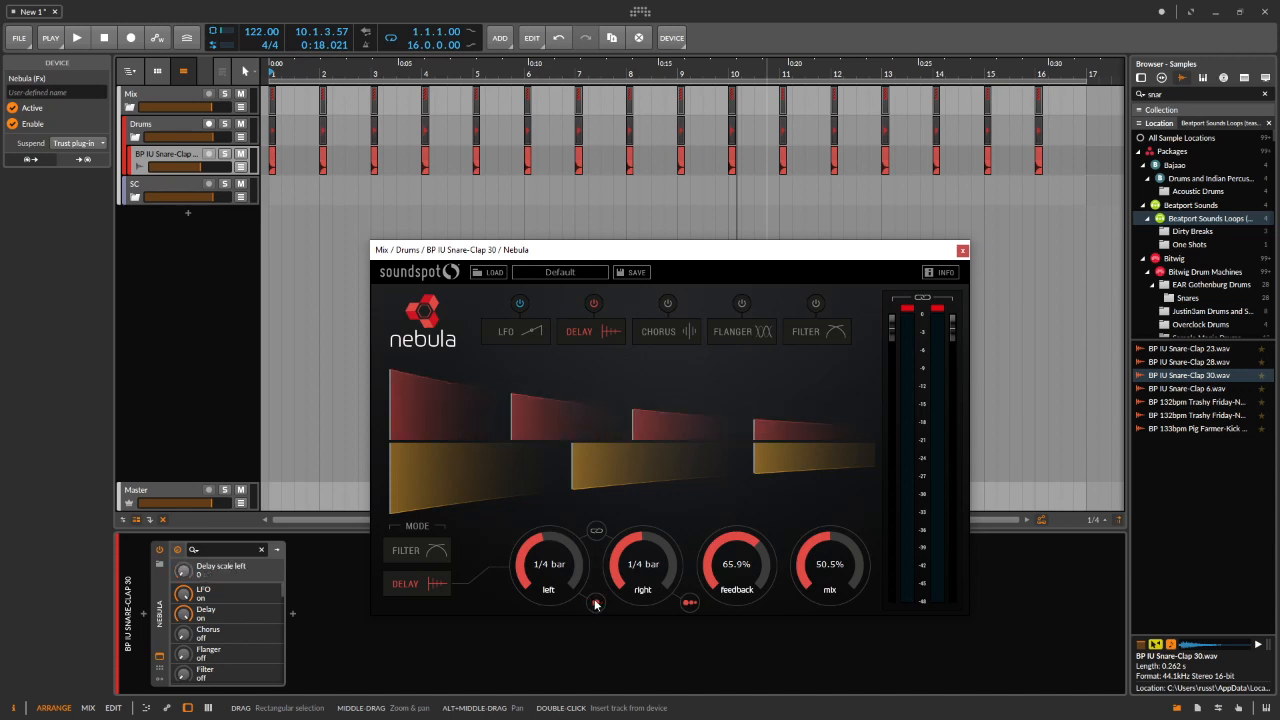
{"action": "left_click", "coordinate": [690, 603]}
{"action": "left_click_drag", "start_coordinate": [644, 562], "coordinate": [644, 548]}
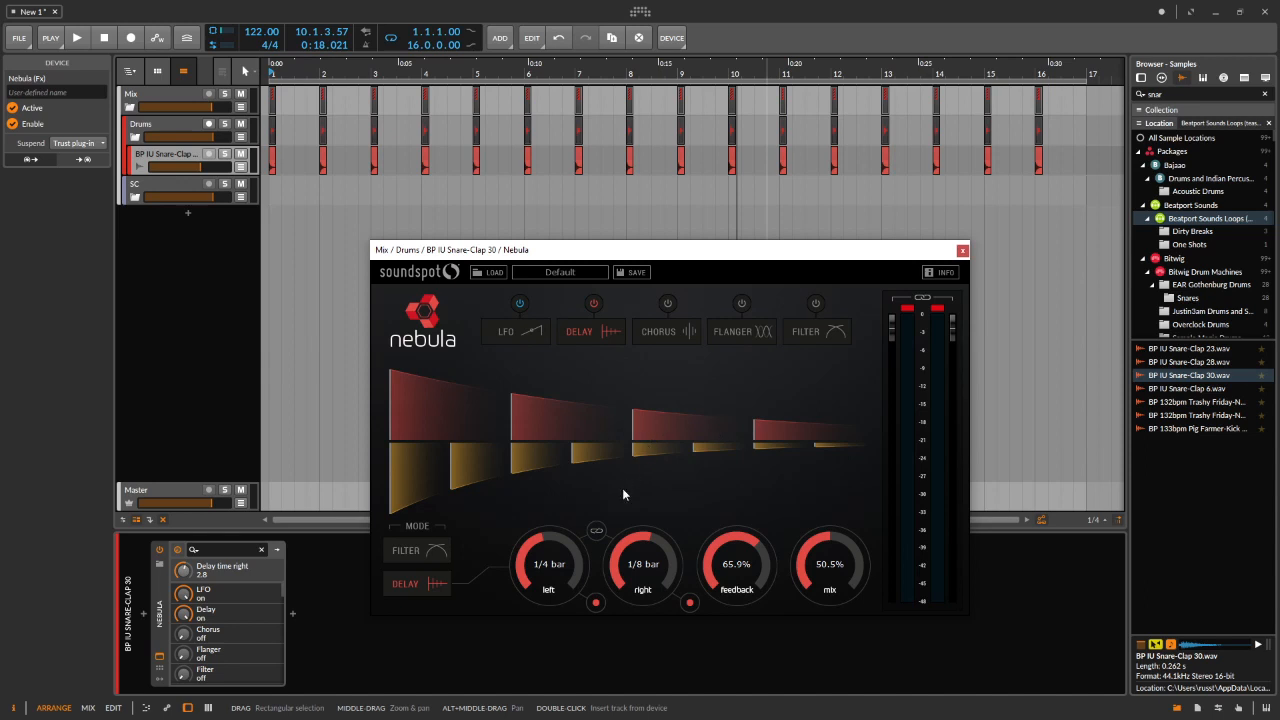
{"action": "key", "text": "space"}
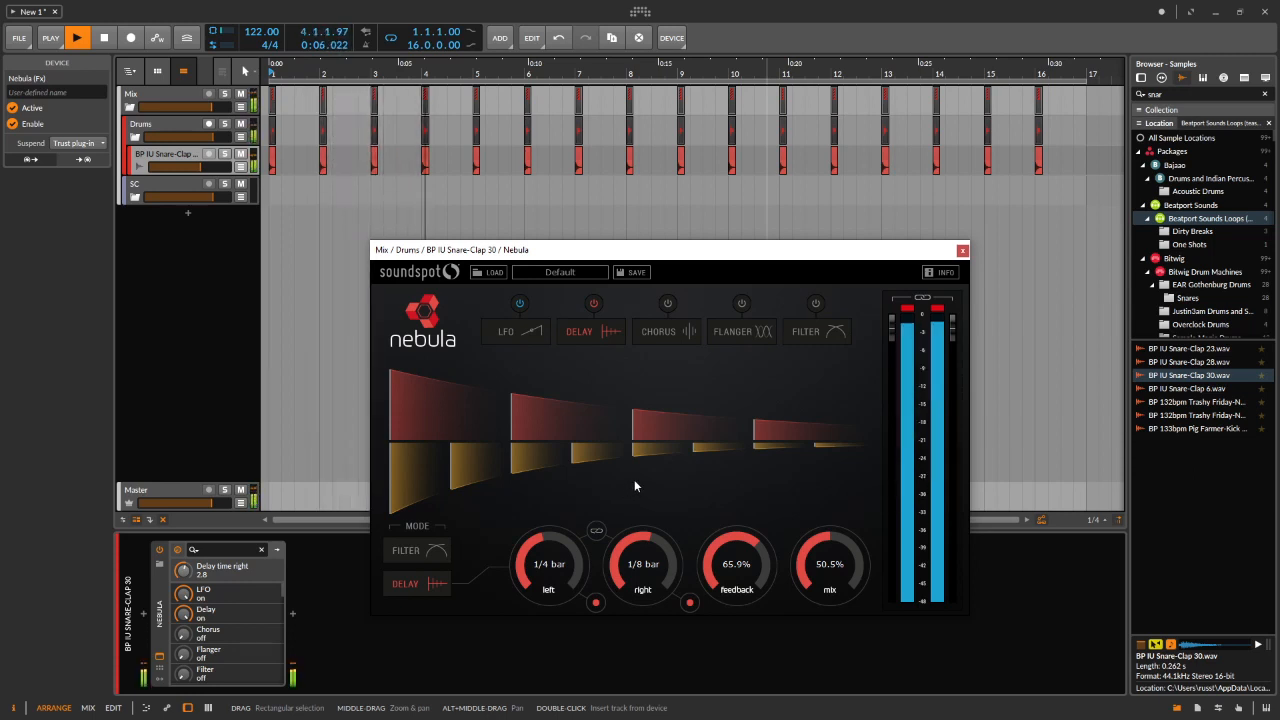
{"action": "key", "text": "space"}
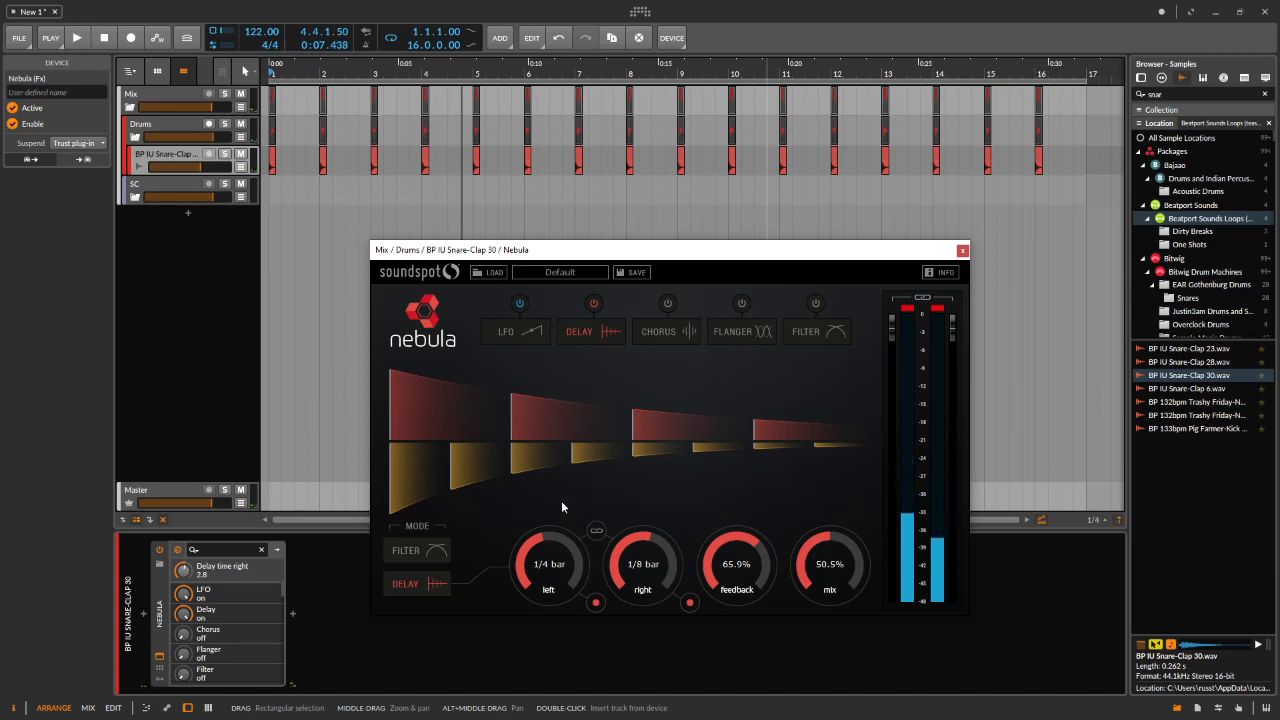
Show the delay's filter and widen it with a 23 Hz low cut and an 18821 Hz high cut.
{"action": "left_click", "coordinate": [423, 554]}
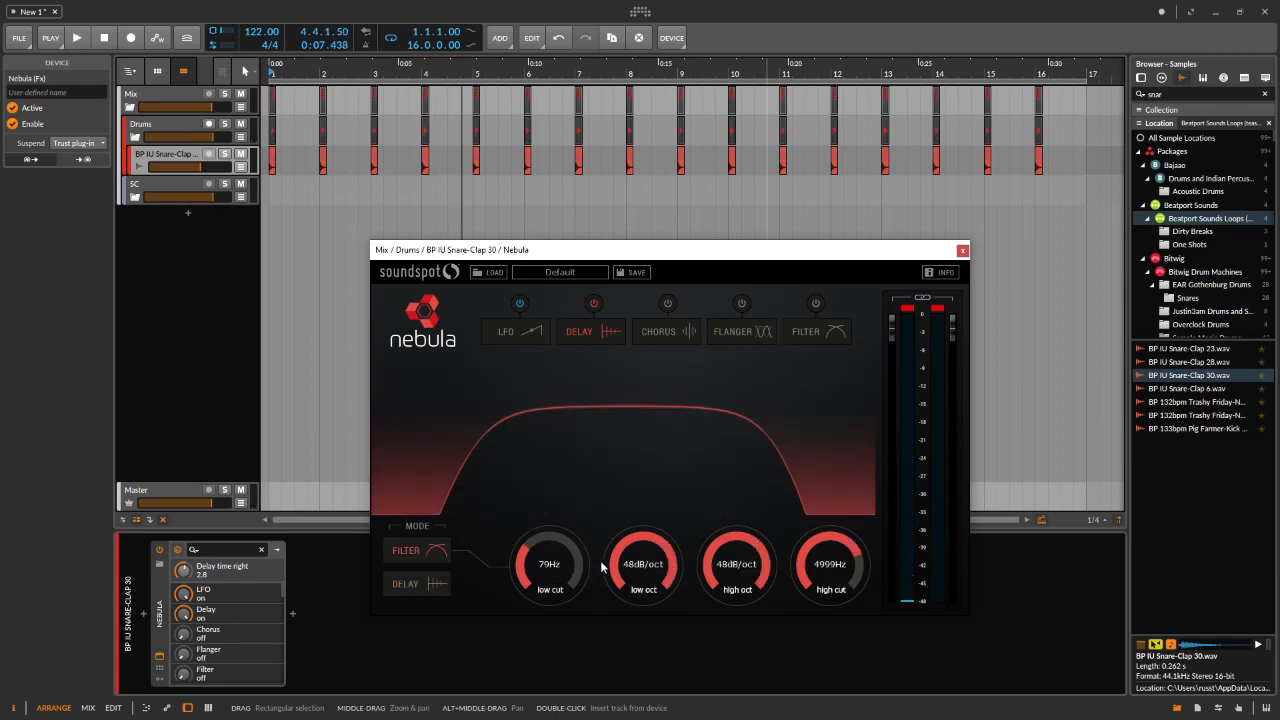
{"action": "left_click_drag", "start_coordinate": [553, 548], "coordinate": [530, 582]}
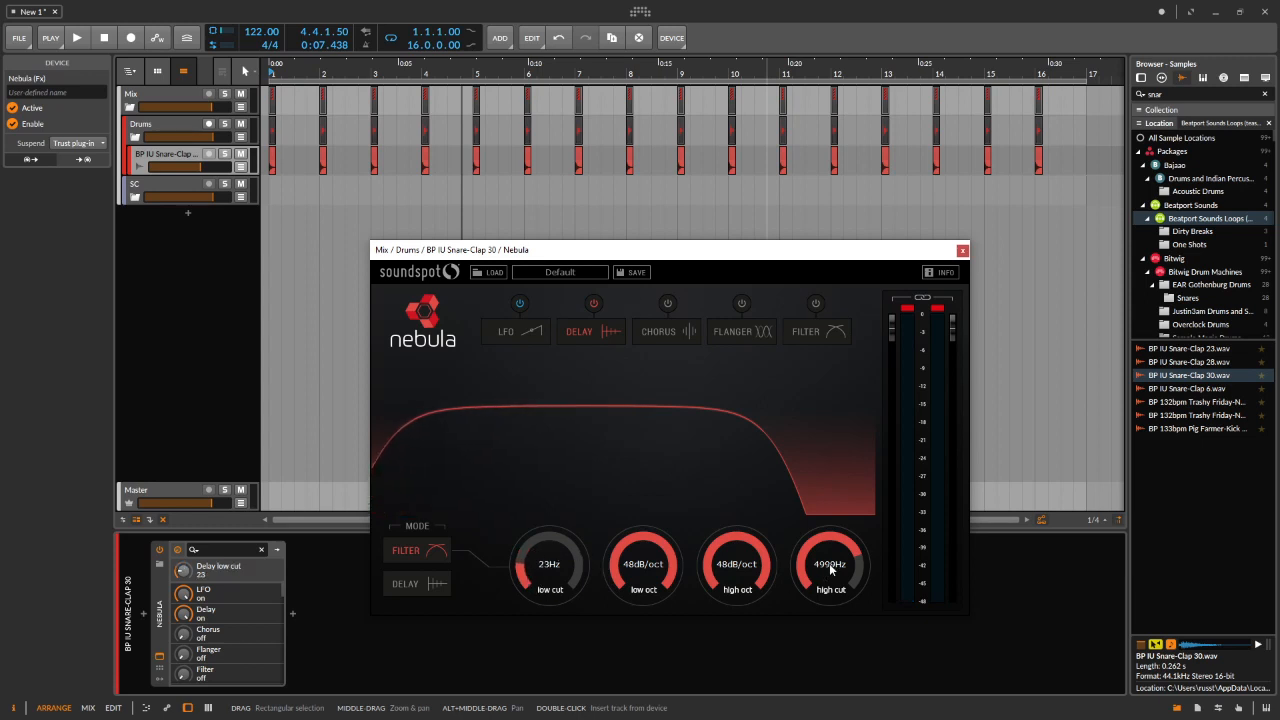
{"action": "left_click_drag", "start_coordinate": [836, 556], "coordinate": [839, 478]}
Narrow the delay filter during playback to a 9150 Hz high cut and a 510 Hz low cut.
{"action": "key", "text": "space"}
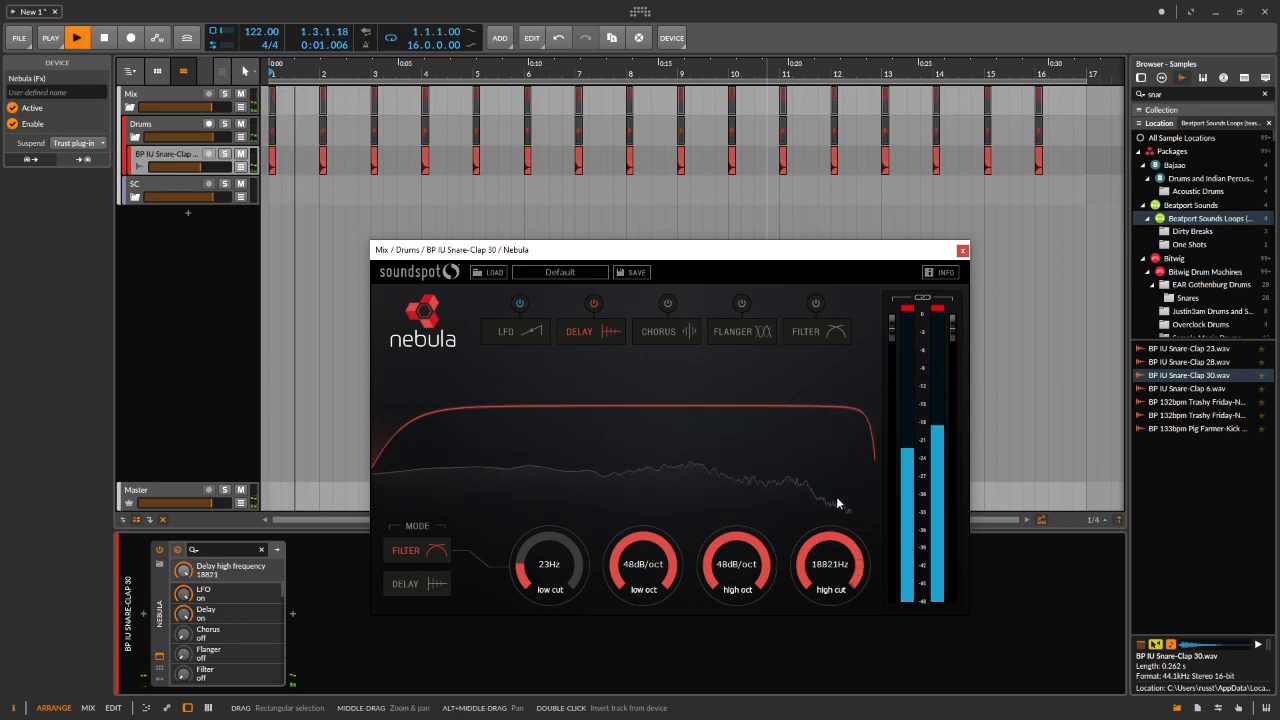
{"action": "left_click_drag", "start_coordinate": [833, 556], "coordinate": [829, 592]}
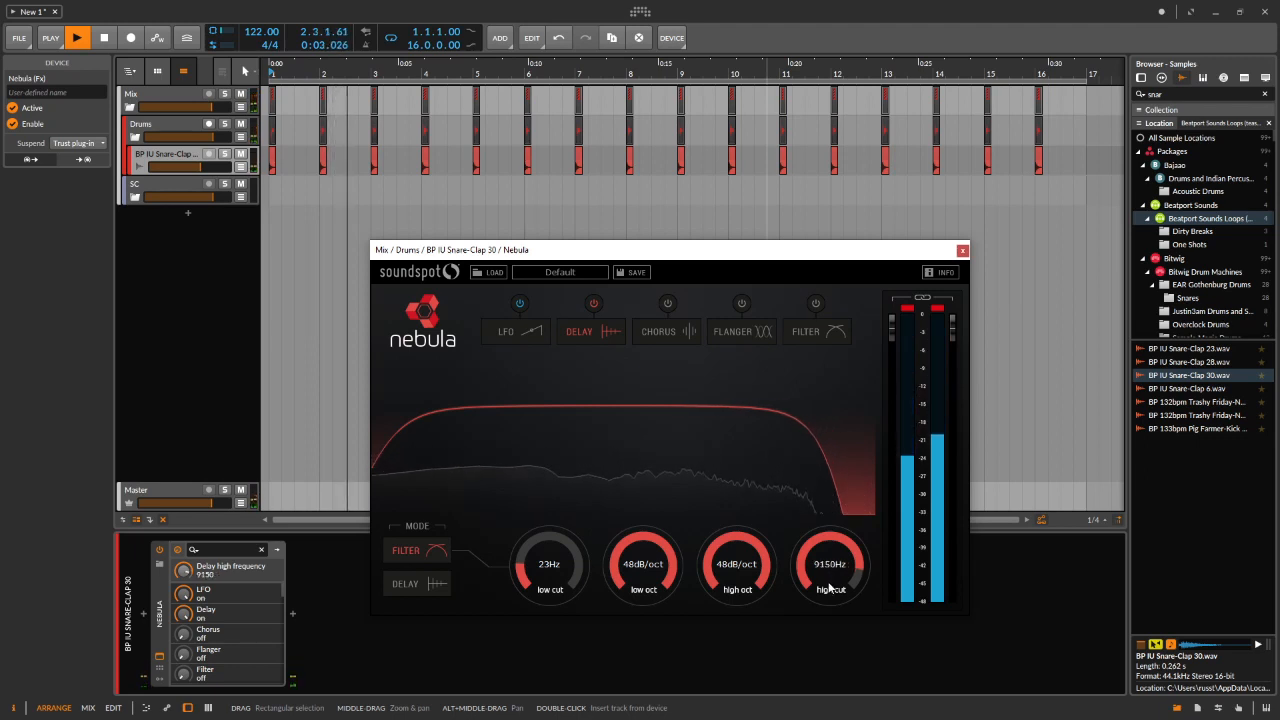
{"action": "left_click_drag", "start_coordinate": [549, 566], "coordinate": [555, 503]}
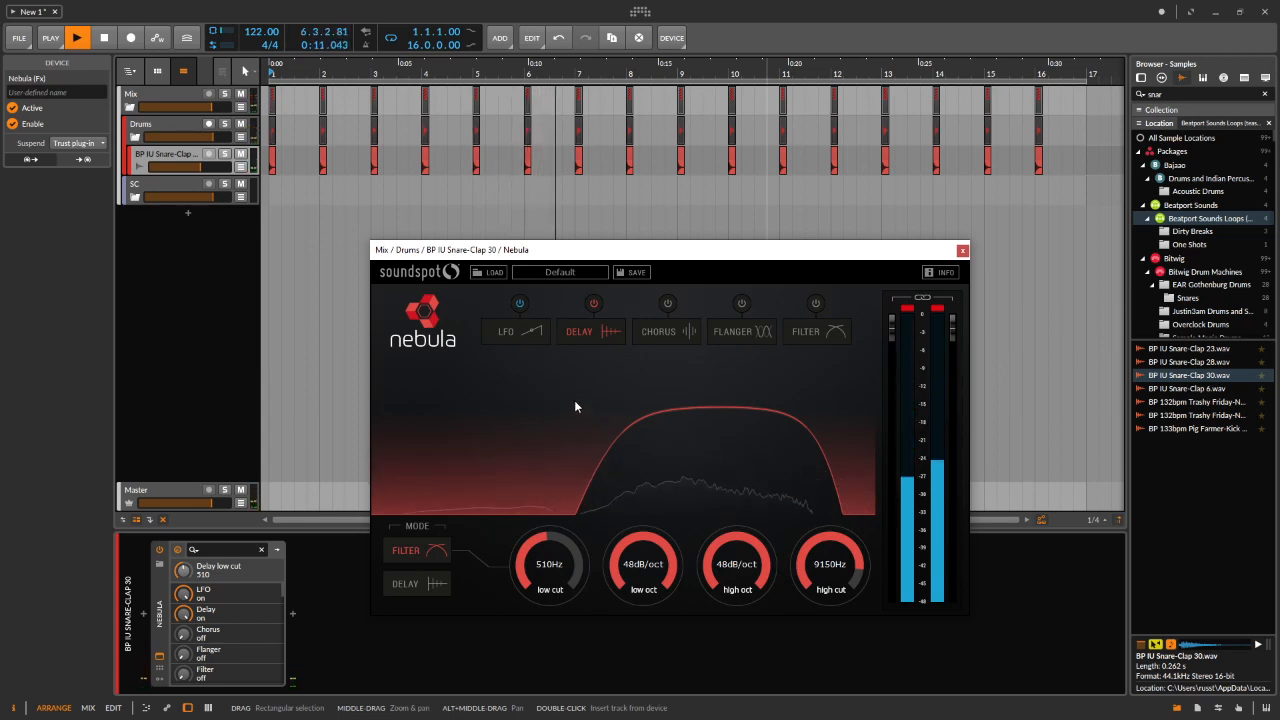
Show the LFO settings, try the amplitude target, and audition the rising sawtooth modulating the delay mix.
{"action": "key", "text": "space"}
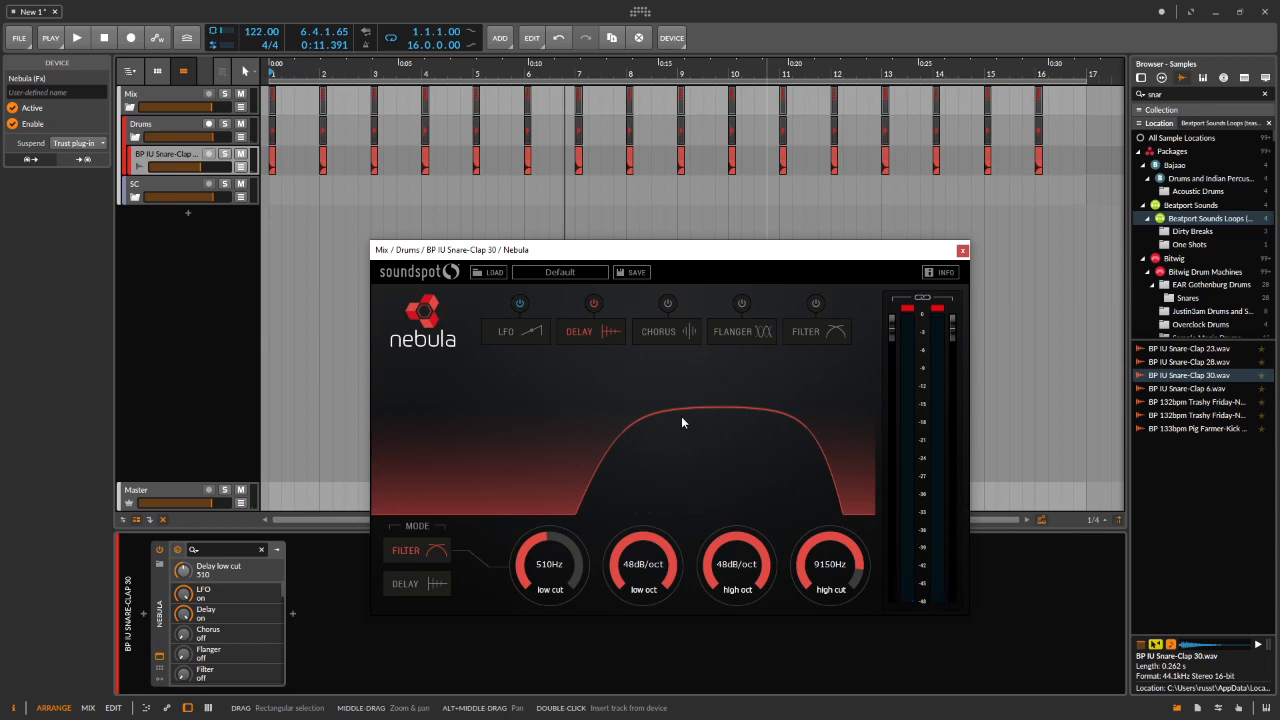
{"action": "left_click", "coordinate": [520, 335]}
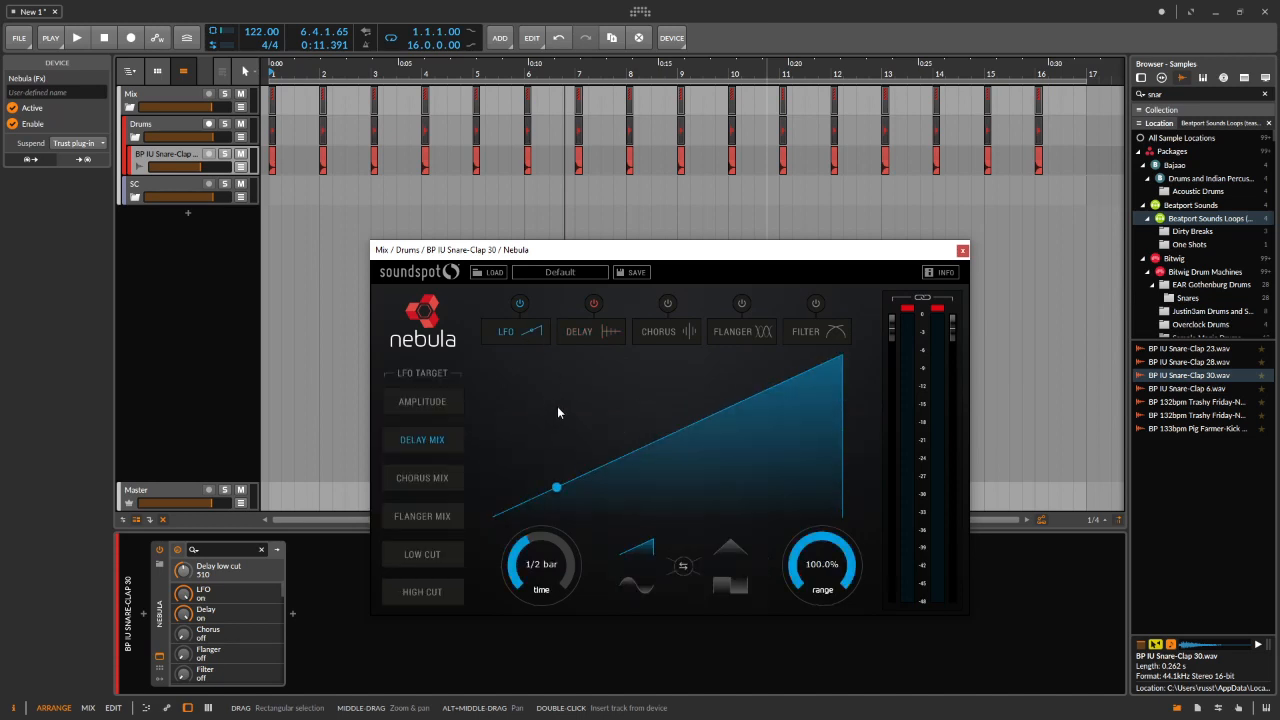
{"action": "left_click", "coordinate": [429, 401]}
{"action": "key", "text": "space"}
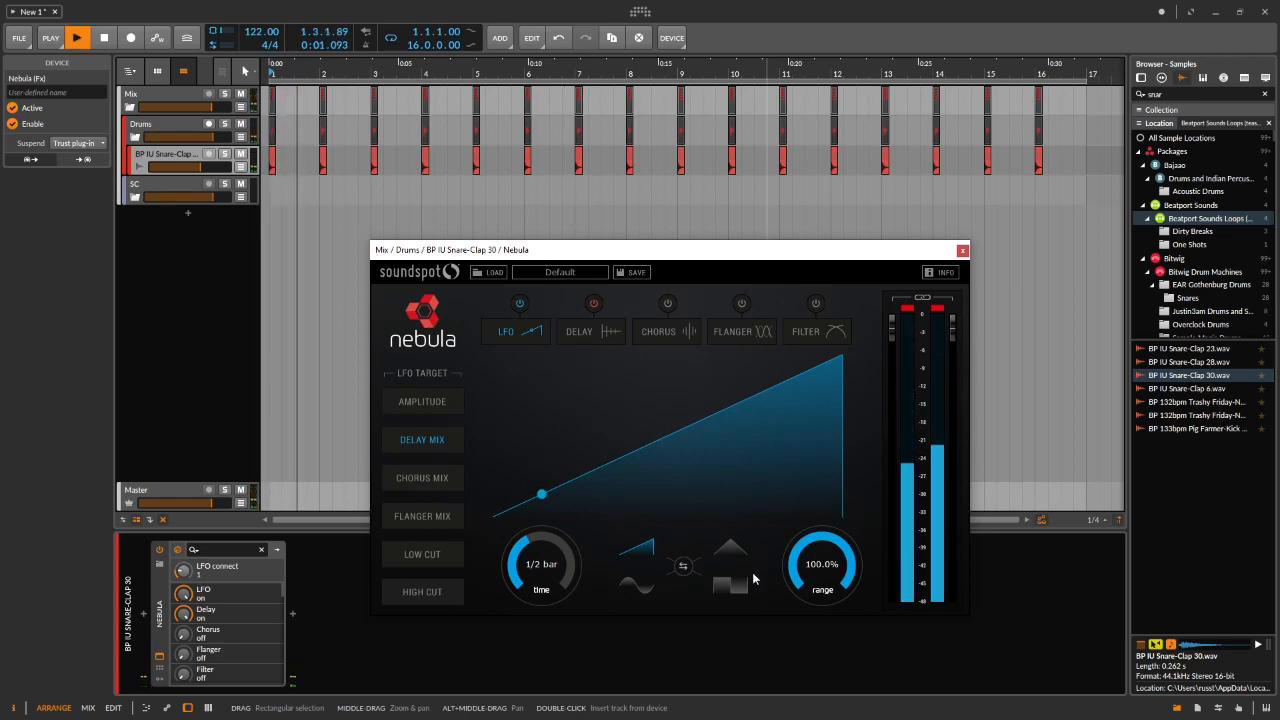
Reverse the LFO's sawtooth, audition it over 2 bars, and set the LFO time to 1 bar.
{"action": "left_click", "coordinate": [683, 567]}
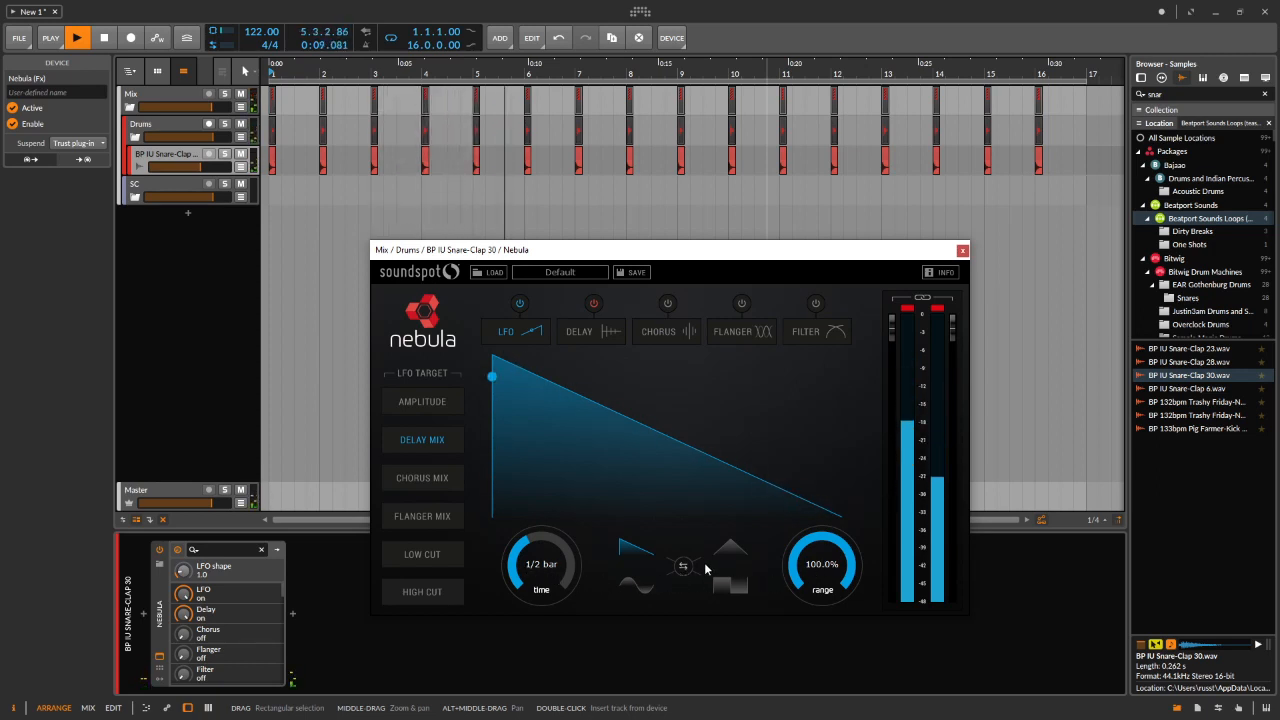
{"action": "key", "text": "space"}
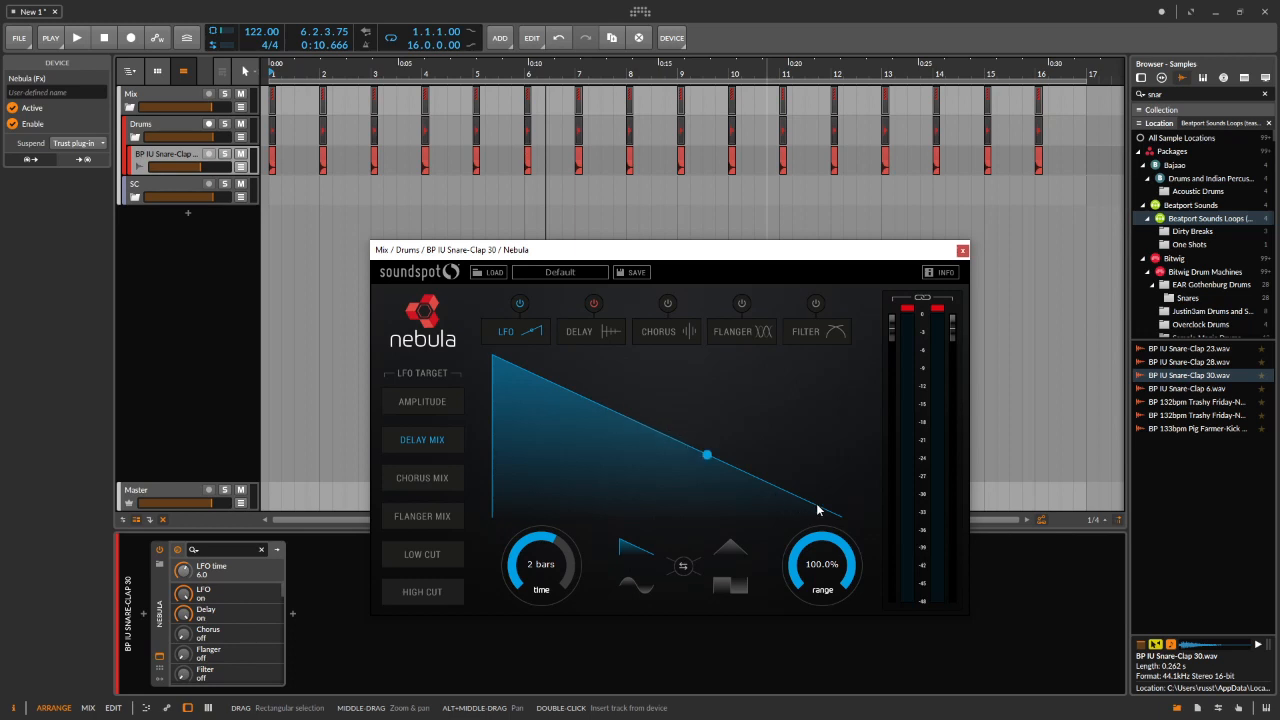
{"action": "key", "text": "space"}
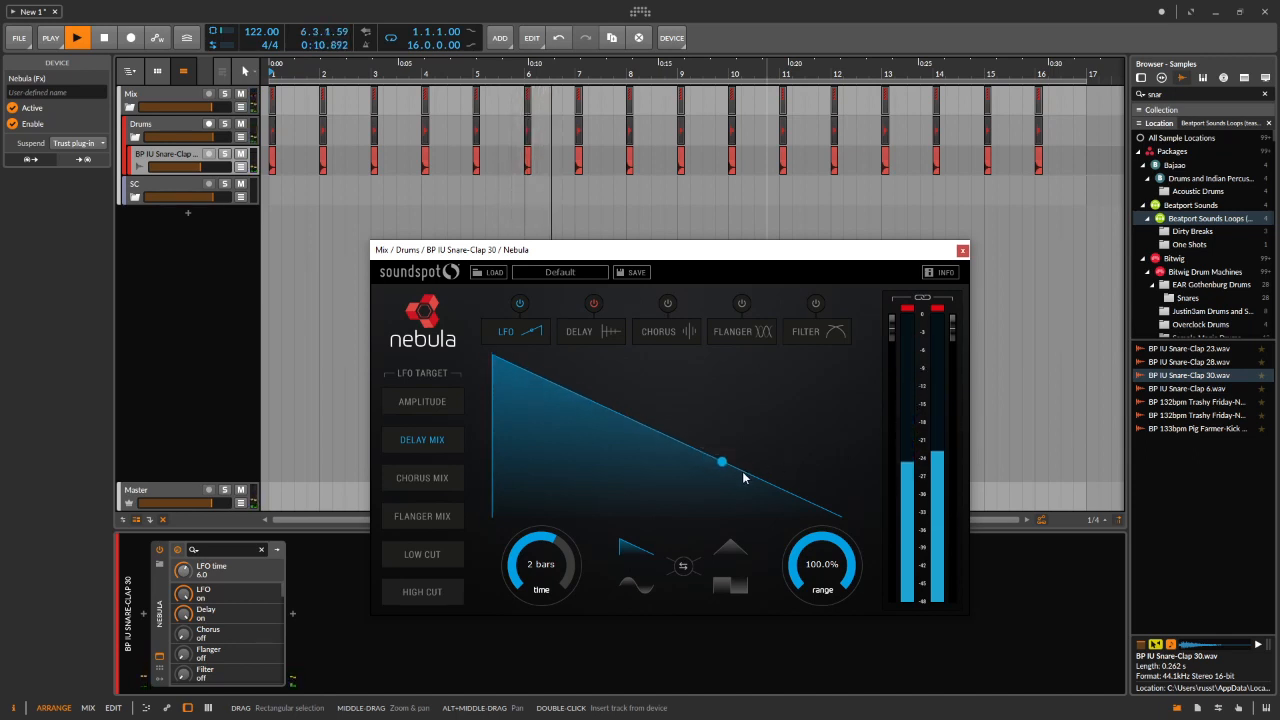
{"action": "left_click_drag", "start_coordinate": [532, 567], "coordinate": [531, 587]}
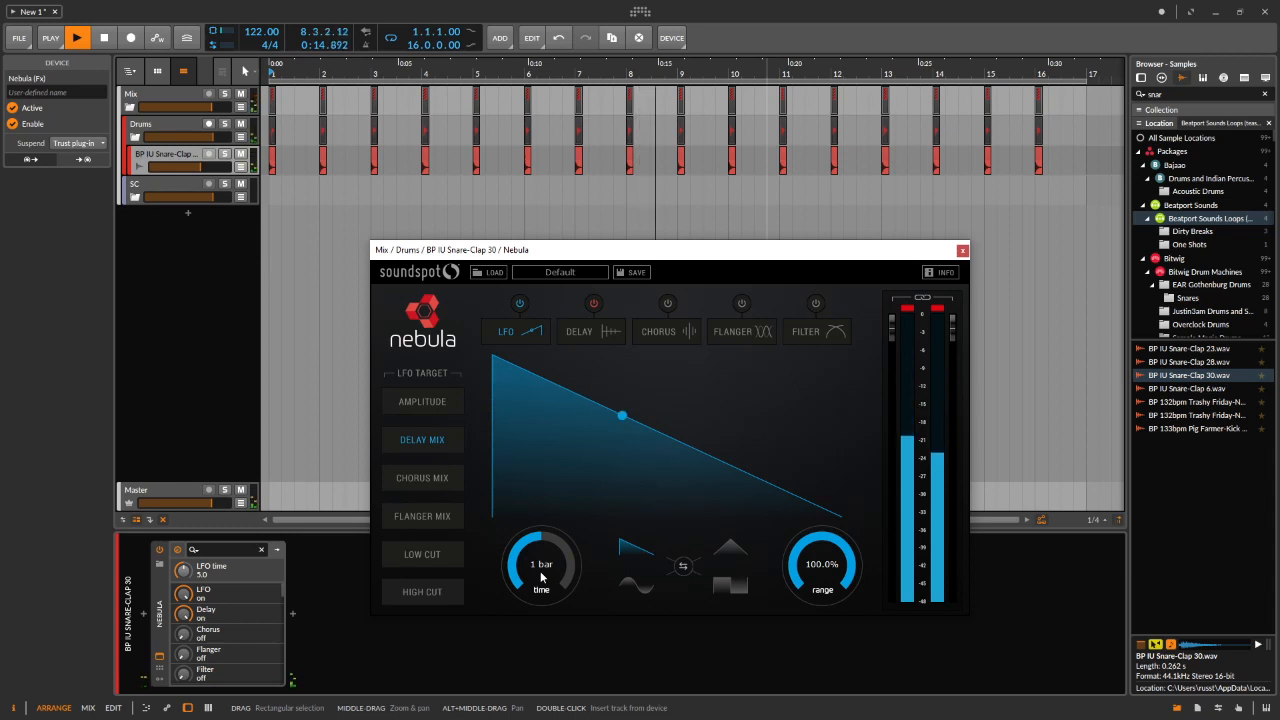
Audition the triangle and sine LFO shapes on the delay mix, including their reversed versions.
{"action": "left_click", "coordinate": [732, 549]}
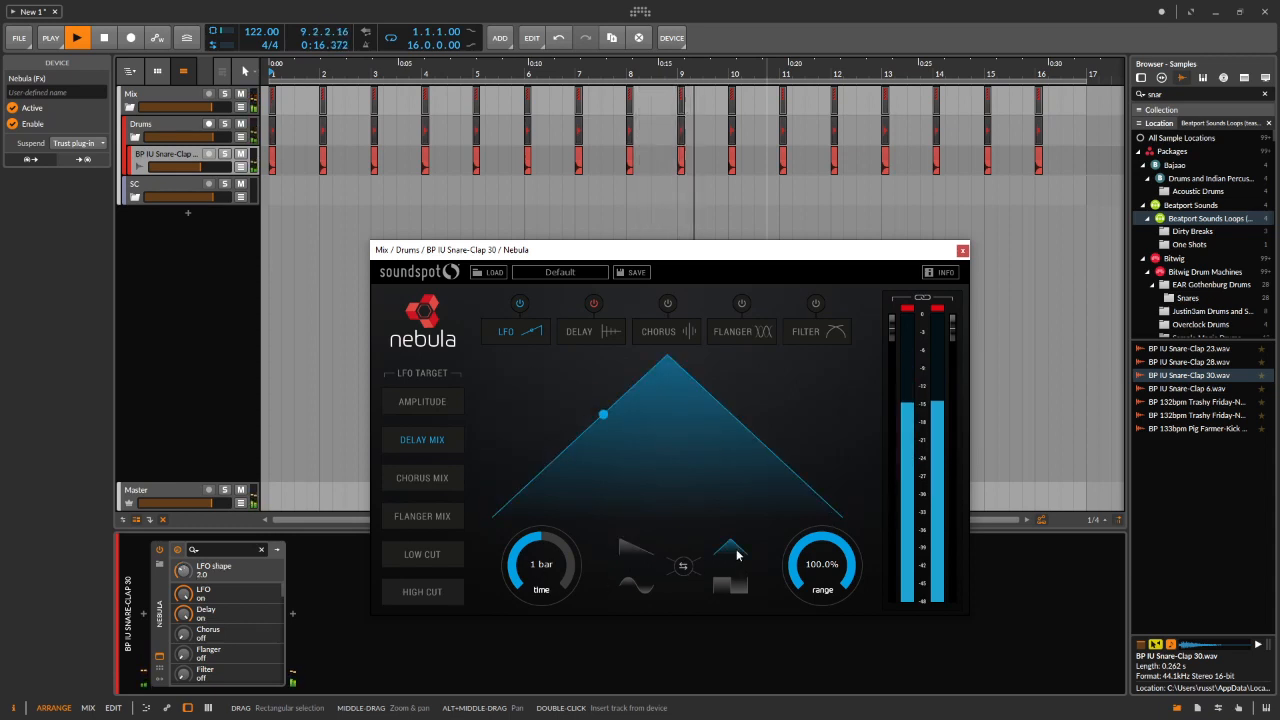
{"action": "left_click", "coordinate": [683, 567]}
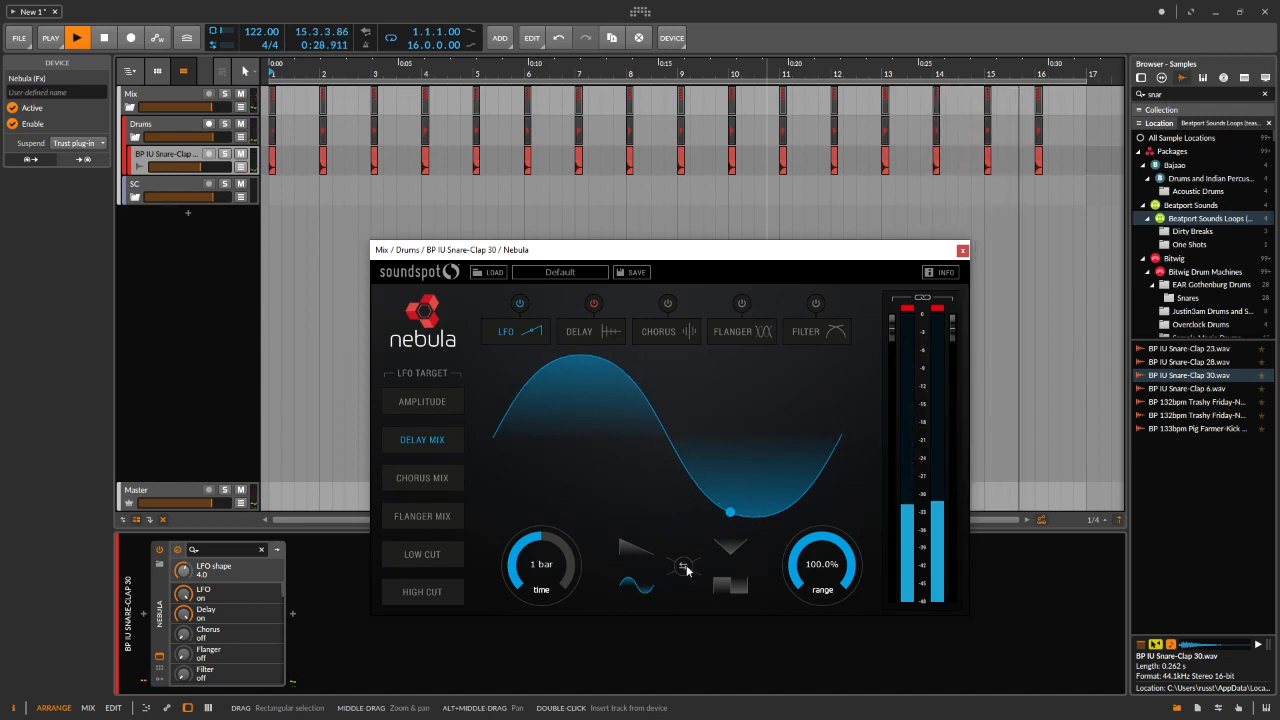
{"action": "left_click", "coordinate": [684, 568]}
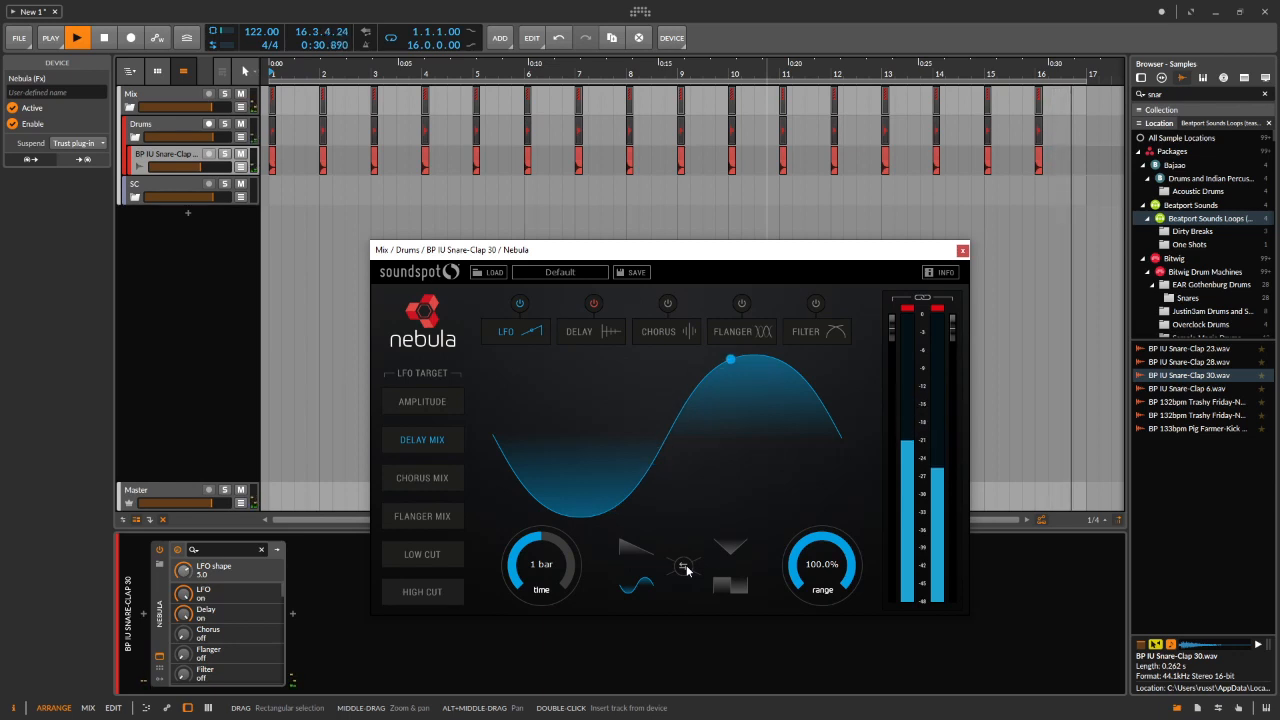
Audition the square LFO shape in both directions and try ranges of 60.3% and 100%.
{"action": "left_click", "coordinate": [726, 586]}
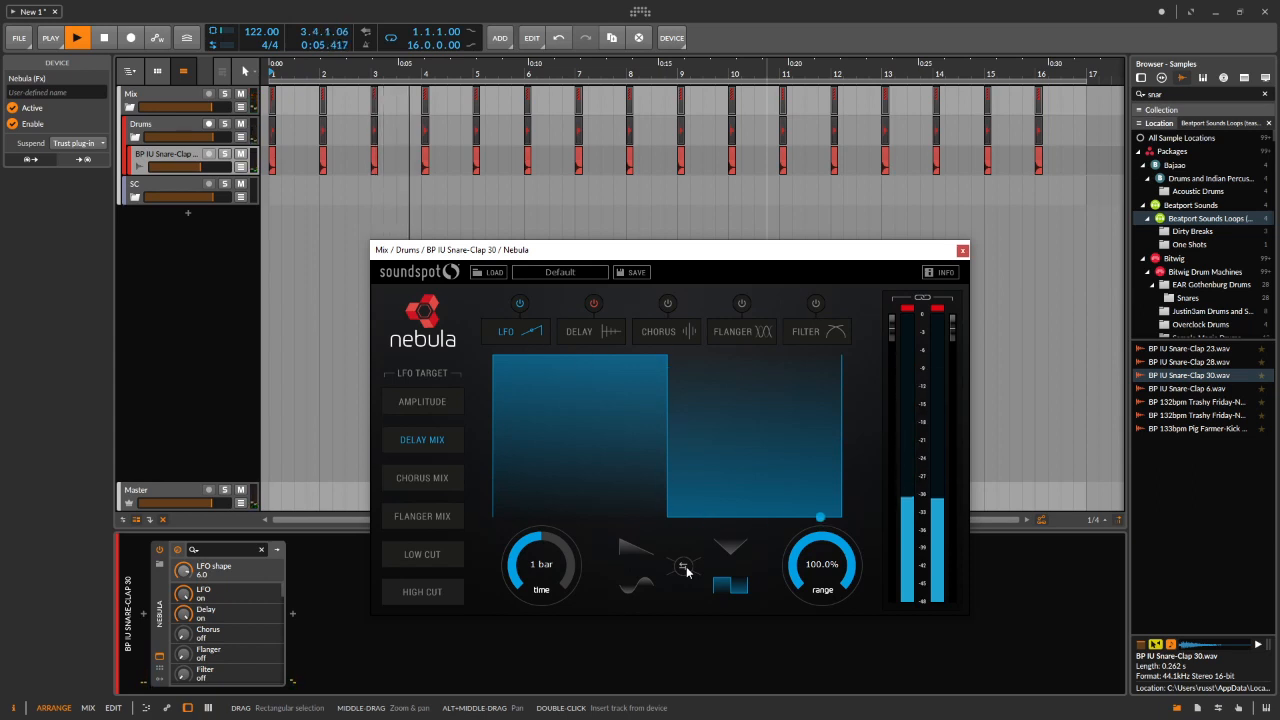
{"action": "left_click", "coordinate": [684, 568]}
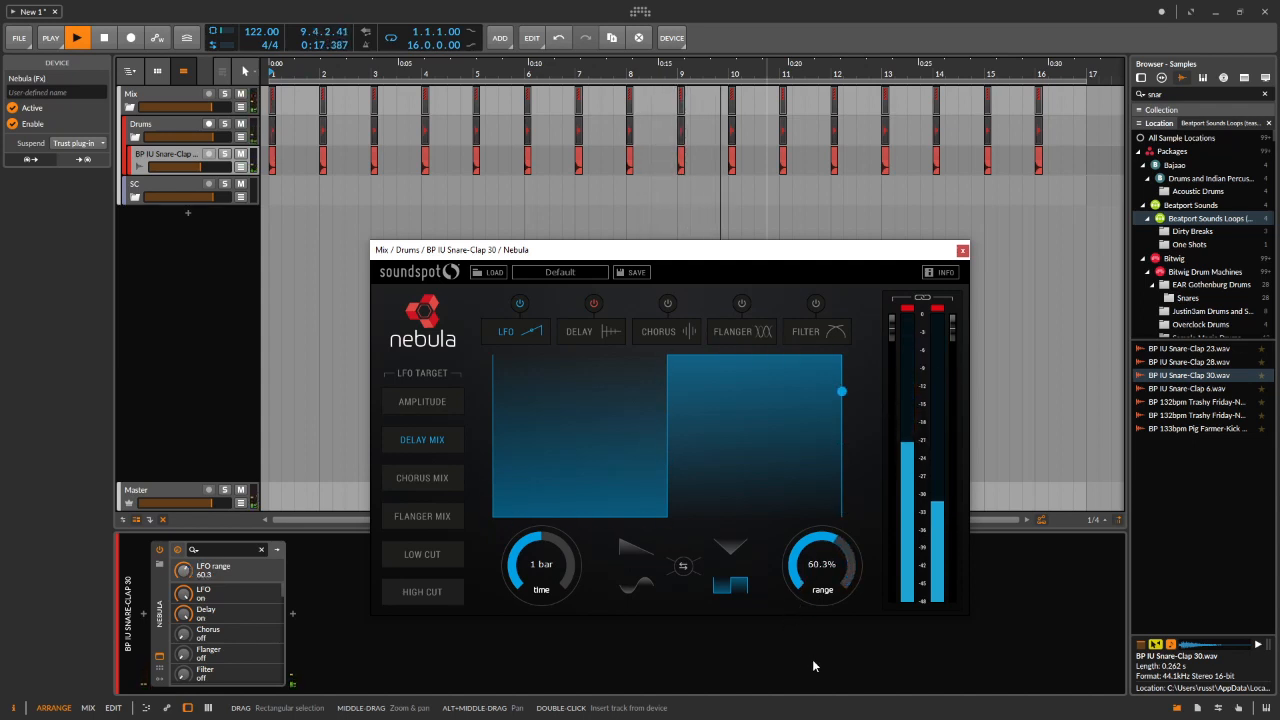
{"action": "left_click_drag", "start_coordinate": [815, 565], "coordinate": [817, 540]}
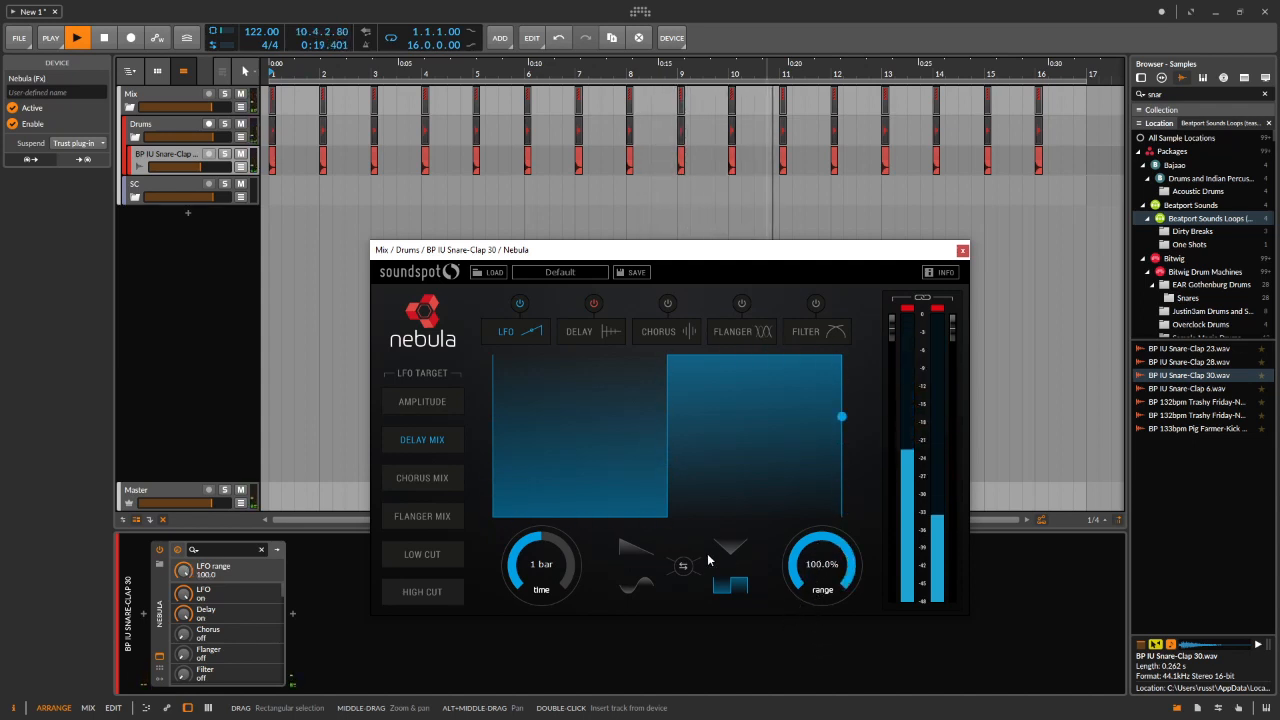
{"action": "key", "text": "space"}
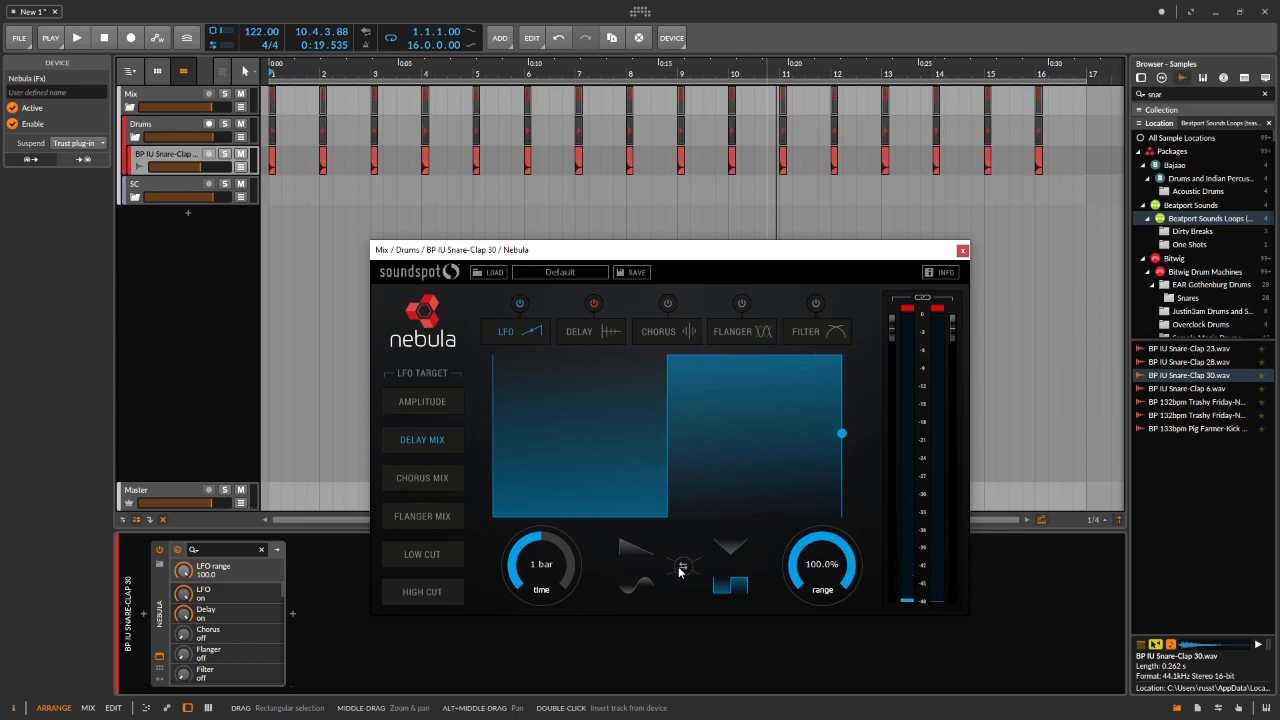
{"action": "left_click", "coordinate": [682, 569]}
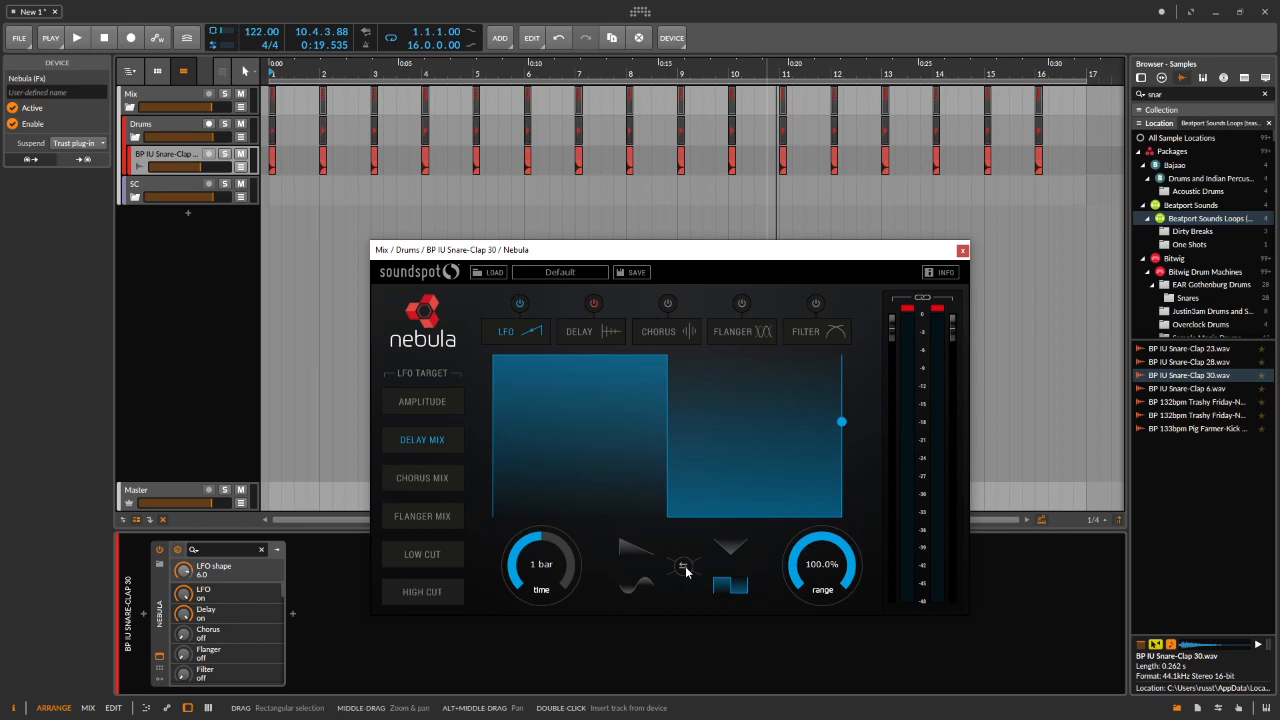
Set the LFO to the falling sawtooth with amplitude as its target and audition it.
{"action": "left_click", "coordinate": [650, 555]}
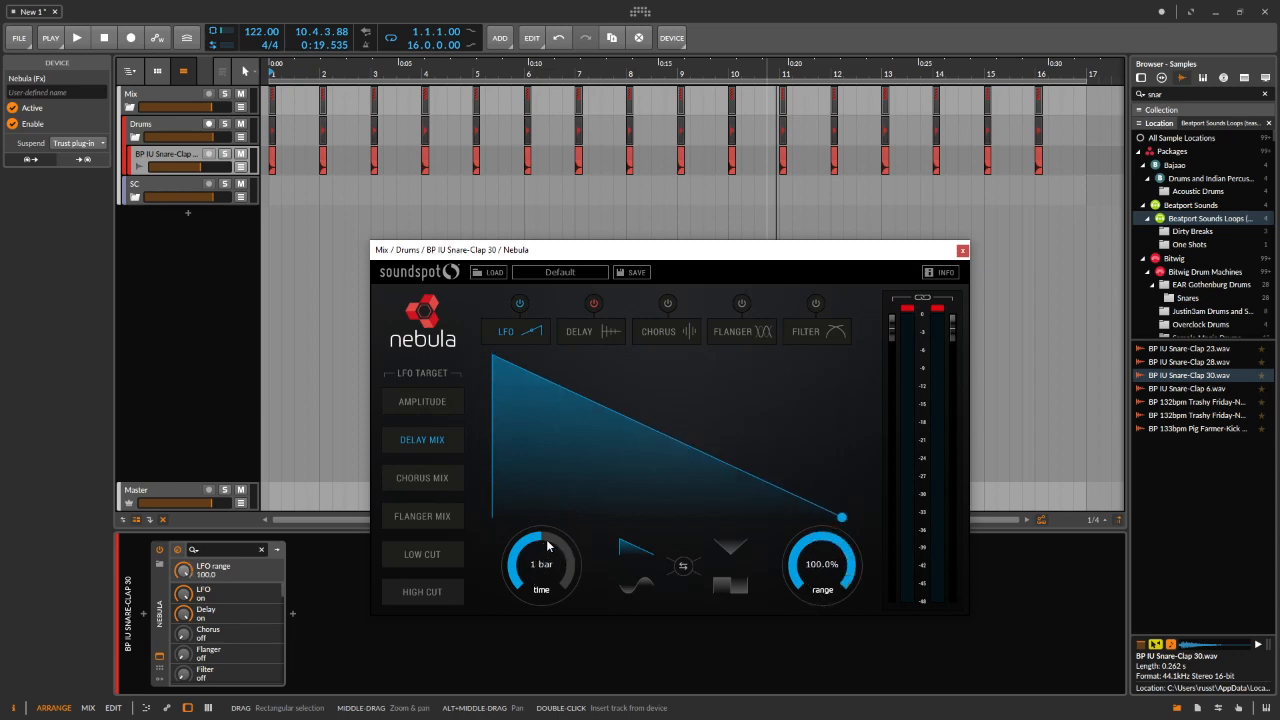
{"action": "left_click", "coordinate": [423, 402]}
{"action": "key", "text": "space"}
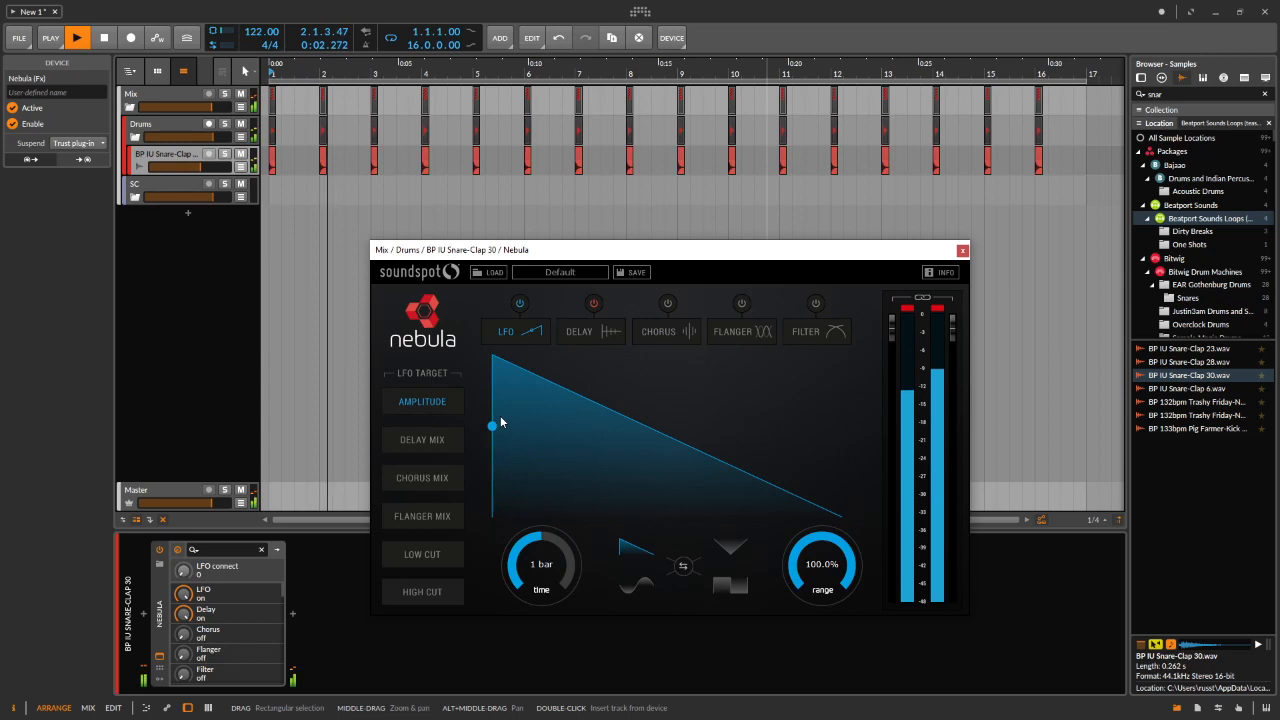
Turn off the delay, audition the amplitude modulation alone, and turn on the chorus.
{"action": "left_click", "coordinate": [594, 305]}
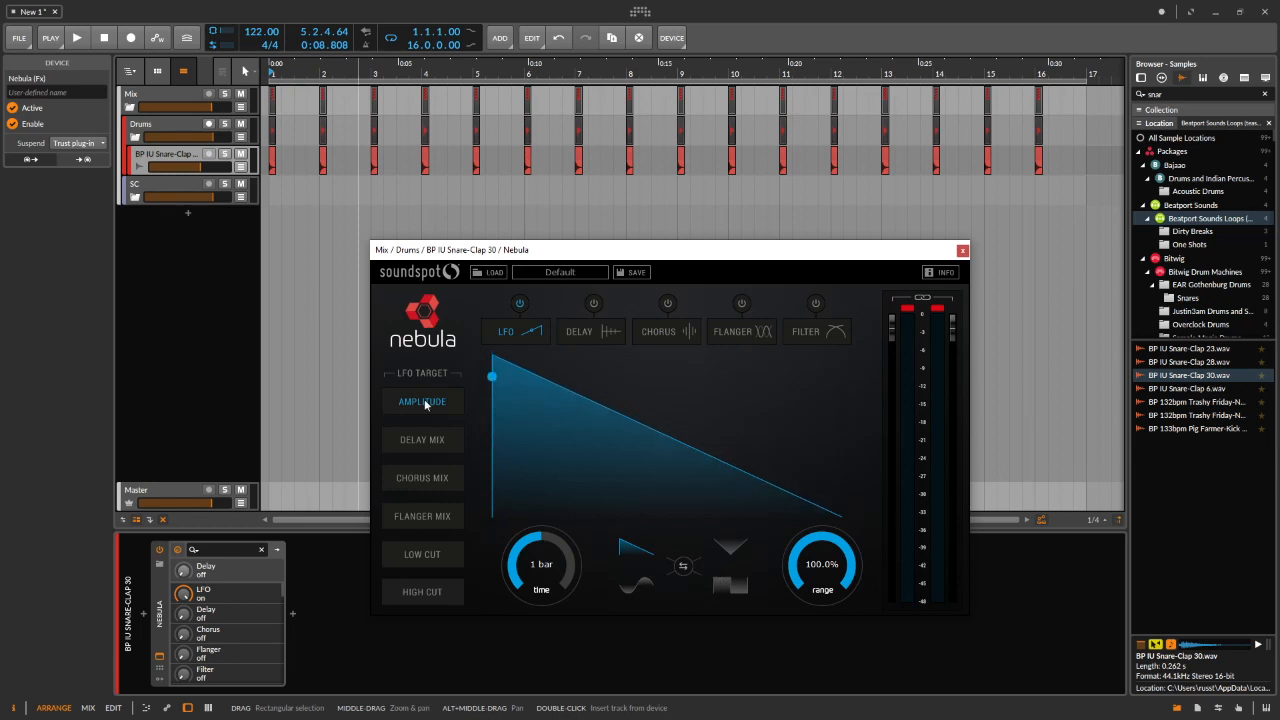
{"action": "key", "text": "space"}
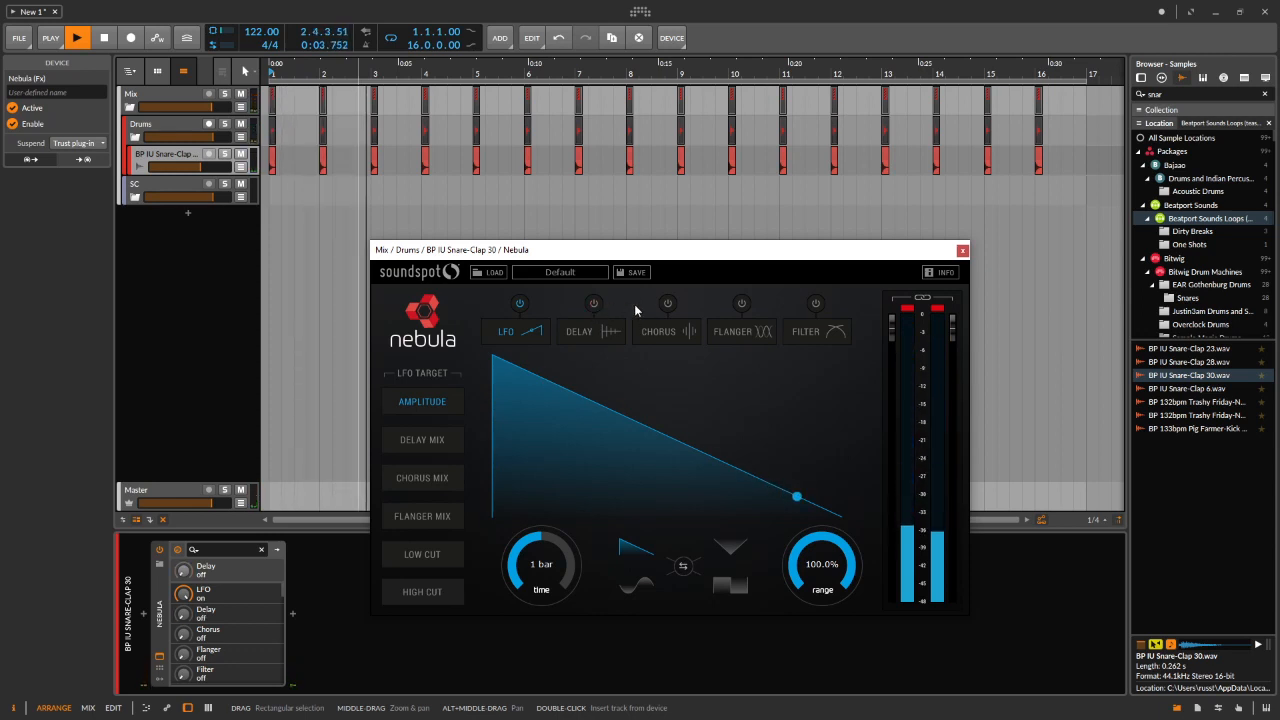
{"action": "left_click", "coordinate": [673, 328]}
{"action": "left_click", "coordinate": [668, 304]}
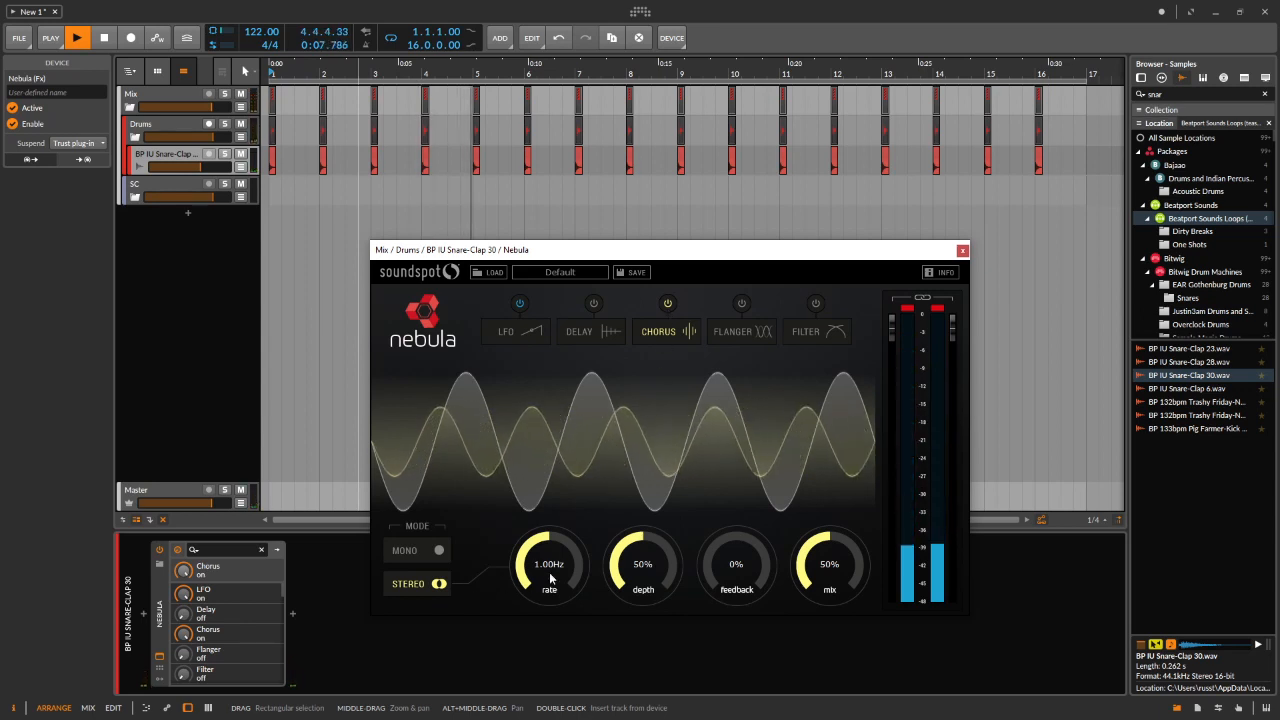
Compare the chorus in mono and stereo, keep it stereo, and set depth to 68% and feedback to 27%.
{"action": "left_click", "coordinate": [438, 551]}
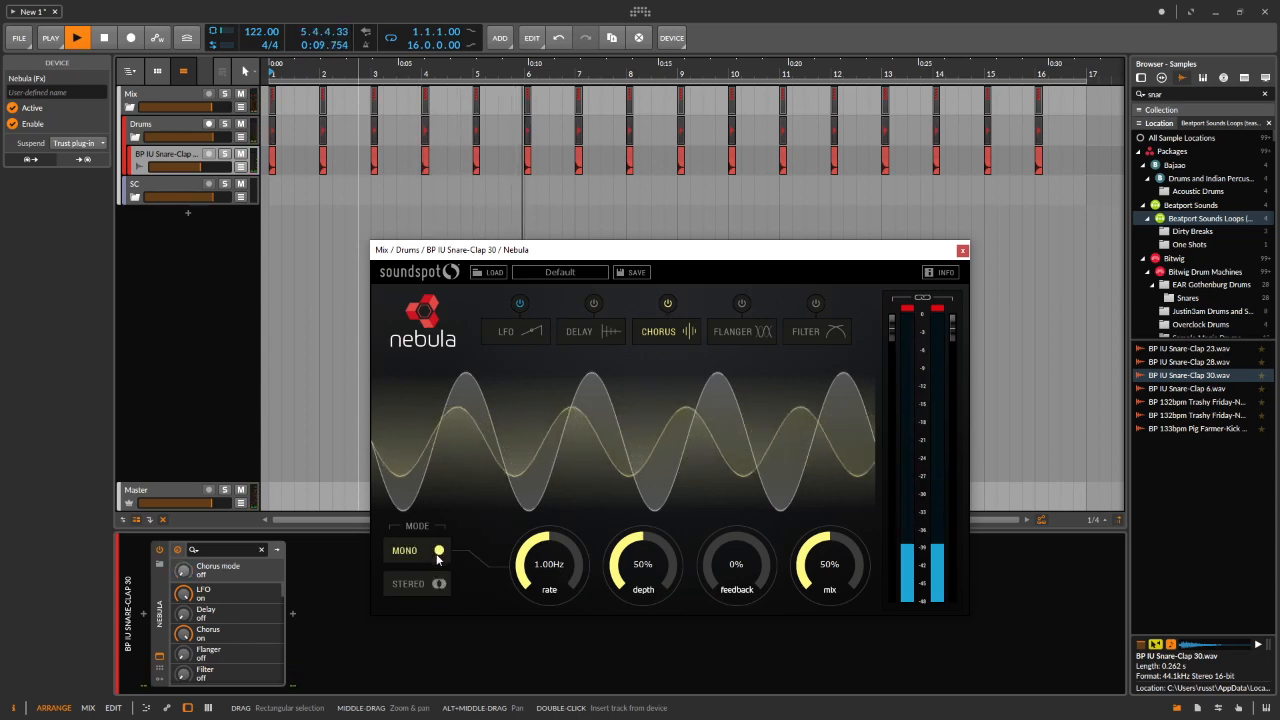
{"action": "left_click", "coordinate": [438, 583]}
{"action": "left_click_drag", "start_coordinate": [647, 596], "coordinate": [639, 507]}
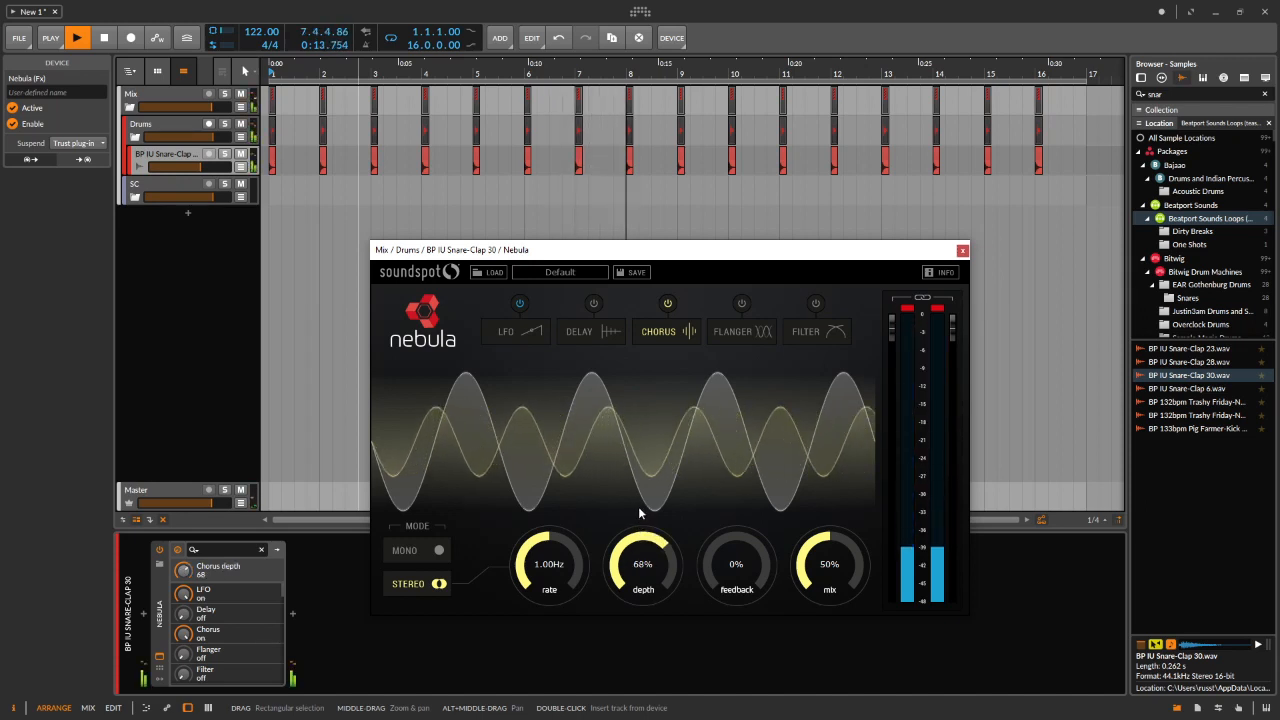
{"action": "left_click_drag", "start_coordinate": [718, 565], "coordinate": [739, 489]}
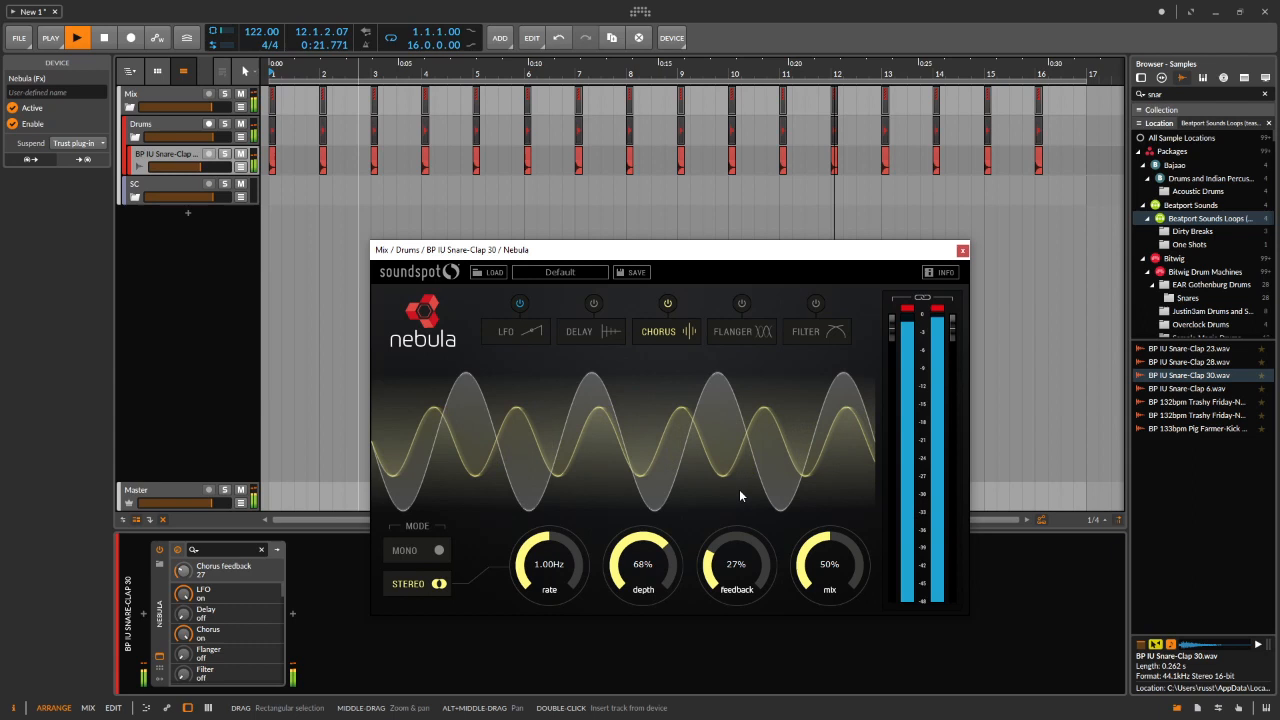
Turn on the mono flanger with 69% depth, 66% feedback and 32% mix, and audition it with the chorus.
{"action": "left_click", "coordinate": [736, 326]}
{"action": "left_click", "coordinate": [651, 334]}
{"action": "left_click", "coordinate": [667, 303]}
{"action": "left_click", "coordinate": [766, 336]}
{"action": "left_click_drag", "start_coordinate": [653, 454], "coordinate": [828, 515]}
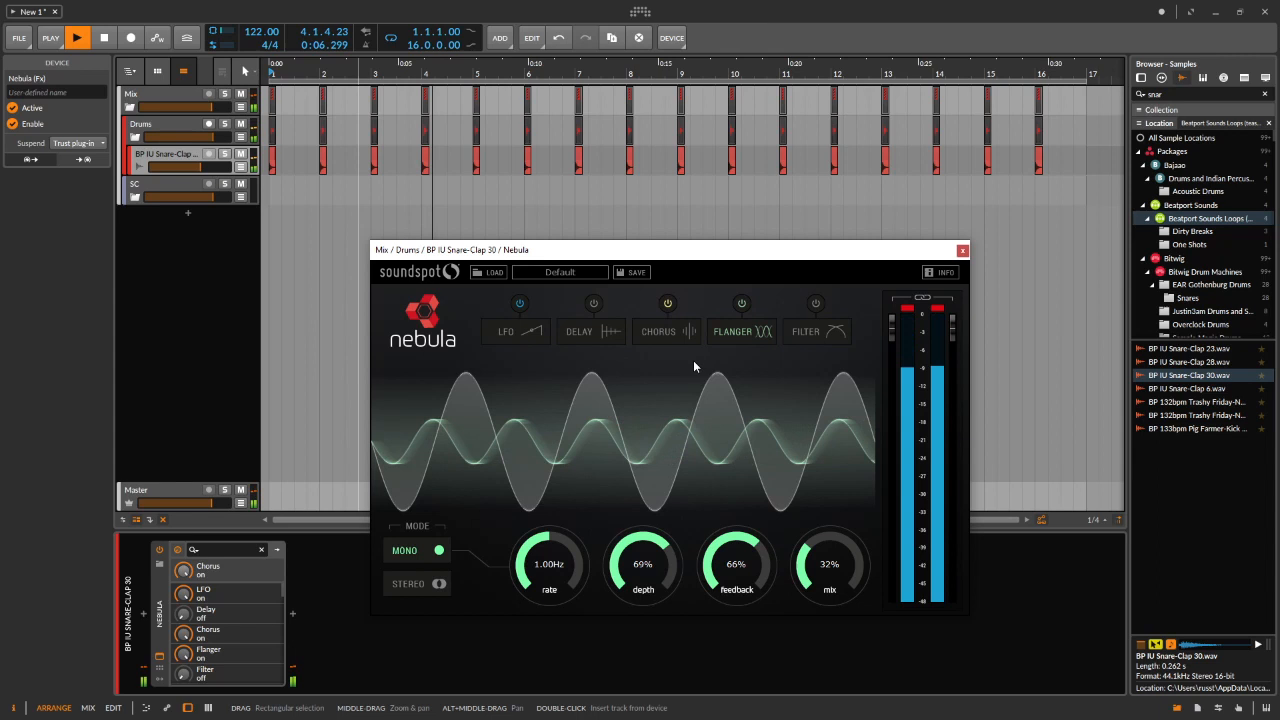
Audition the chorus without the flanger, comparing it on and off, and set its mix to 68% and feedback to 47%.
{"action": "left_click", "coordinate": [668, 303]}
{"action": "left_click_drag", "start_coordinate": [805, 548], "coordinate": [808, 522]}
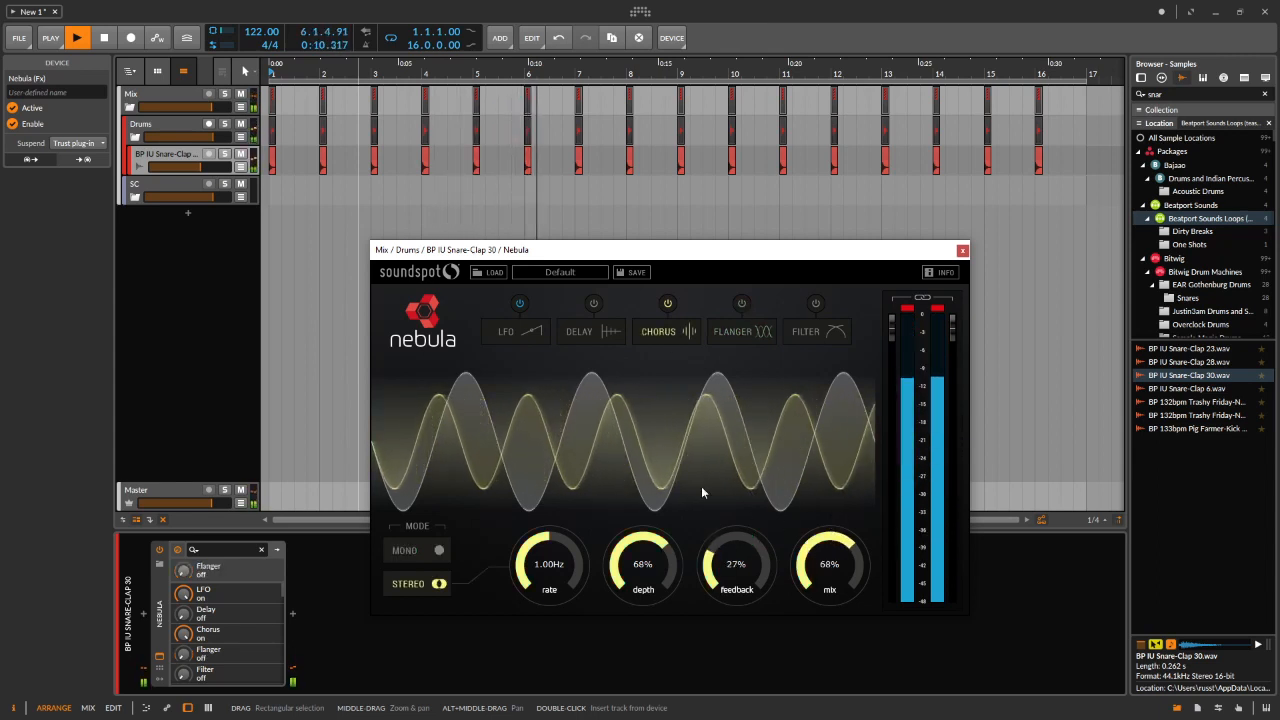
{"action": "left_click", "coordinate": [668, 304]}
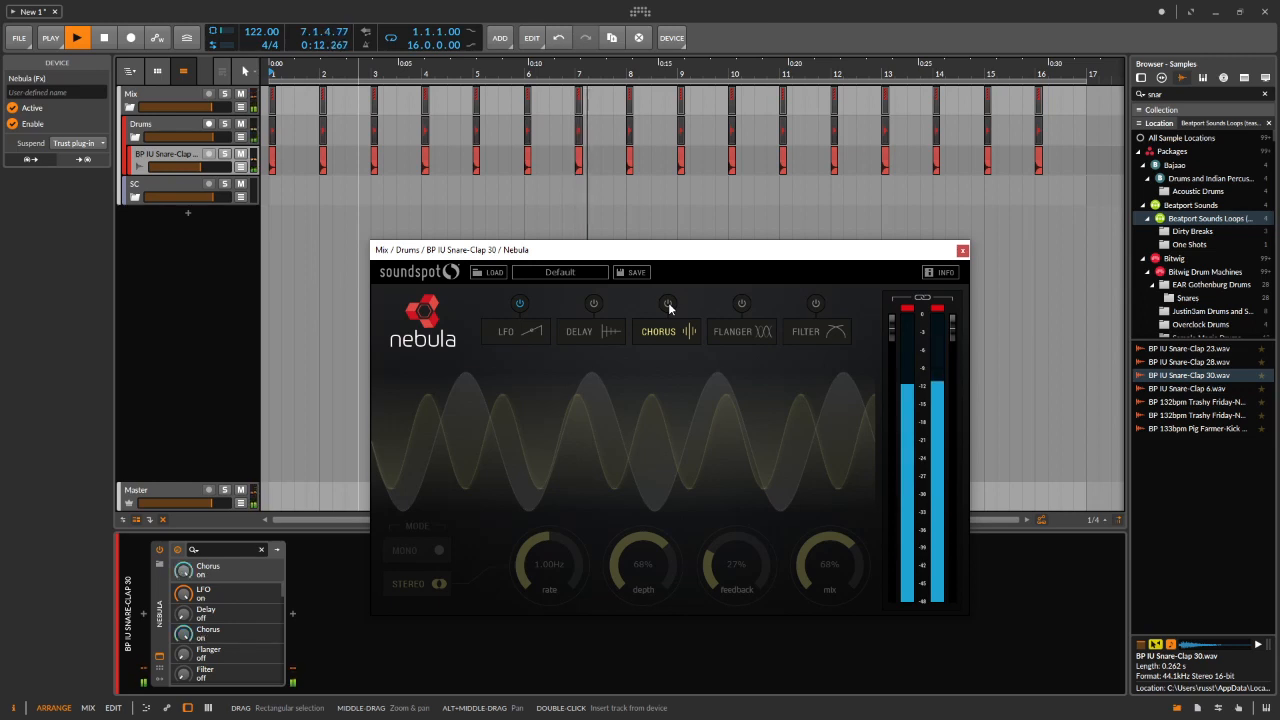
{"action": "left_click", "coordinate": [668, 304]}
{"action": "scroll", "coordinate": [722, 545], "scroll_direction": "up", "scroll_amount": 1}
{"action": "left_click_drag", "start_coordinate": [723, 544], "coordinate": [736, 500]}
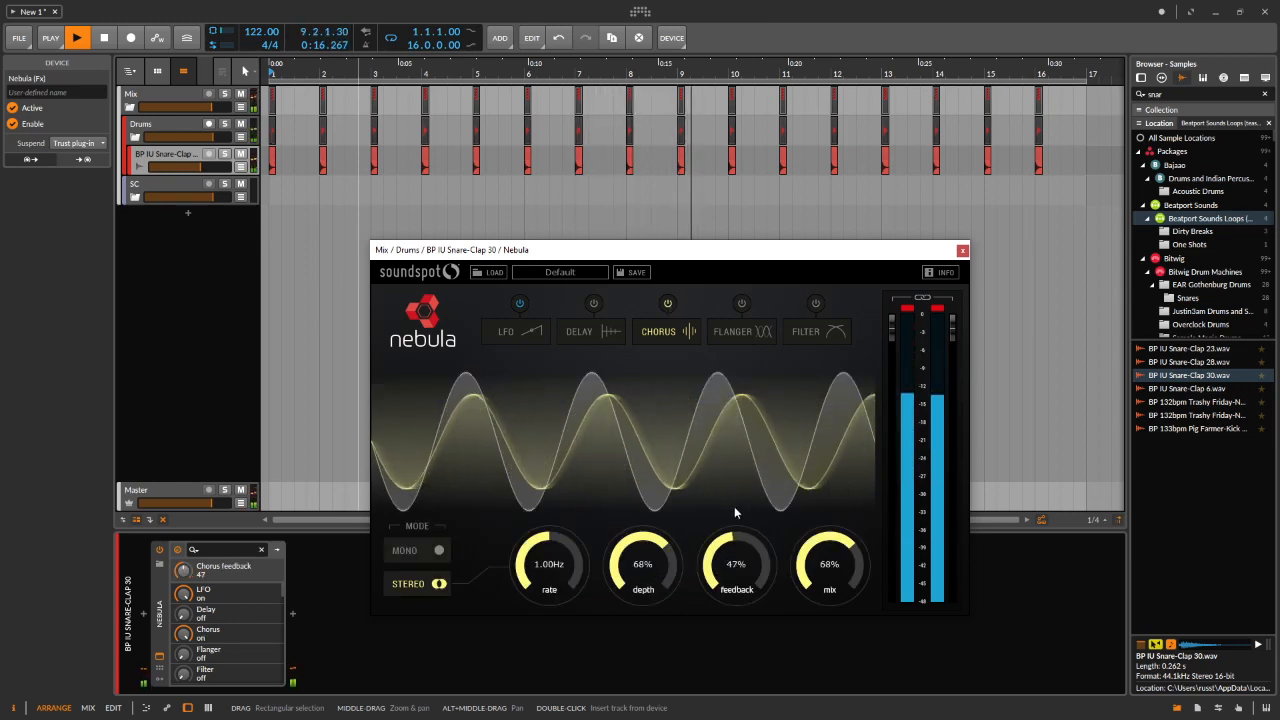
Replace the chorus and flanger with the filter effect, set to a 6068 Hz high cut and a 183 Hz low cut.
{"action": "left_click", "coordinate": [741, 303]}
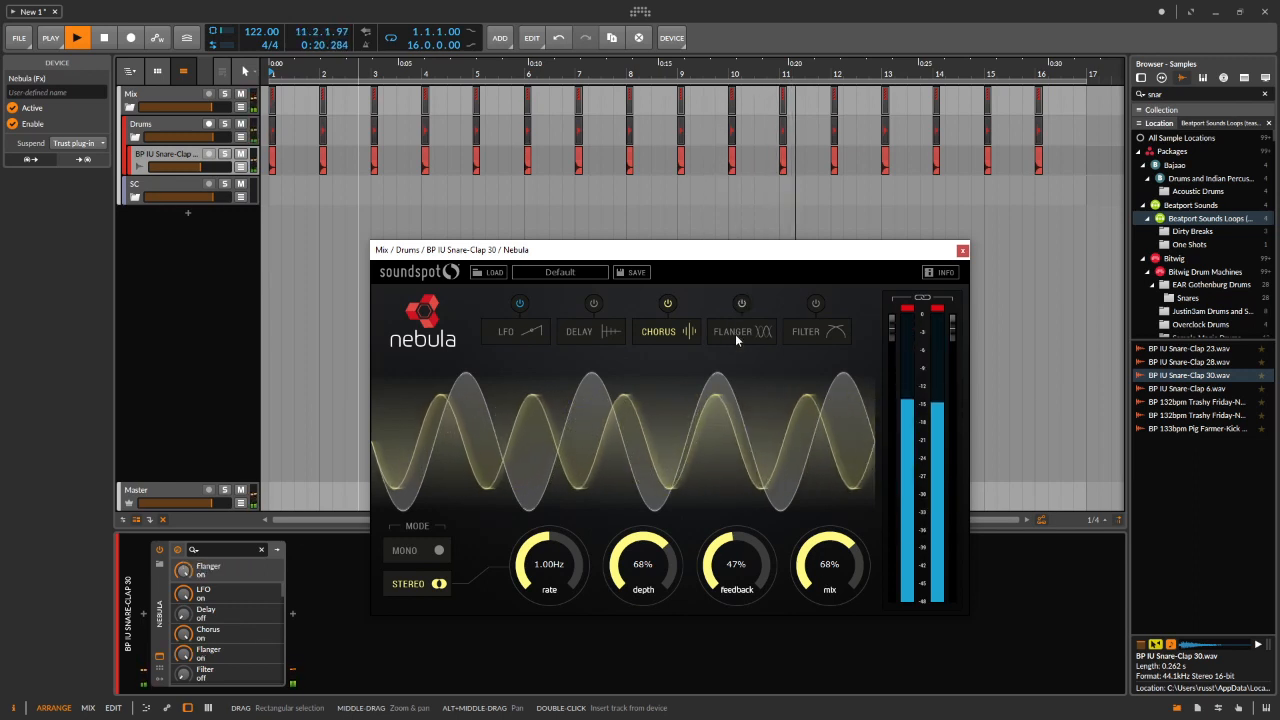
{"action": "left_click", "coordinate": [667, 304]}
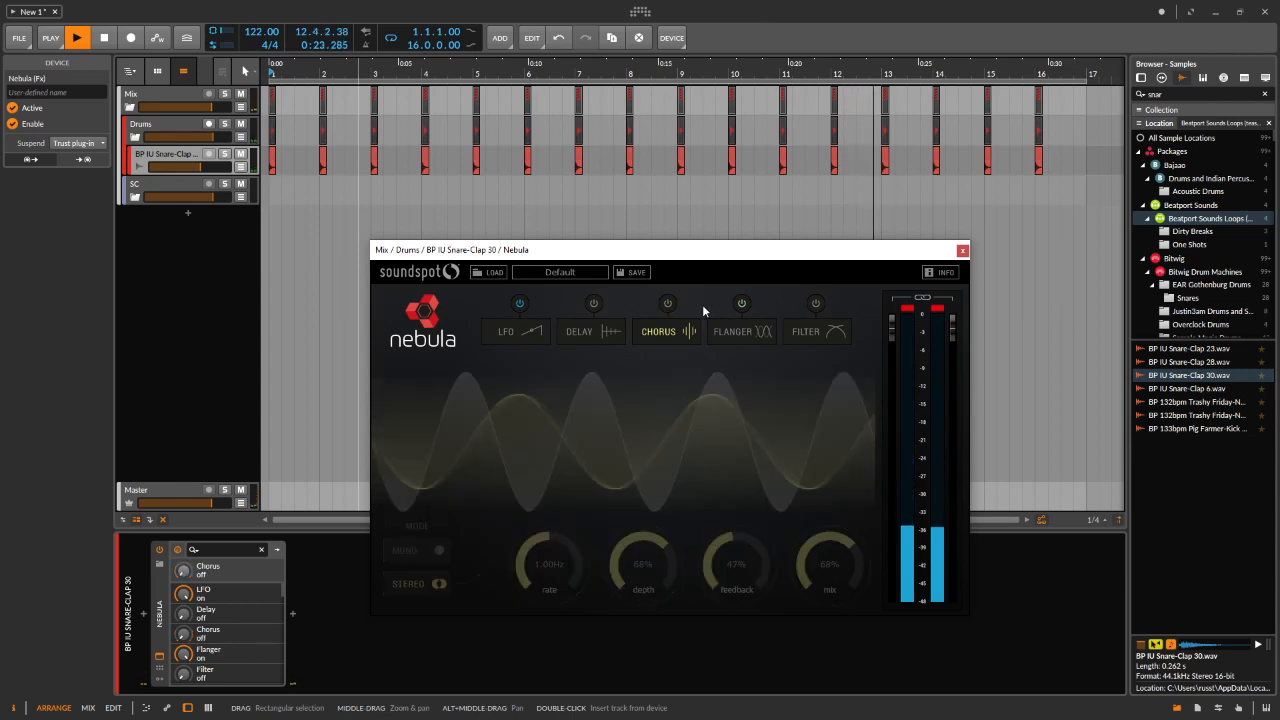
{"action": "left_click", "coordinate": [815, 303]}
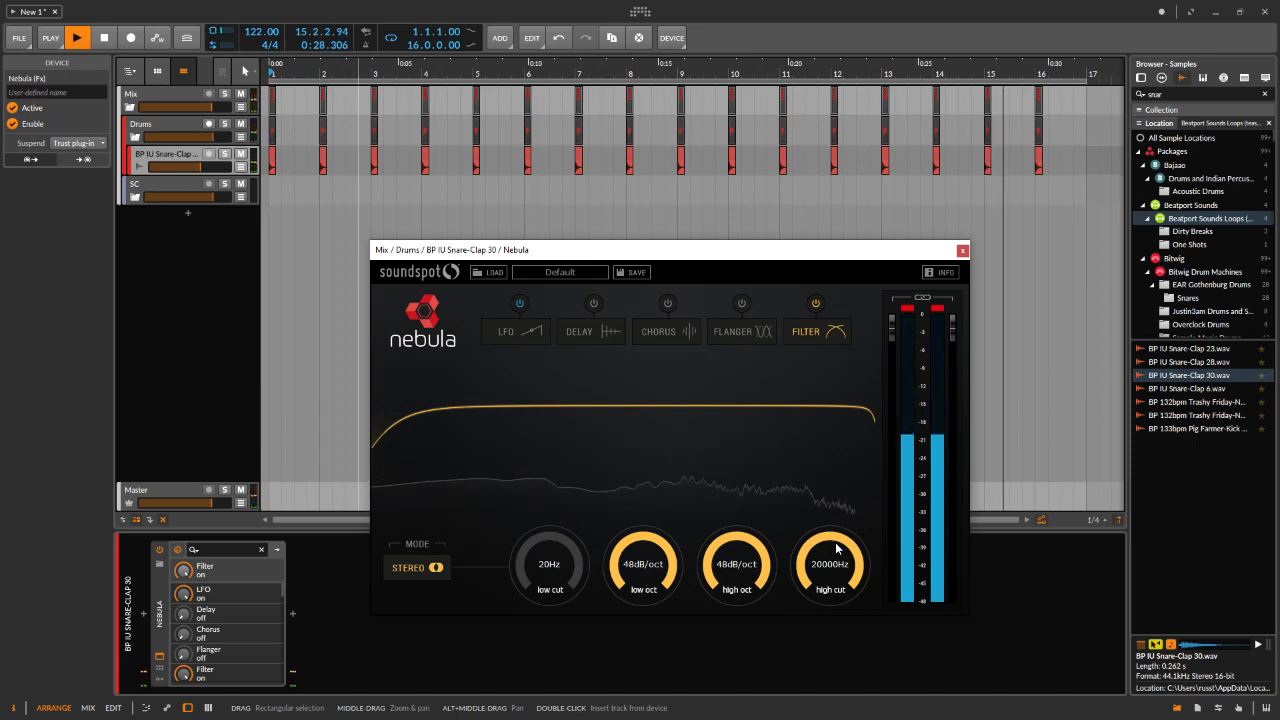
{"action": "left_click_drag", "start_coordinate": [836, 548], "coordinate": [811, 600]}
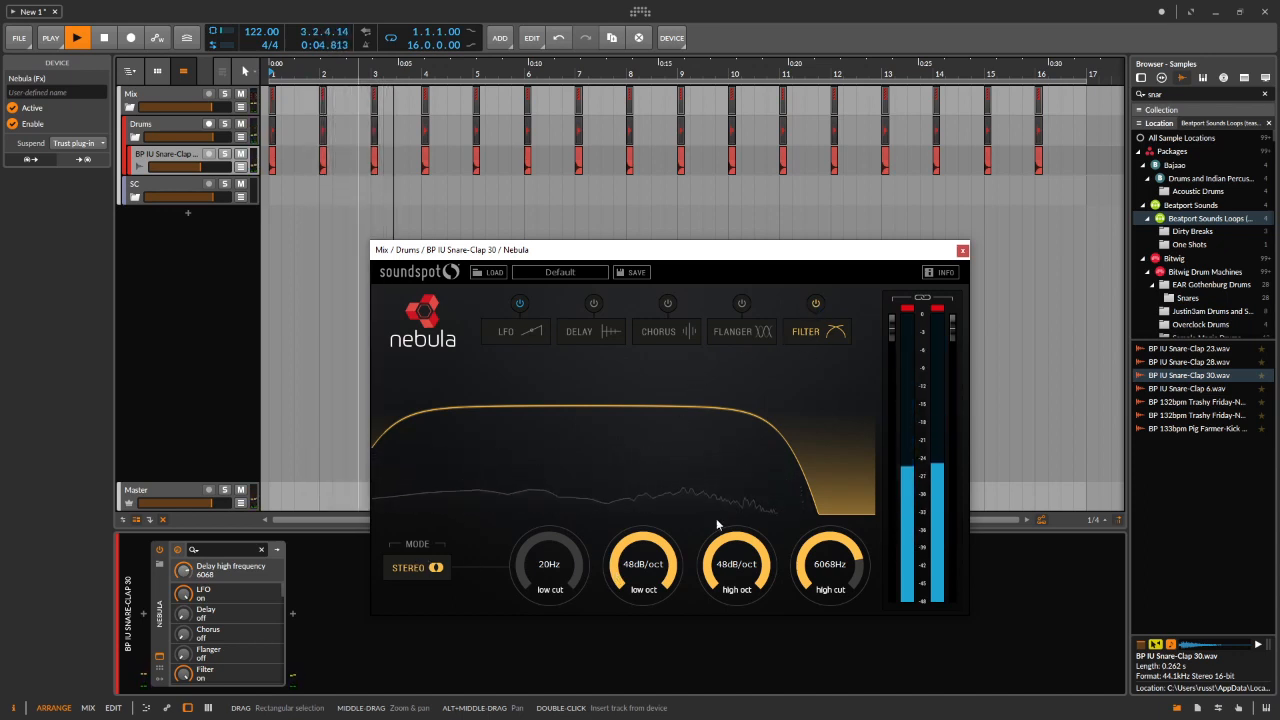
{"action": "left_click_drag", "start_coordinate": [549, 562], "coordinate": [549, 465]}
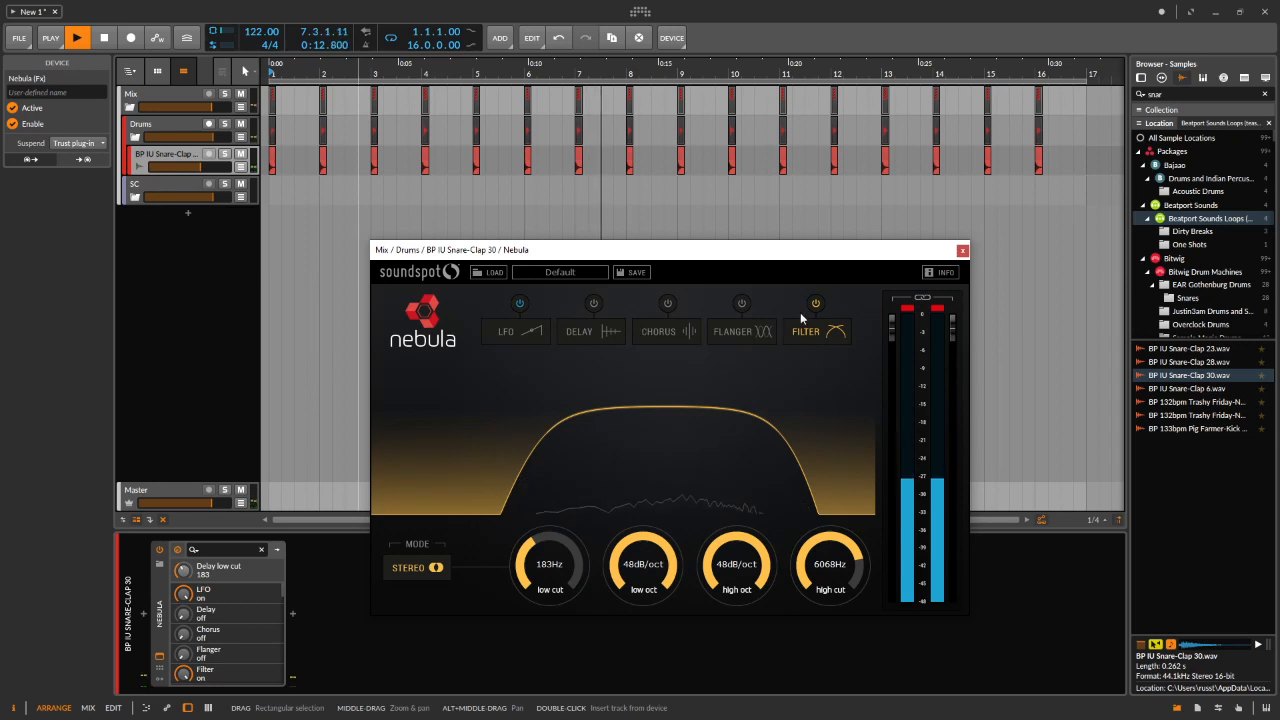
Turn on the flanger, chorus and delay alongside the filter, and audition the combination with the LFO settings shown.
{"action": "left_click", "coordinate": [741, 303]}
{"action": "left_click", "coordinate": [667, 303]}
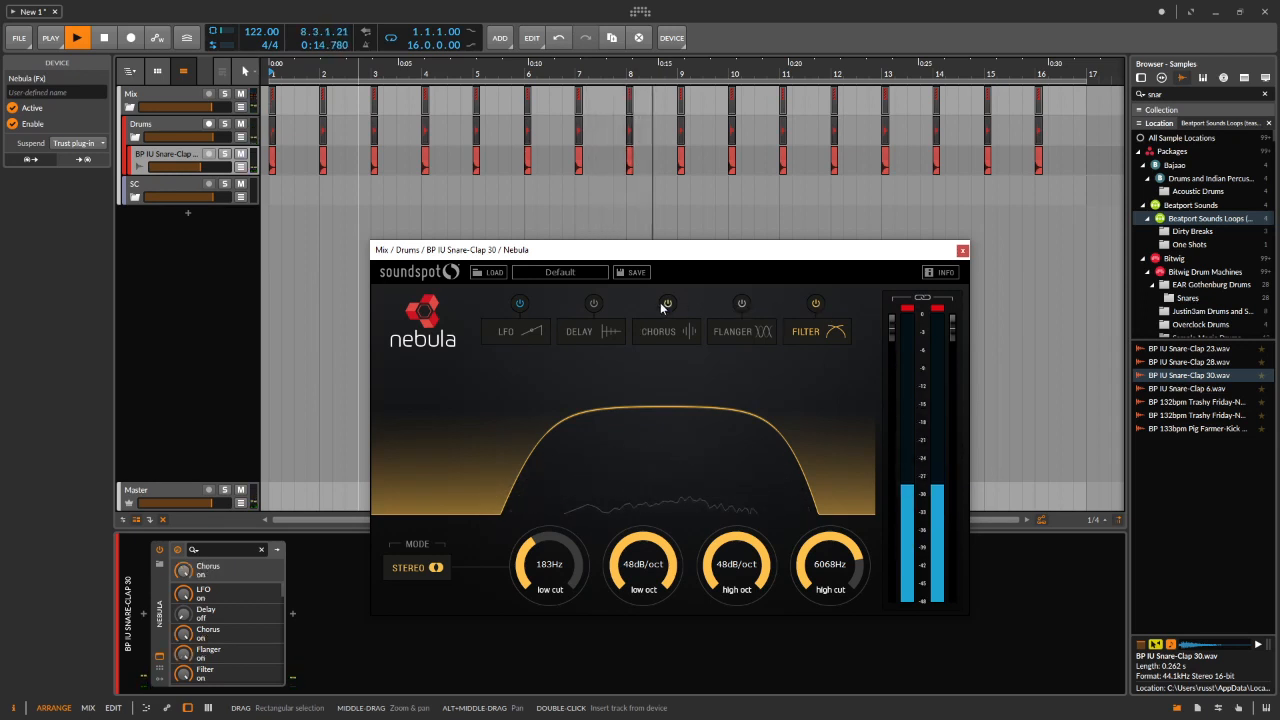
{"action": "left_click", "coordinate": [595, 303]}
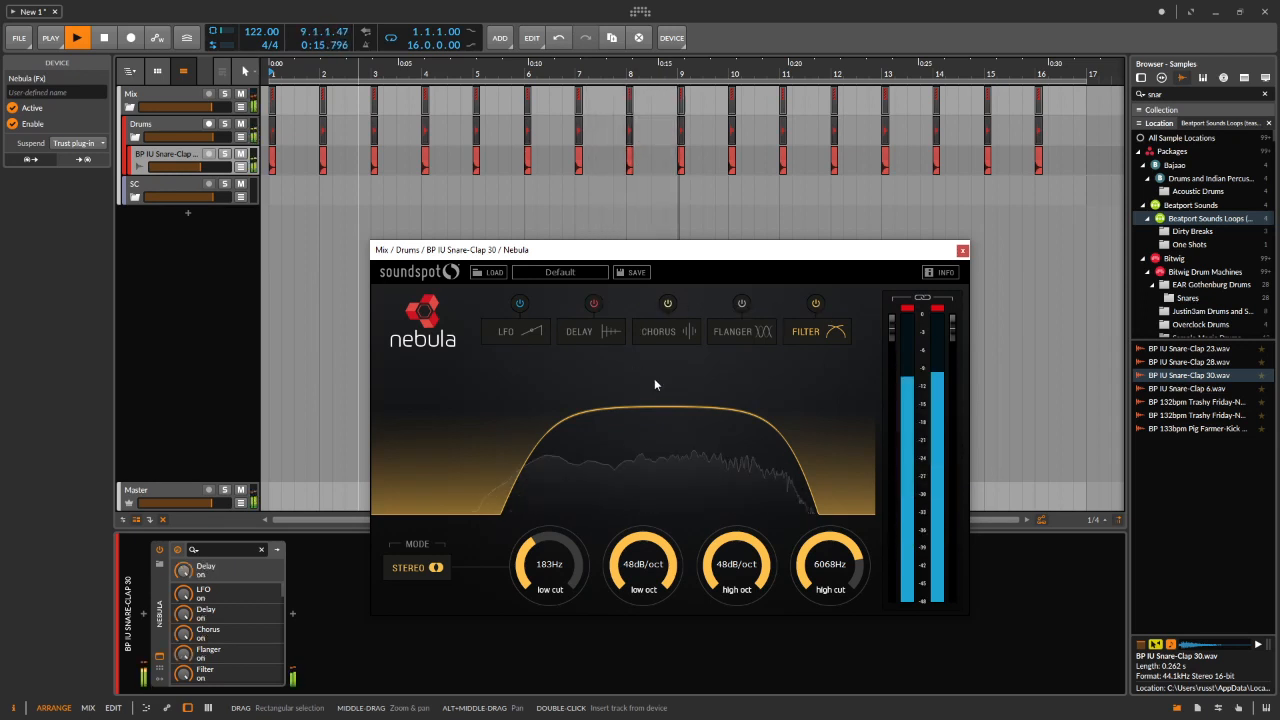
{"action": "left_click", "coordinate": [509, 338]}
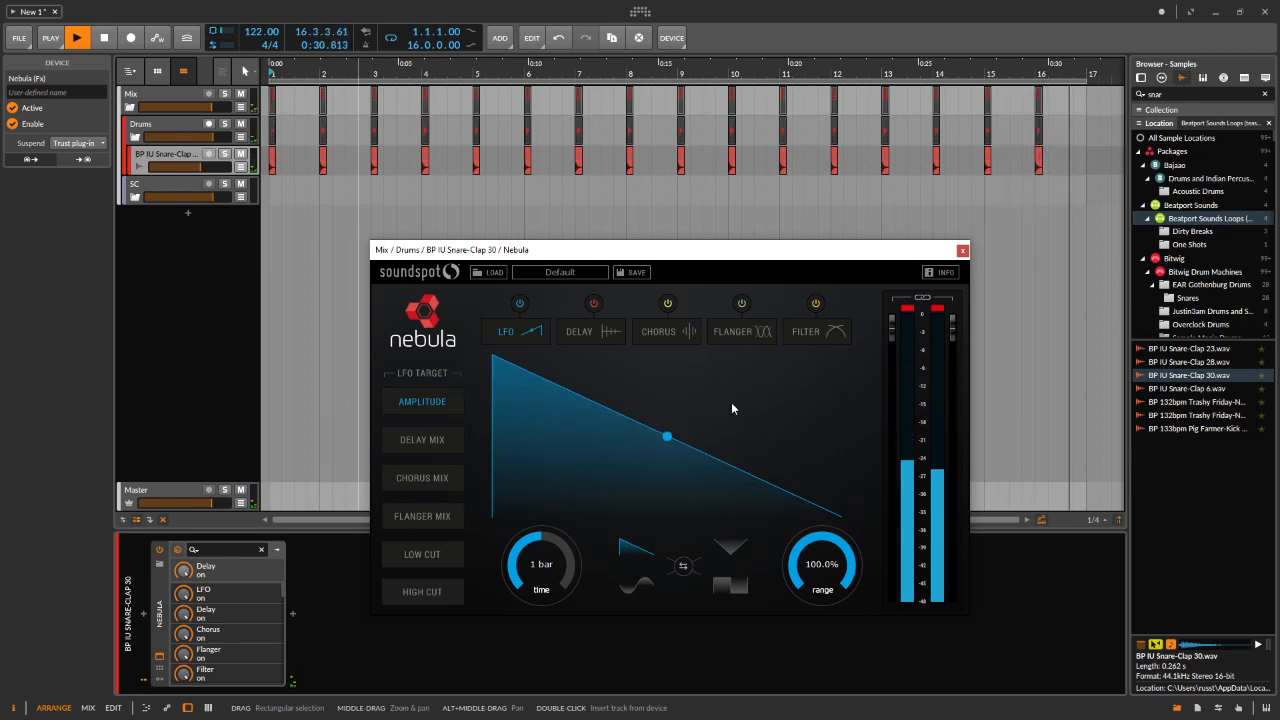
Switch the LFO target from amplitude to the chorus mix and audition it, checking the filter settings along the way.
{"action": "left_click", "coordinate": [420, 476]}
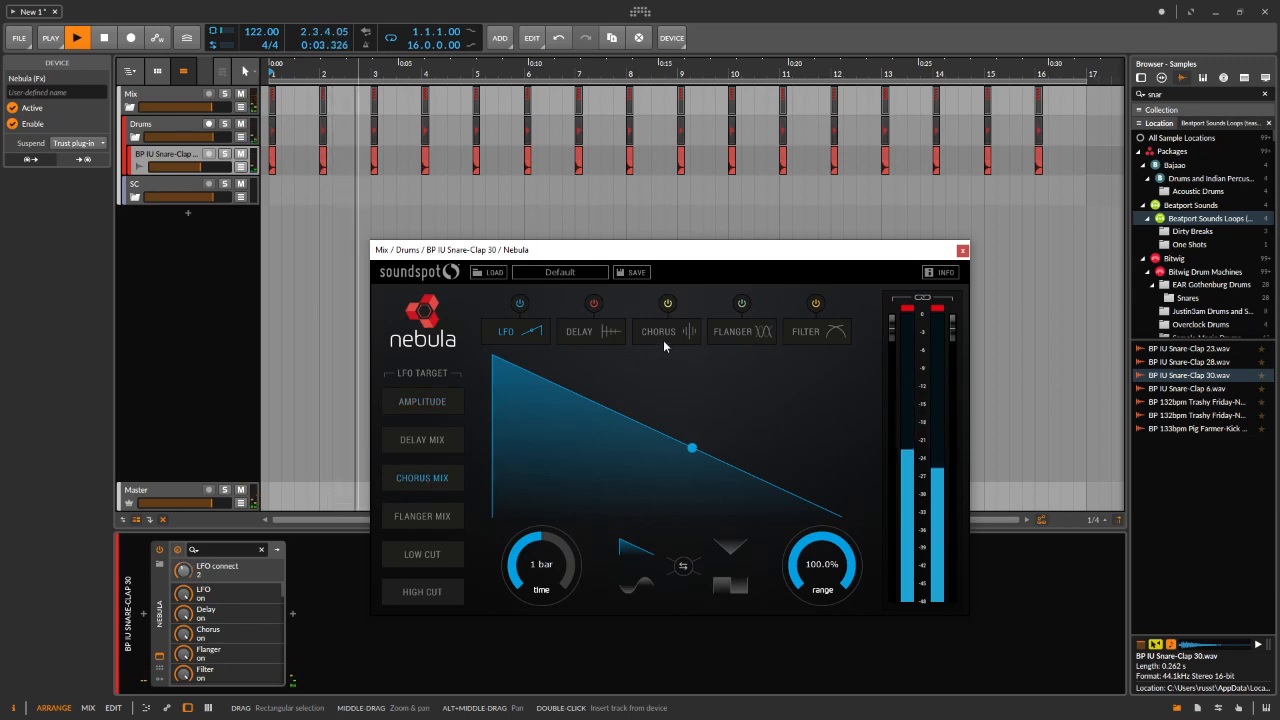
{"action": "left_click", "coordinate": [816, 330]}
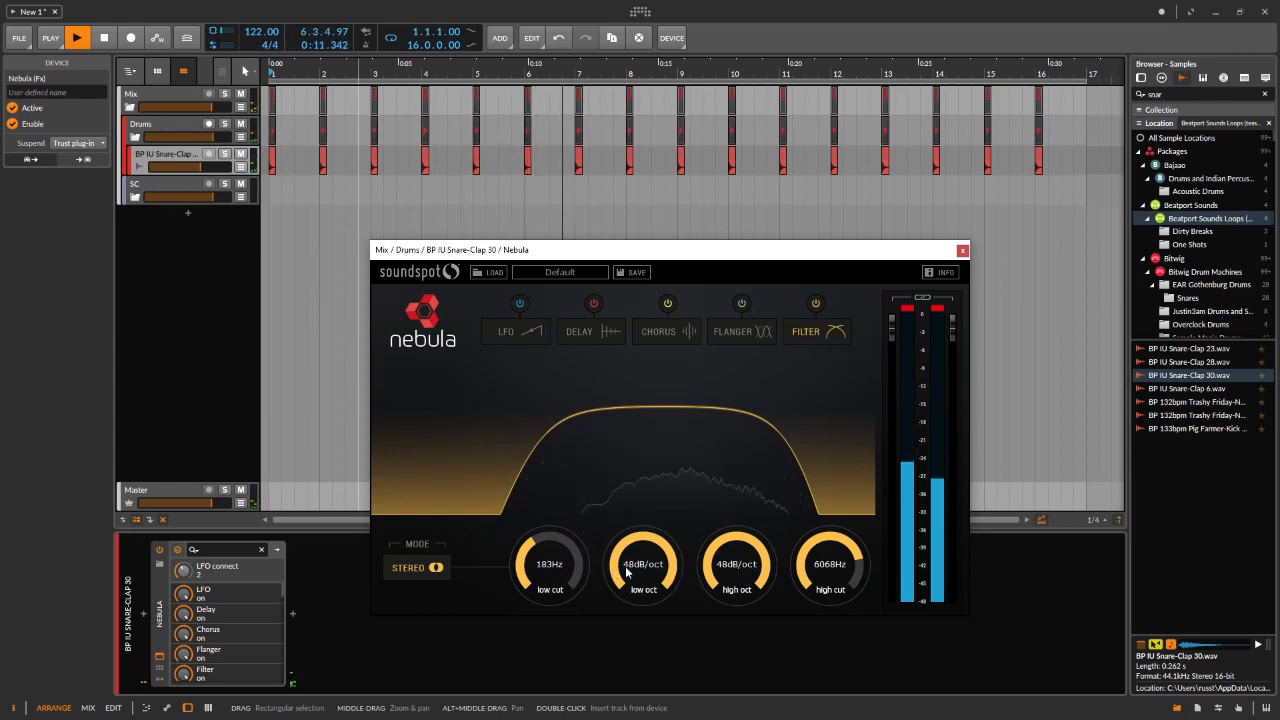
{"action": "left_click", "coordinate": [530, 338]}
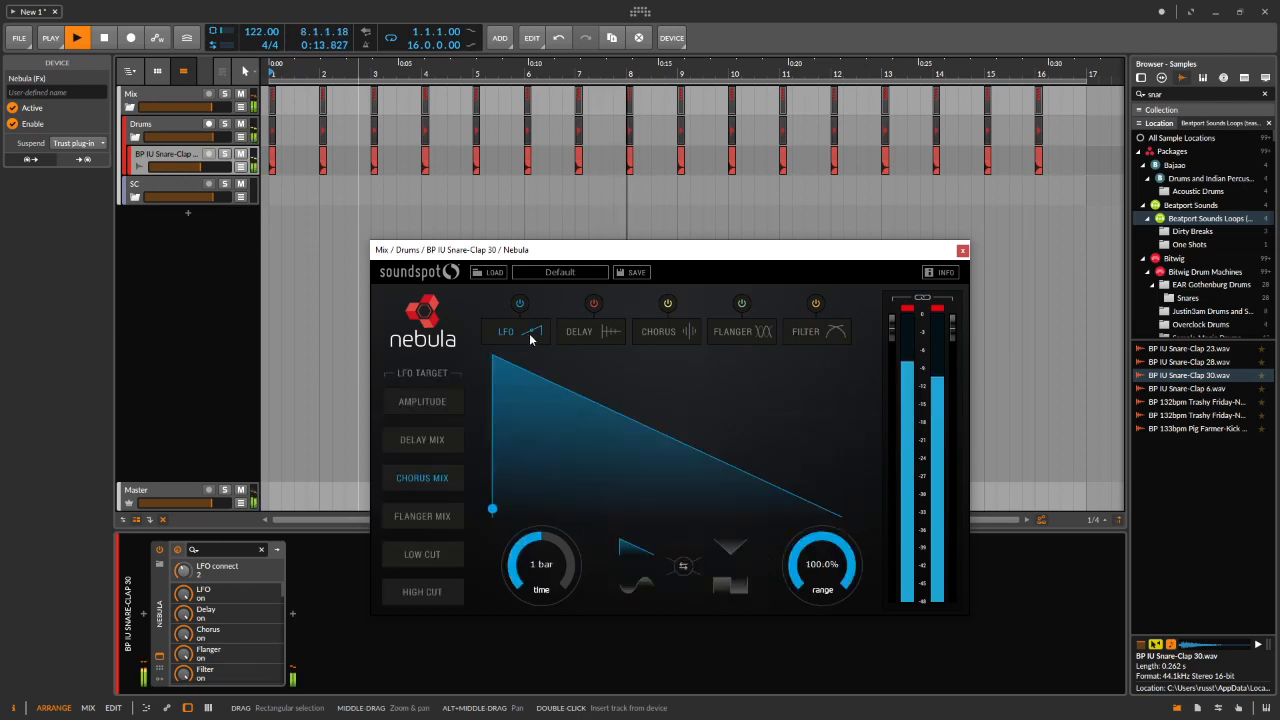
Replace Nebula with the Oracle reverb on the snare-clap track and turn on Oracle's imaging section.
{"action": "left_click", "coordinate": [963, 251]}
{"action": "left_click", "coordinate": [295, 613]}
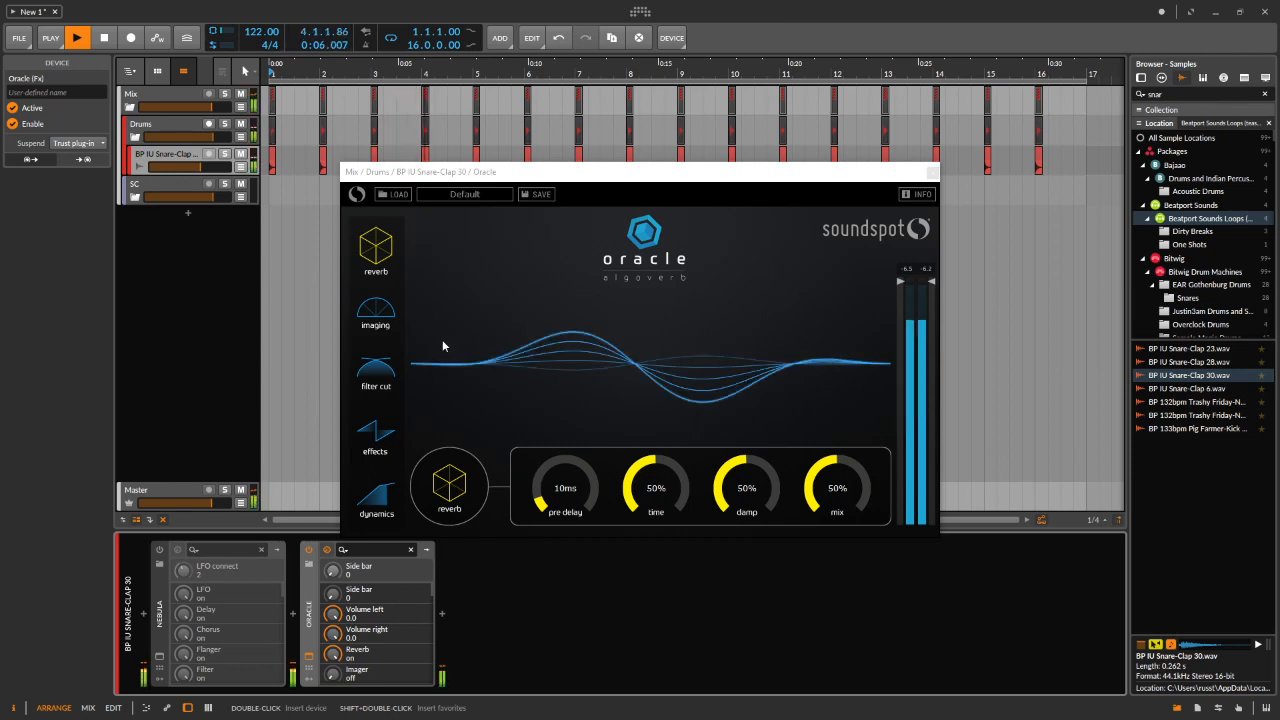
{"action": "left_click", "coordinate": [376, 312]}
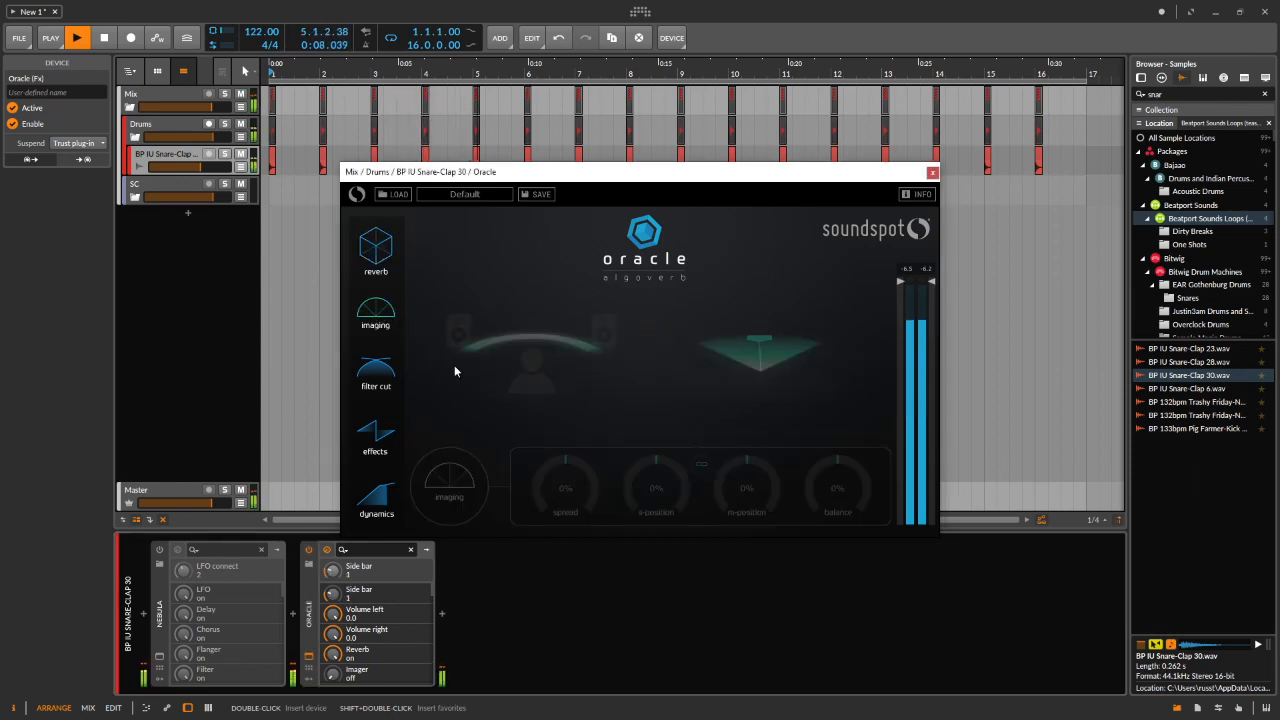
{"action": "left_click", "coordinate": [452, 487]}
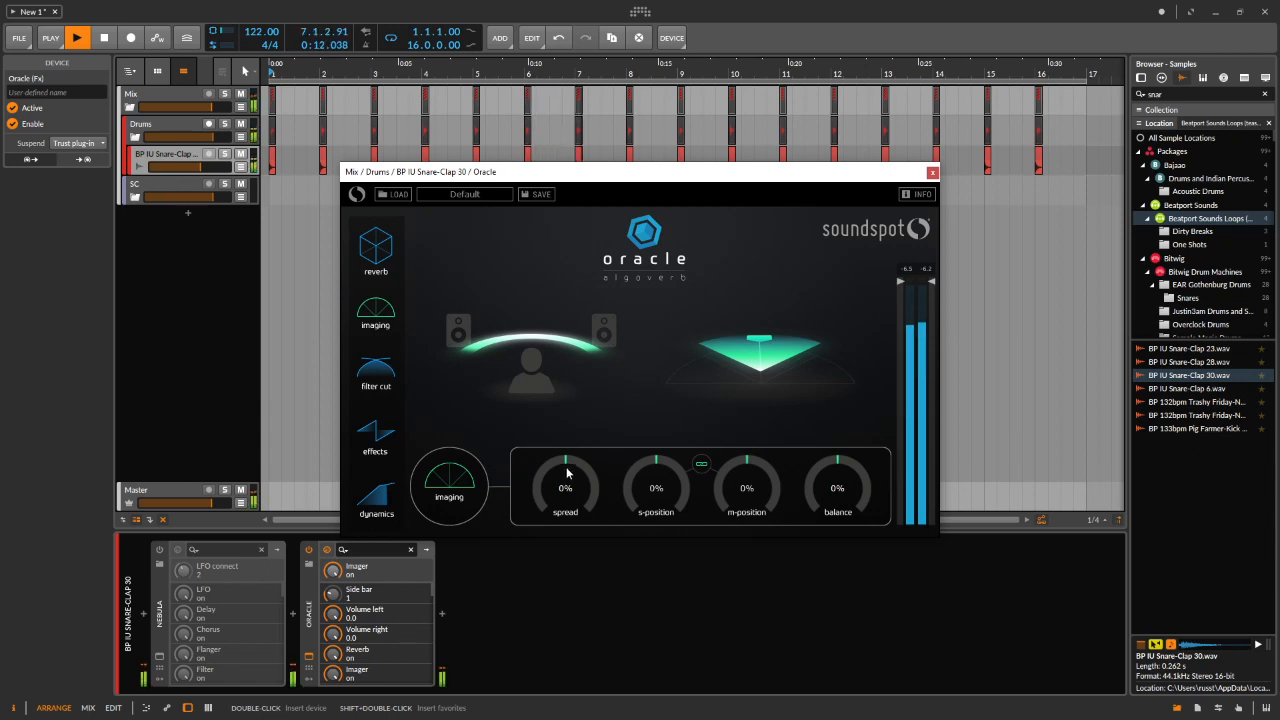
Audition the imaging spread at -99% and at 100%, and return it to 0%.
{"action": "left_click_drag", "start_coordinate": [565, 466], "coordinate": [554, 484]}
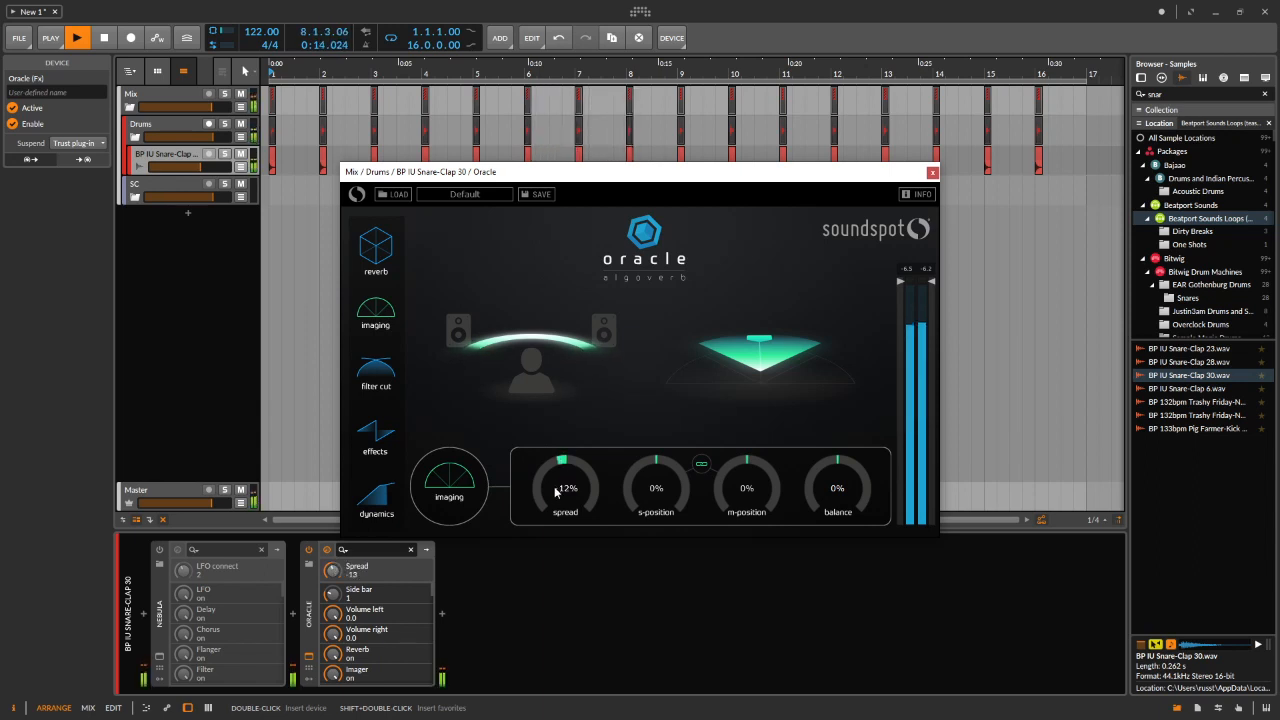
{"action": "left_click_drag", "start_coordinate": [563, 588], "coordinate": [569, 611]}
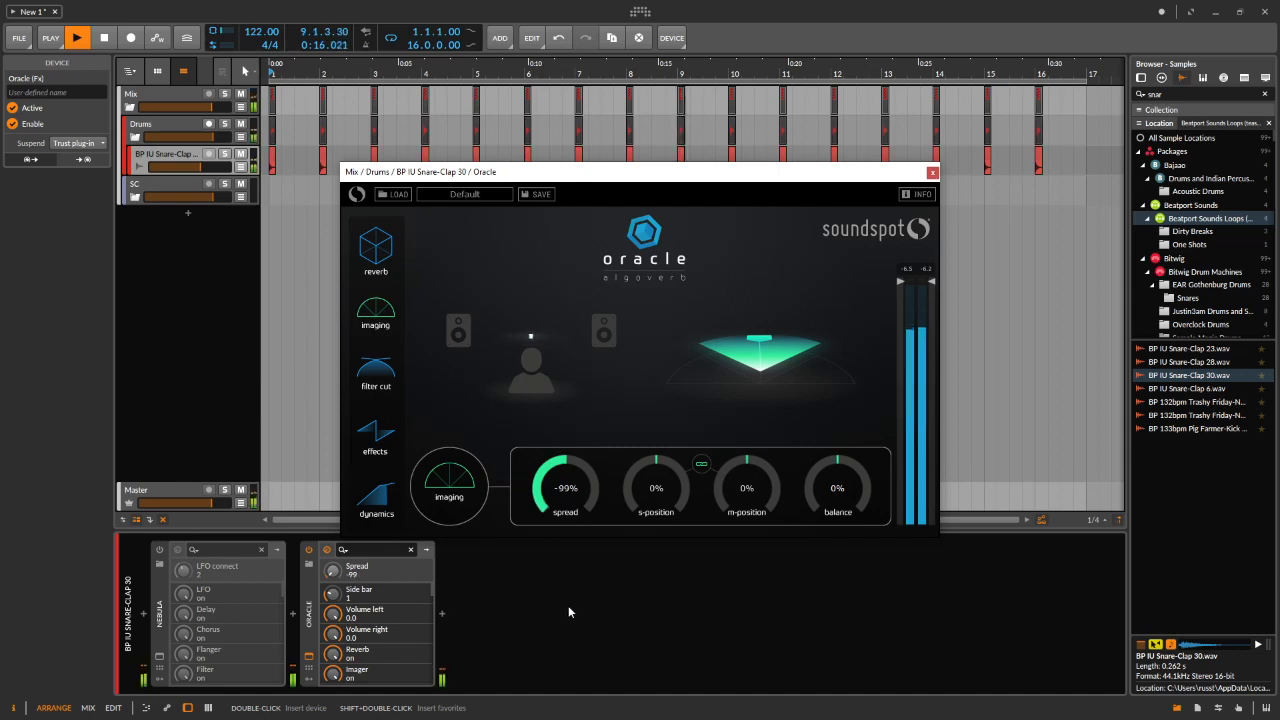
{"action": "left_click_drag", "start_coordinate": [568, 605], "coordinate": [561, 441]}
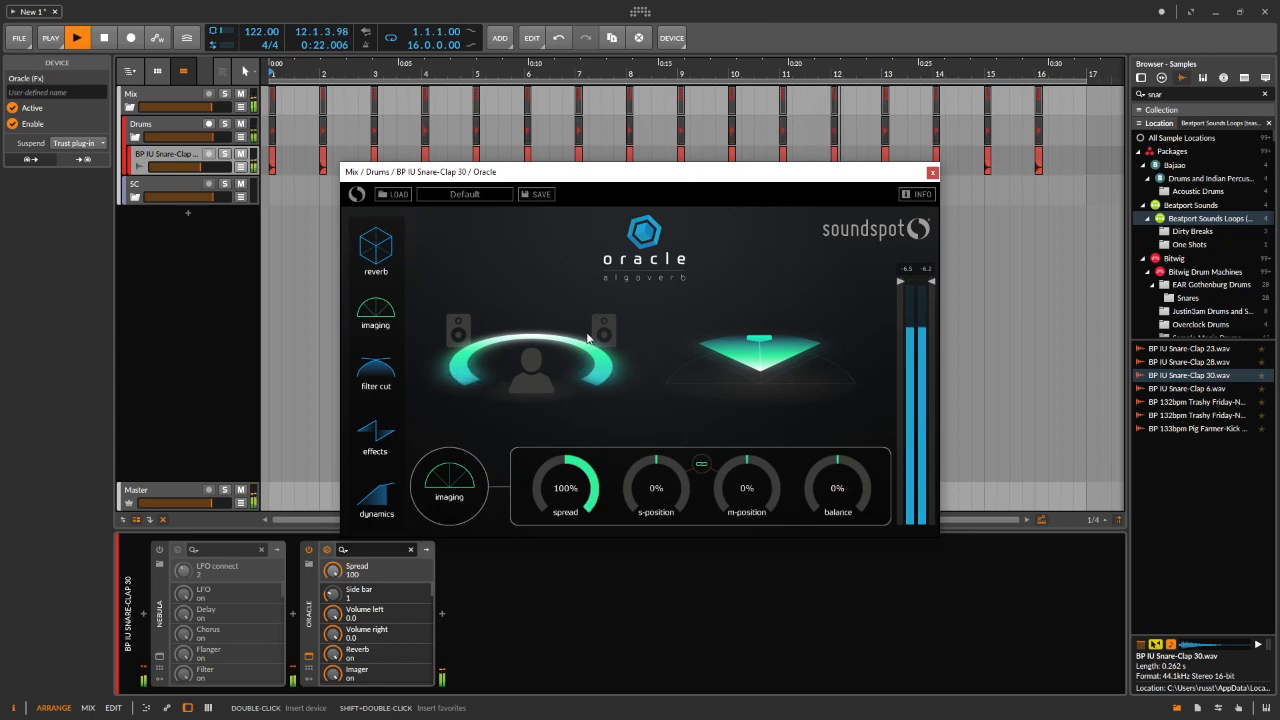
{"action": "left_click_drag", "start_coordinate": [575, 383], "coordinate": [567, 470]}
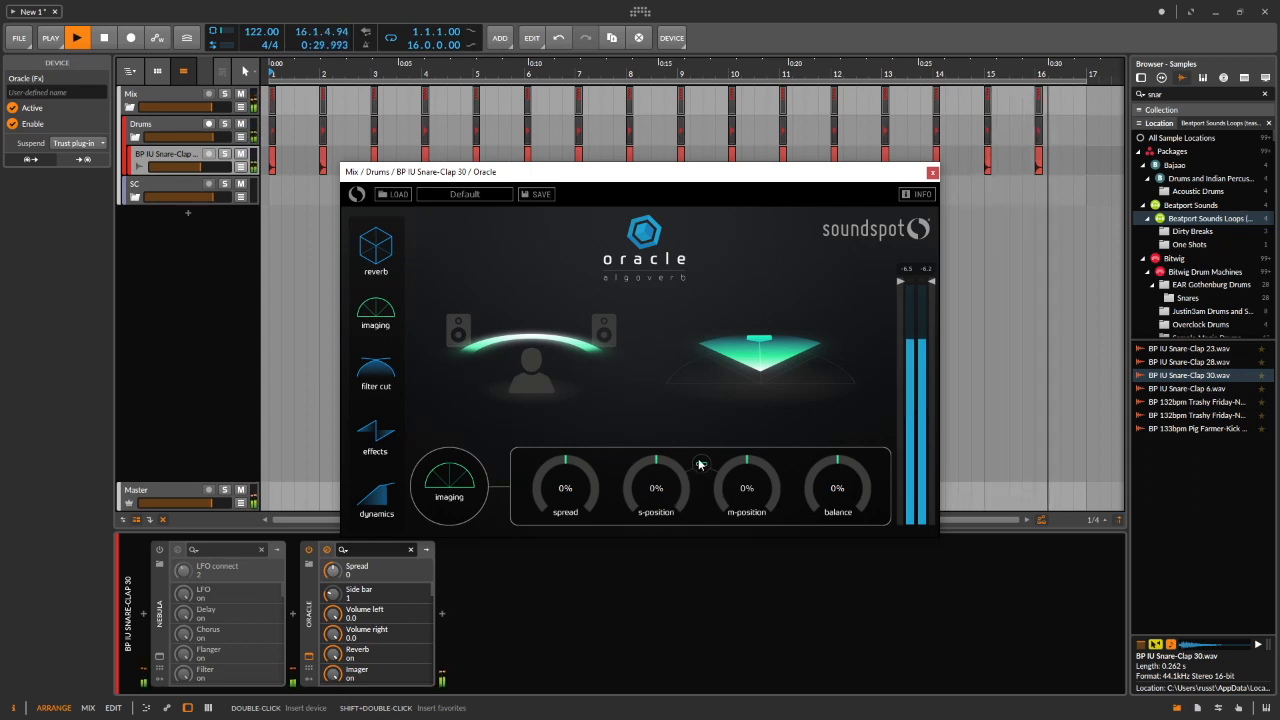
Audition the s-position and m-position unlinked at -56% and 20%, linked at -75%, and the balance, resetting all to 0%.
{"action": "left_click_drag", "start_coordinate": [663, 486], "coordinate": [643, 550]}
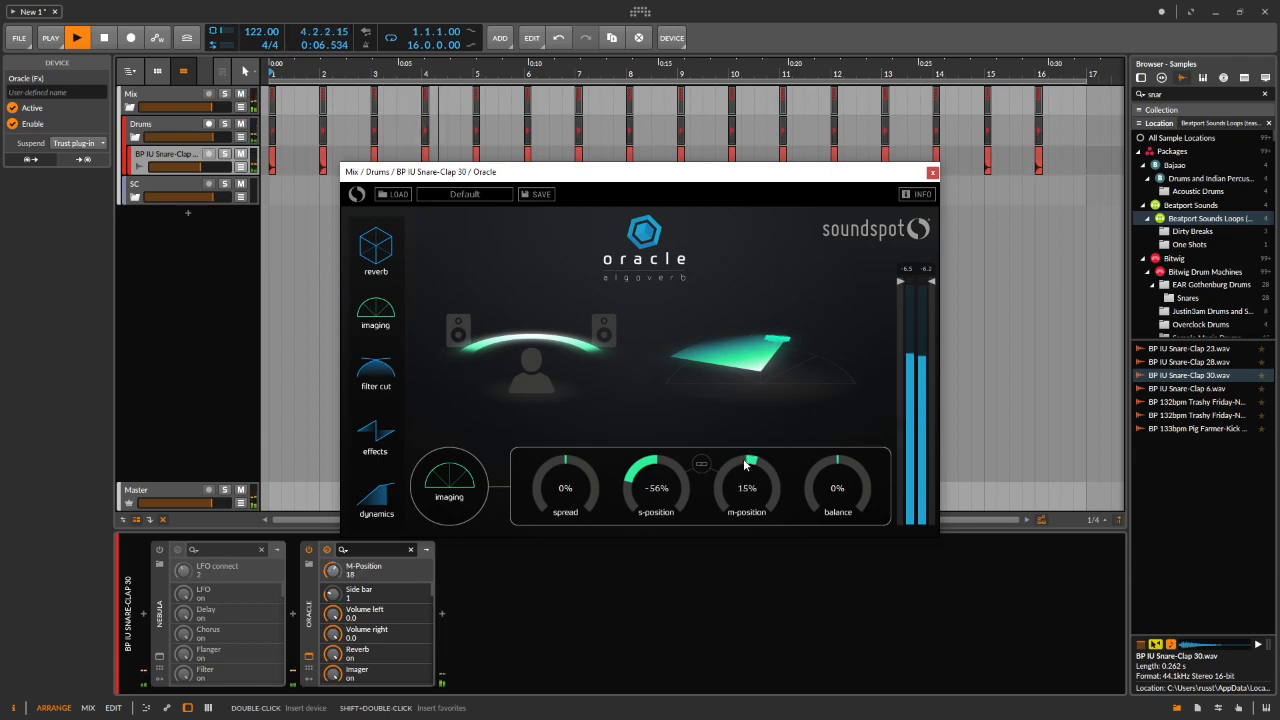
{"action": "left_click_drag", "start_coordinate": [753, 440], "coordinate": [766, 361]}
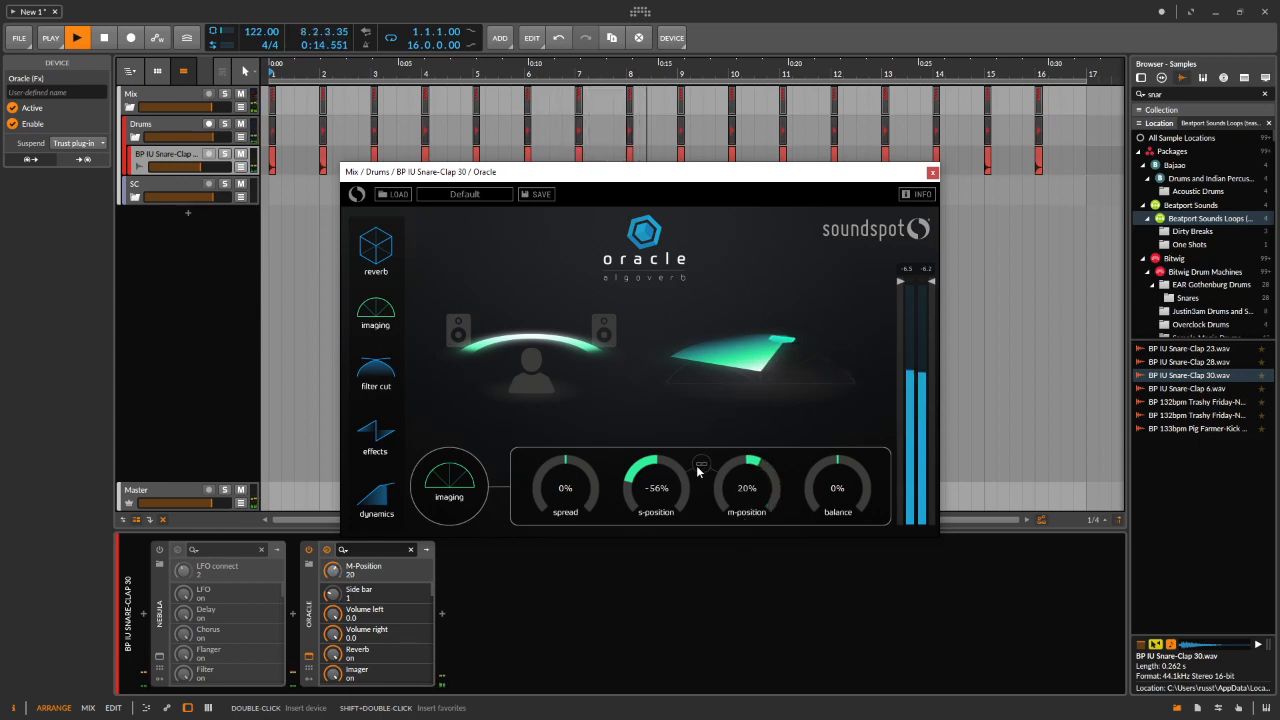
{"action": "left_click_drag", "start_coordinate": [663, 506], "coordinate": [654, 531]}
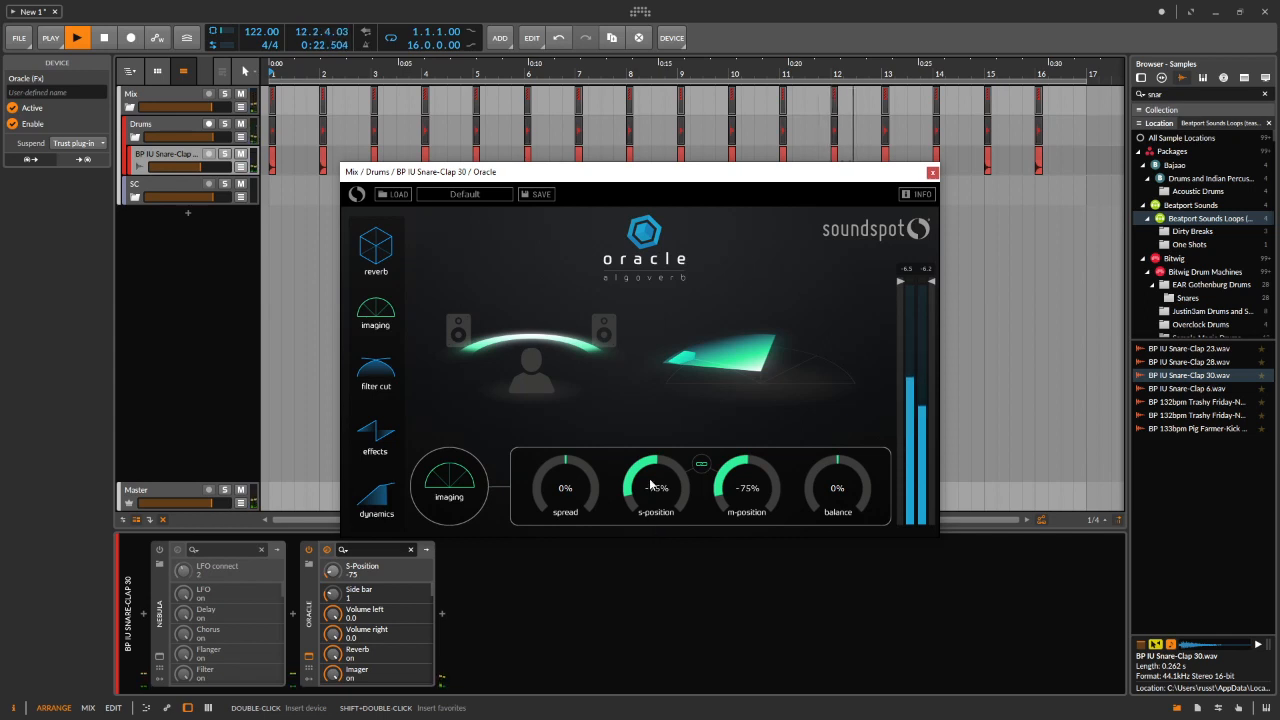
{"action": "double_click", "coordinate": [652, 486]}
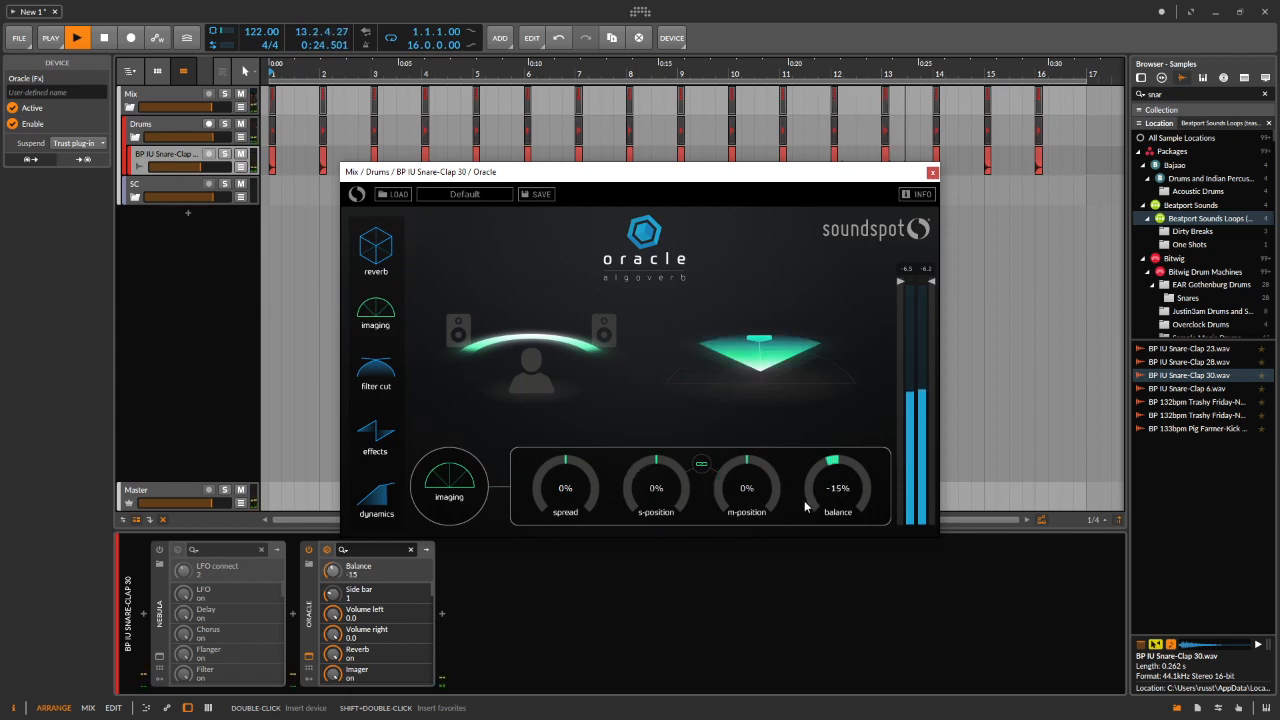
{"action": "left_click_drag", "start_coordinate": [811, 541], "coordinate": [833, 386]}
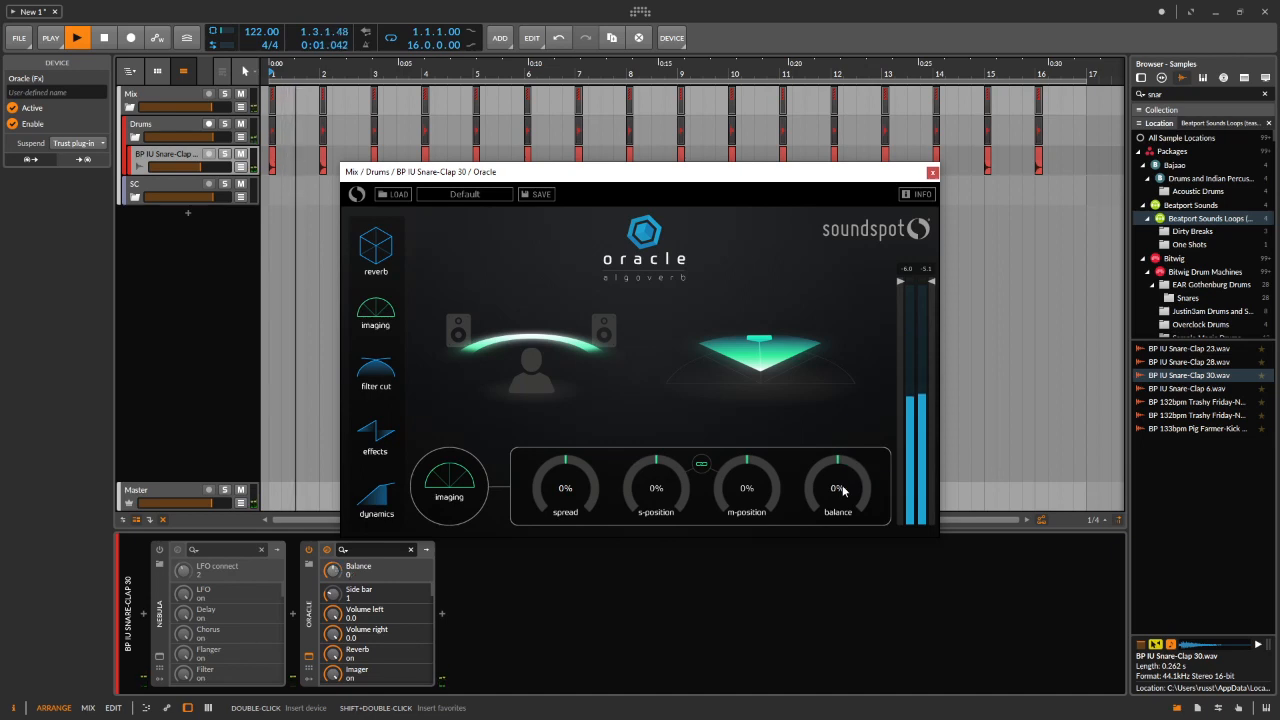
Set the imaging spread to 23%, and turn on the filter cut with its low cut at 536 Hz.
{"action": "left_click_drag", "start_coordinate": [552, 485], "coordinate": [578, 449]}
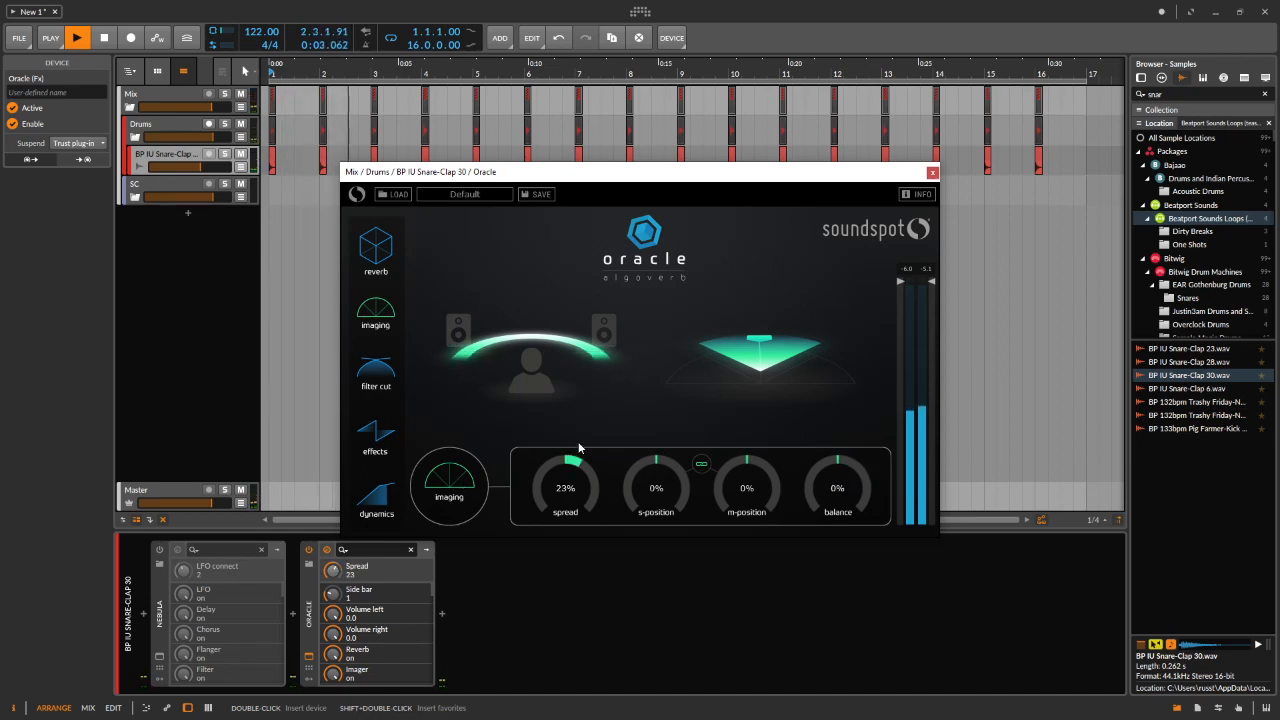
{"action": "left_click", "coordinate": [378, 370]}
{"action": "left_click", "coordinate": [440, 485]}
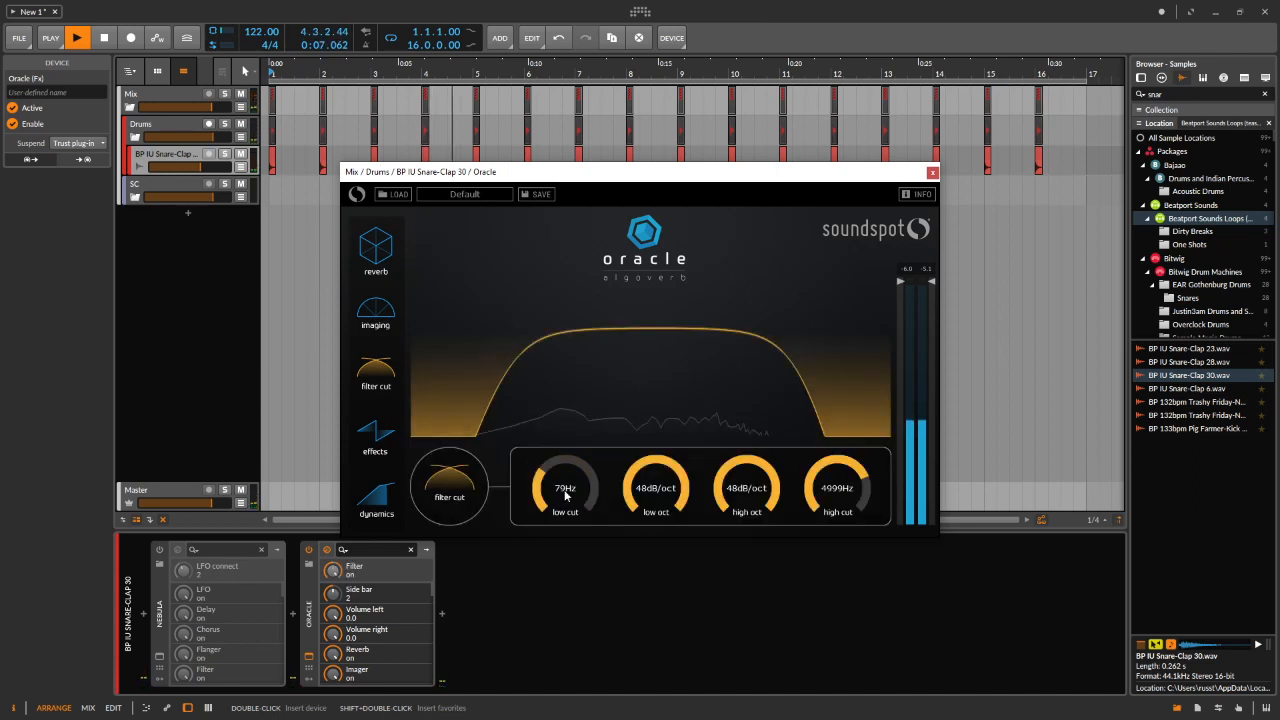
{"action": "left_click_drag", "start_coordinate": [544, 487], "coordinate": [562, 442]}
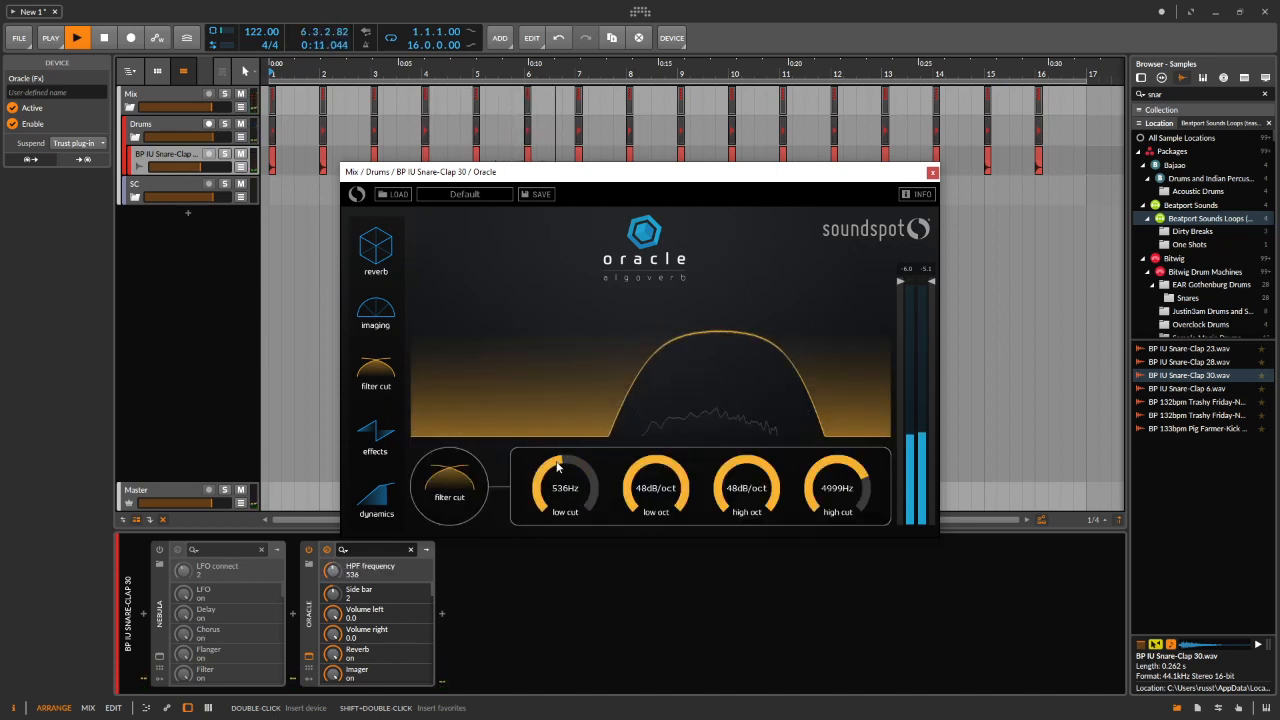
Turn on the saturation effect, audition its drive at 81%, and bring the drive back to 25%.
{"action": "left_click", "coordinate": [386, 446]}
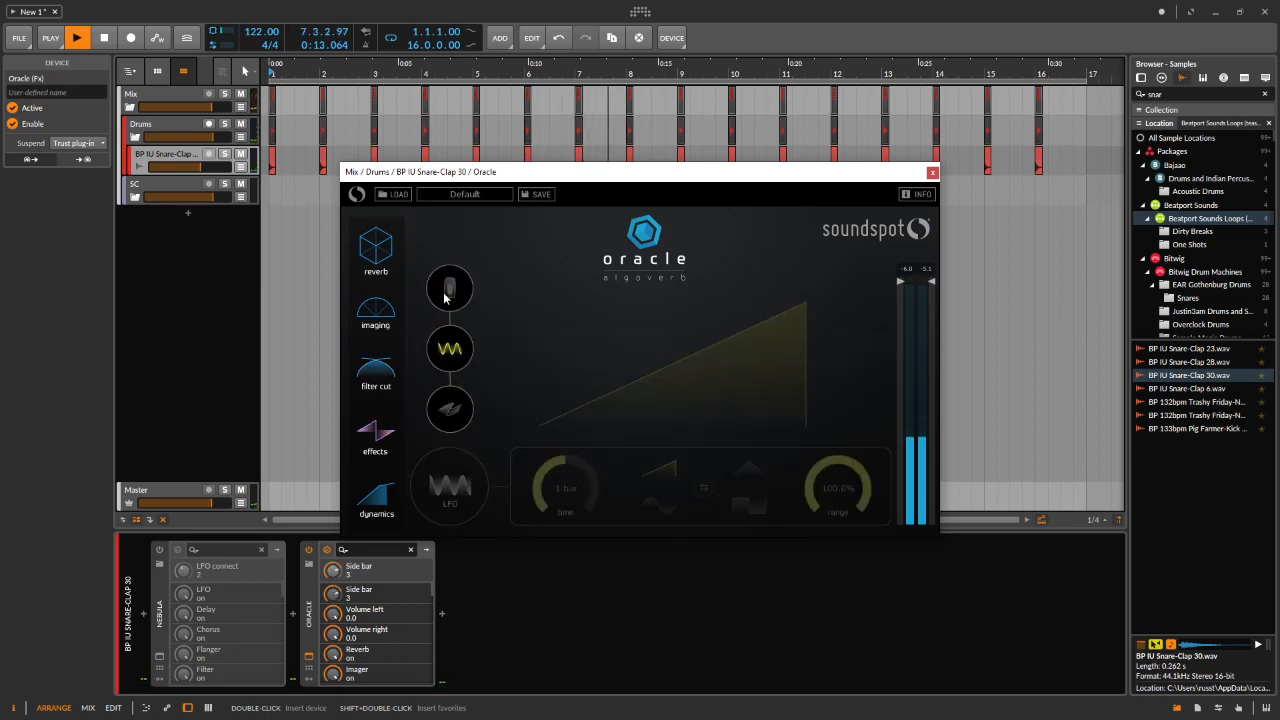
{"action": "left_click", "coordinate": [450, 289]}
{"action": "left_click", "coordinate": [450, 490]}
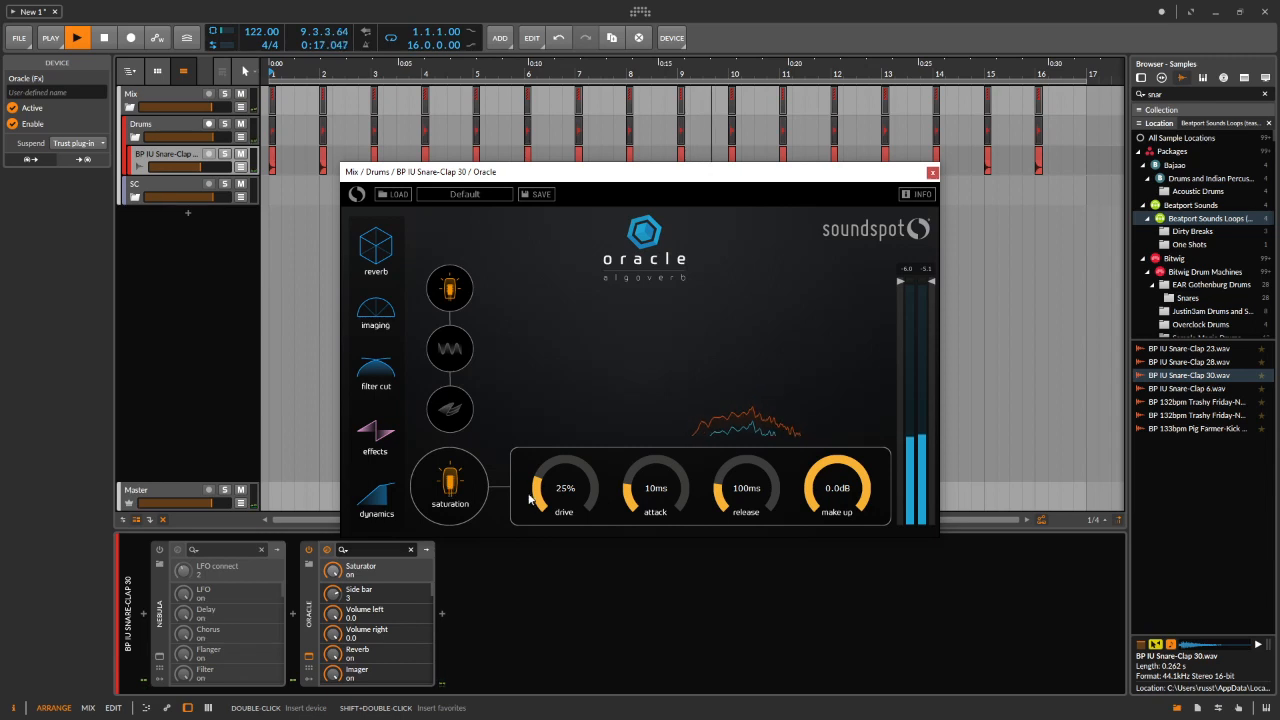
{"action": "left_click_drag", "start_coordinate": [547, 484], "coordinate": [590, 376]}
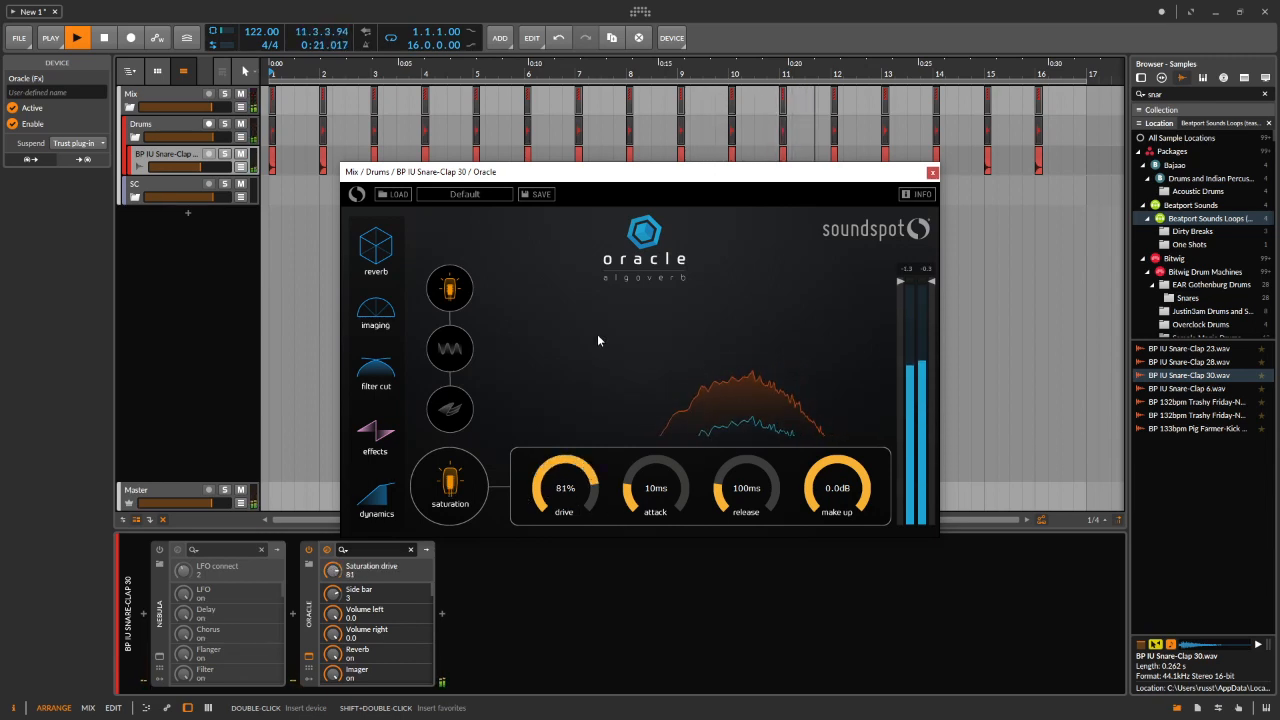
{"action": "left_click_drag", "start_coordinate": [597, 327], "coordinate": [570, 503]}
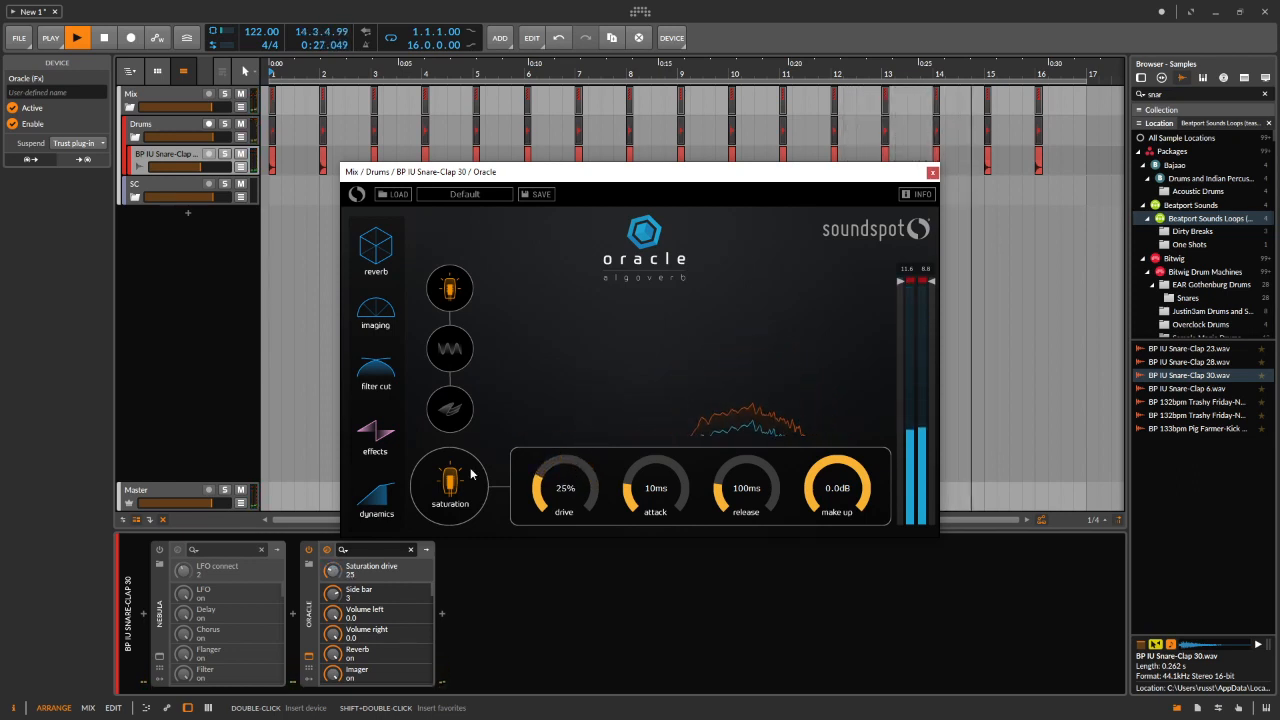
Turn on the LFO effect, audition it at 1/2 bar, reverse its ramp, and set its time to 1 bar.
{"action": "left_click", "coordinate": [452, 352]}
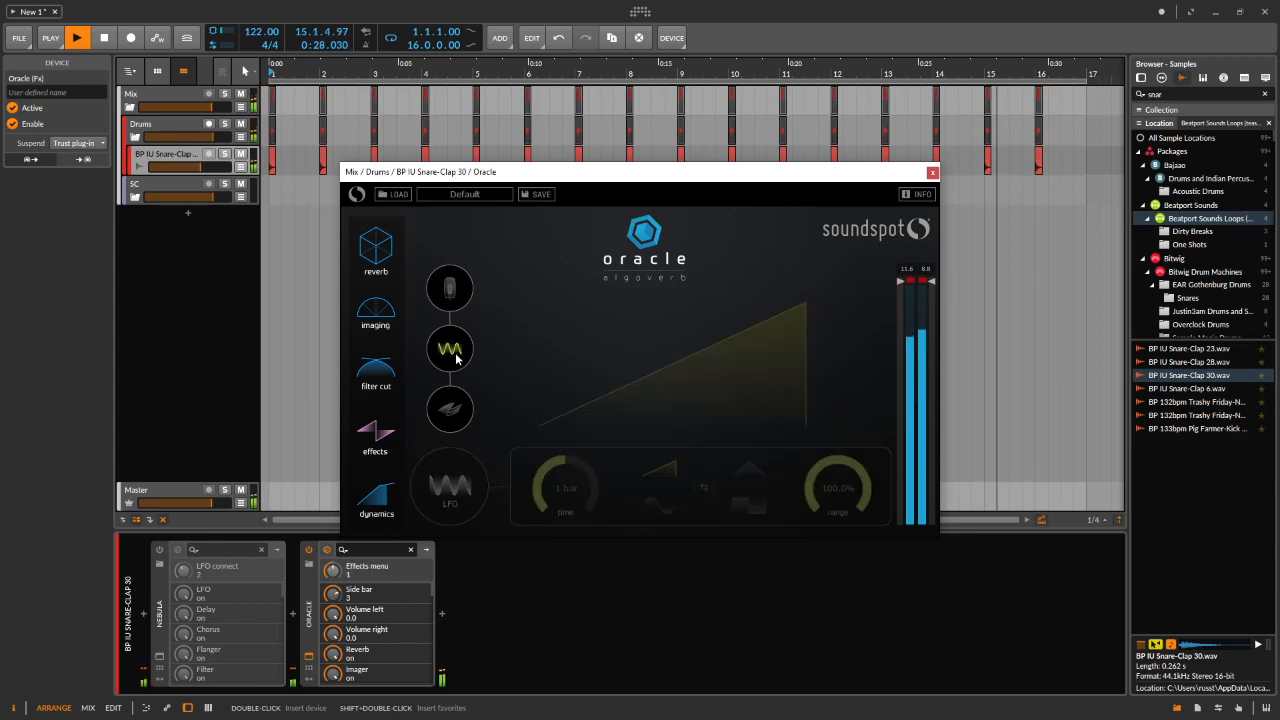
{"action": "left_click", "coordinate": [453, 495]}
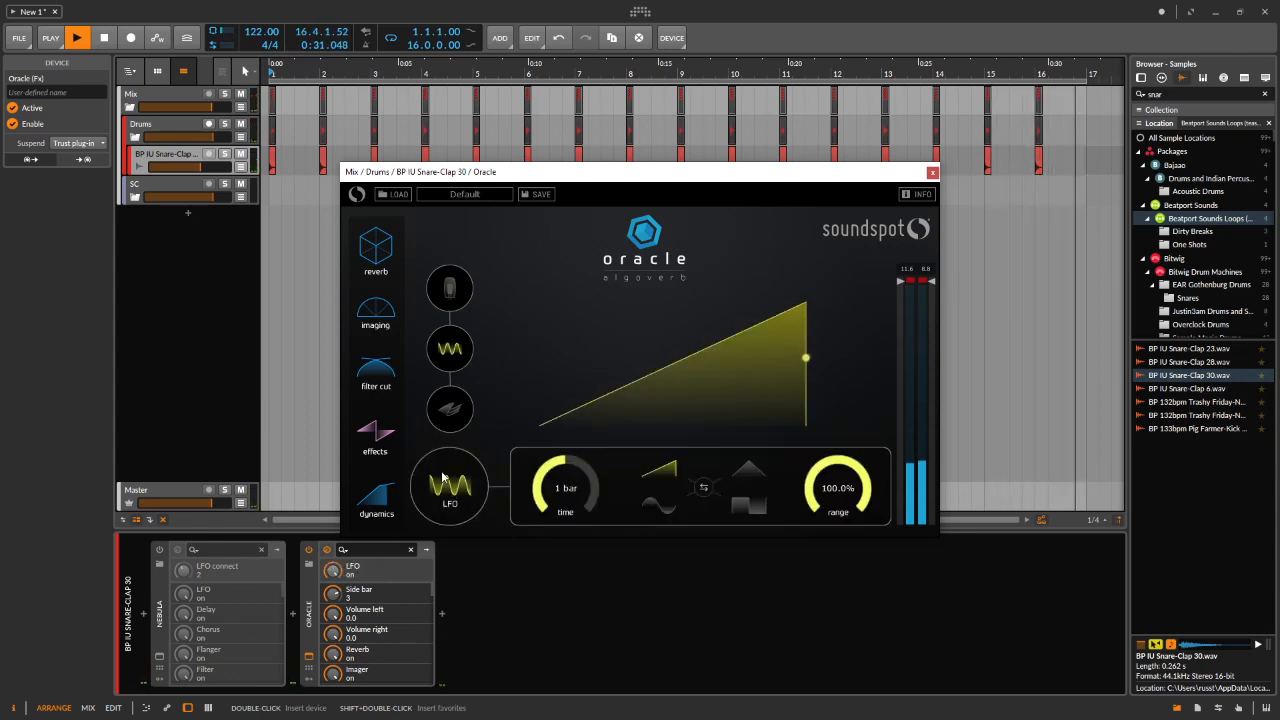
{"action": "left_click_drag", "start_coordinate": [574, 482], "coordinate": [549, 515]}
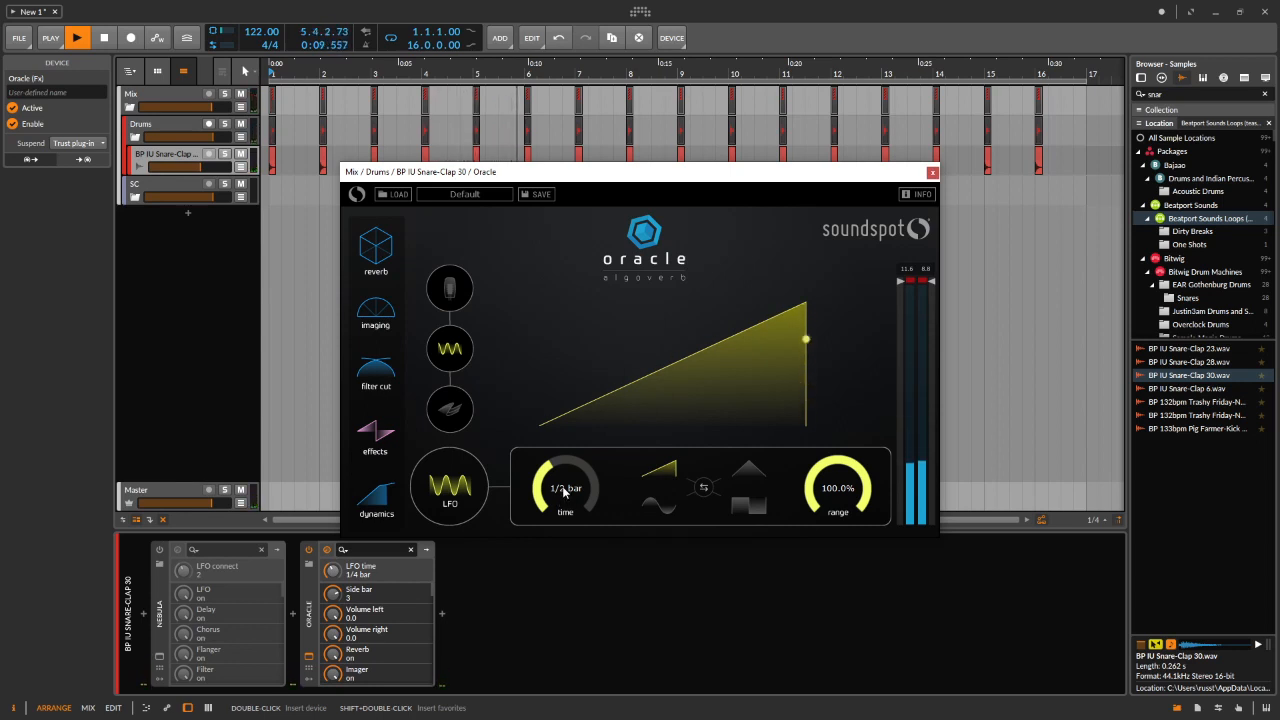
{"action": "left_click", "coordinate": [704, 487]}
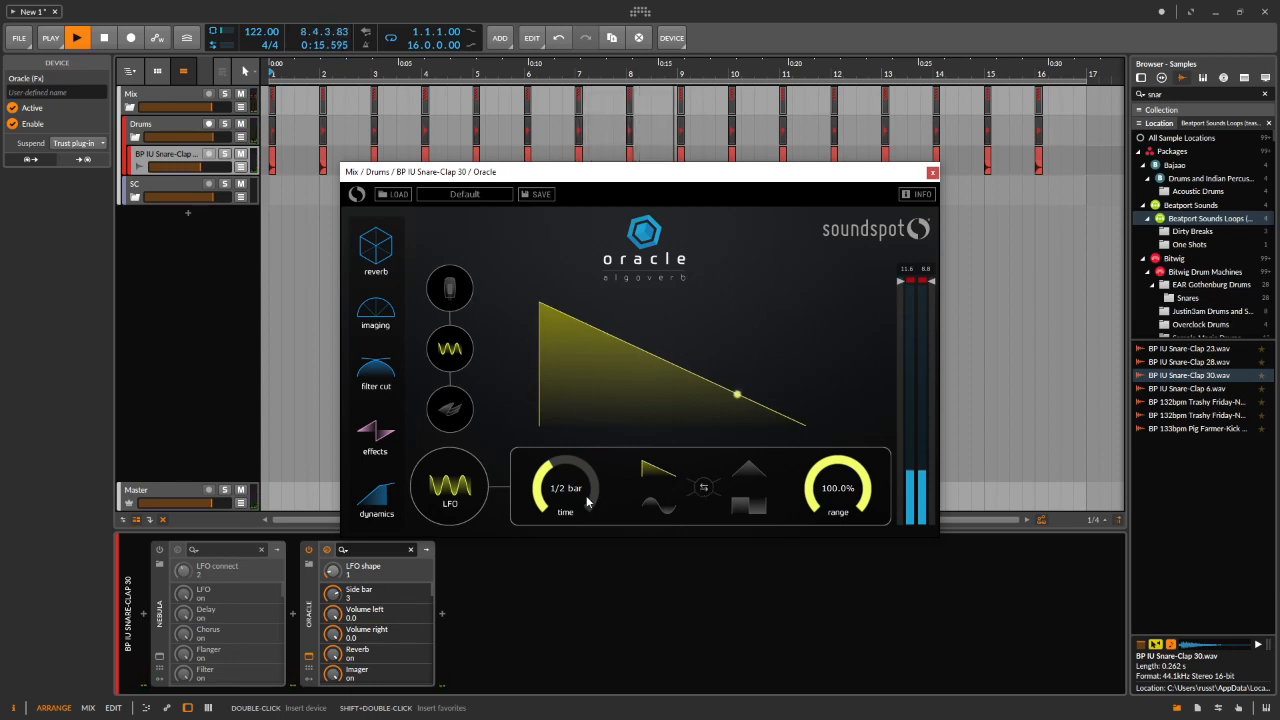
{"action": "left_click_drag", "start_coordinate": [567, 489], "coordinate": [567, 491]}
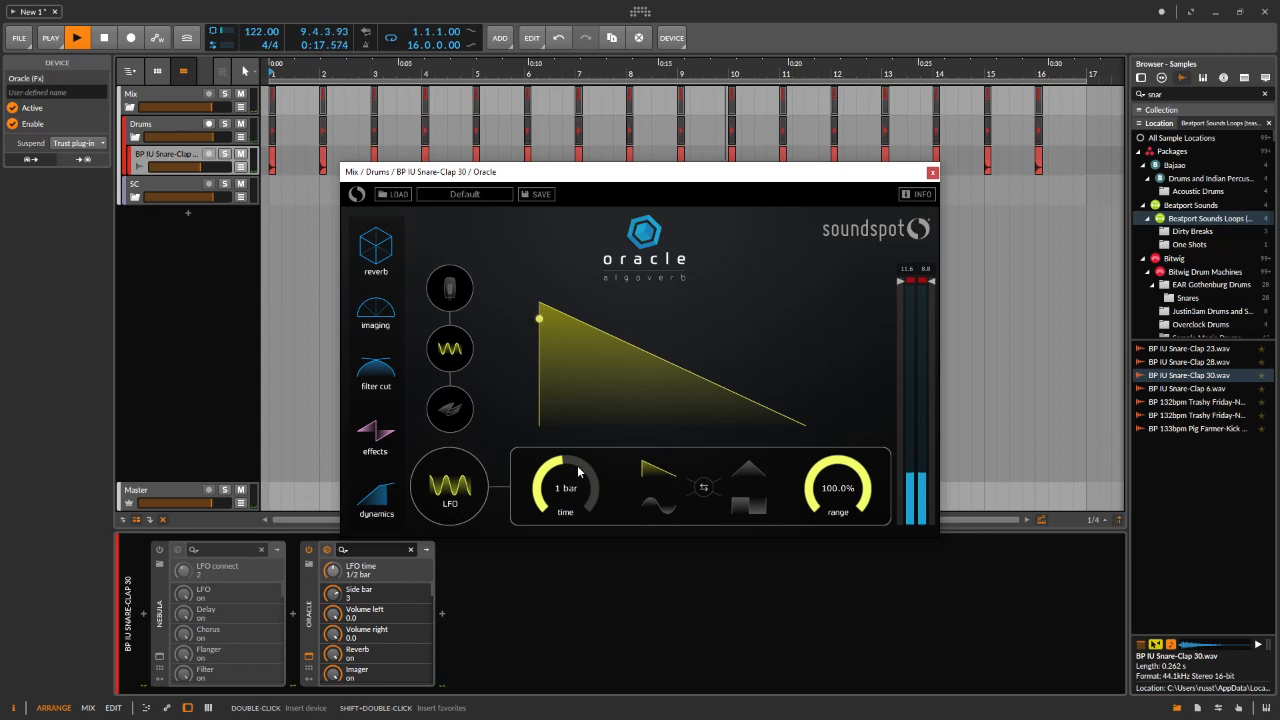
Turn on Oracle's flanger effect and audition it with its default settings.
{"action": "left_click", "coordinate": [449, 412]}
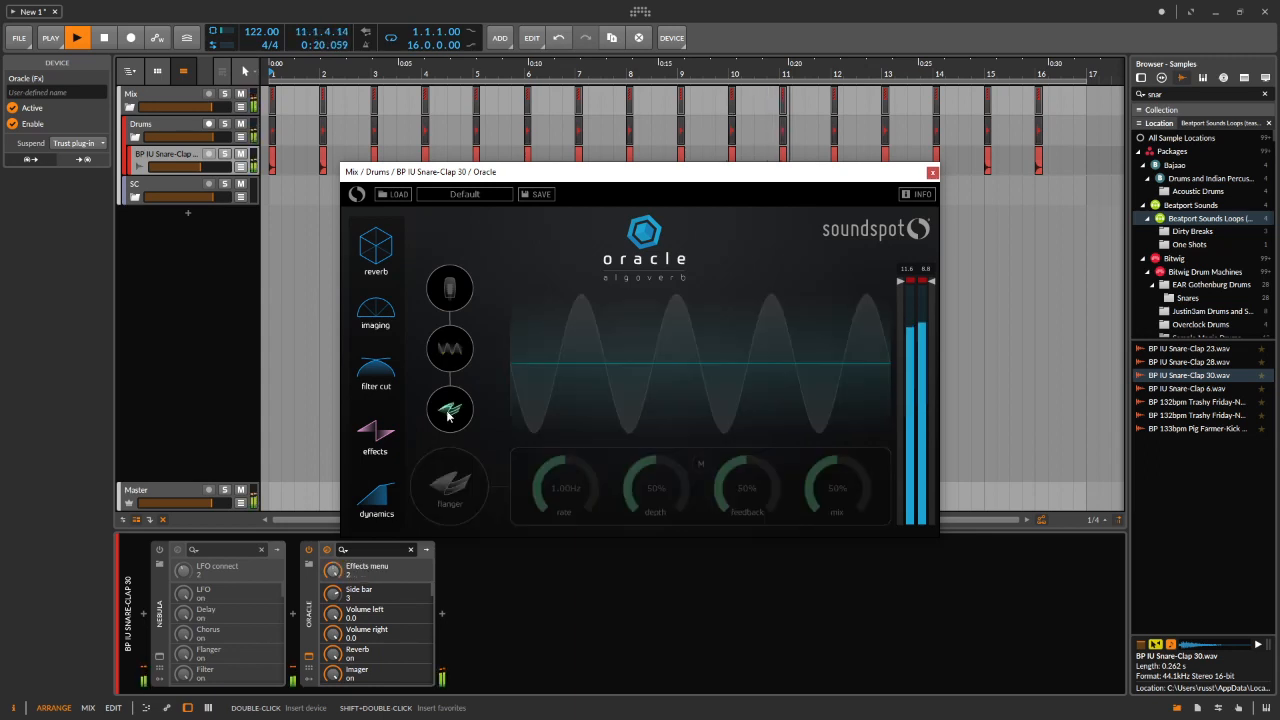
{"action": "left_click", "coordinate": [452, 484]}
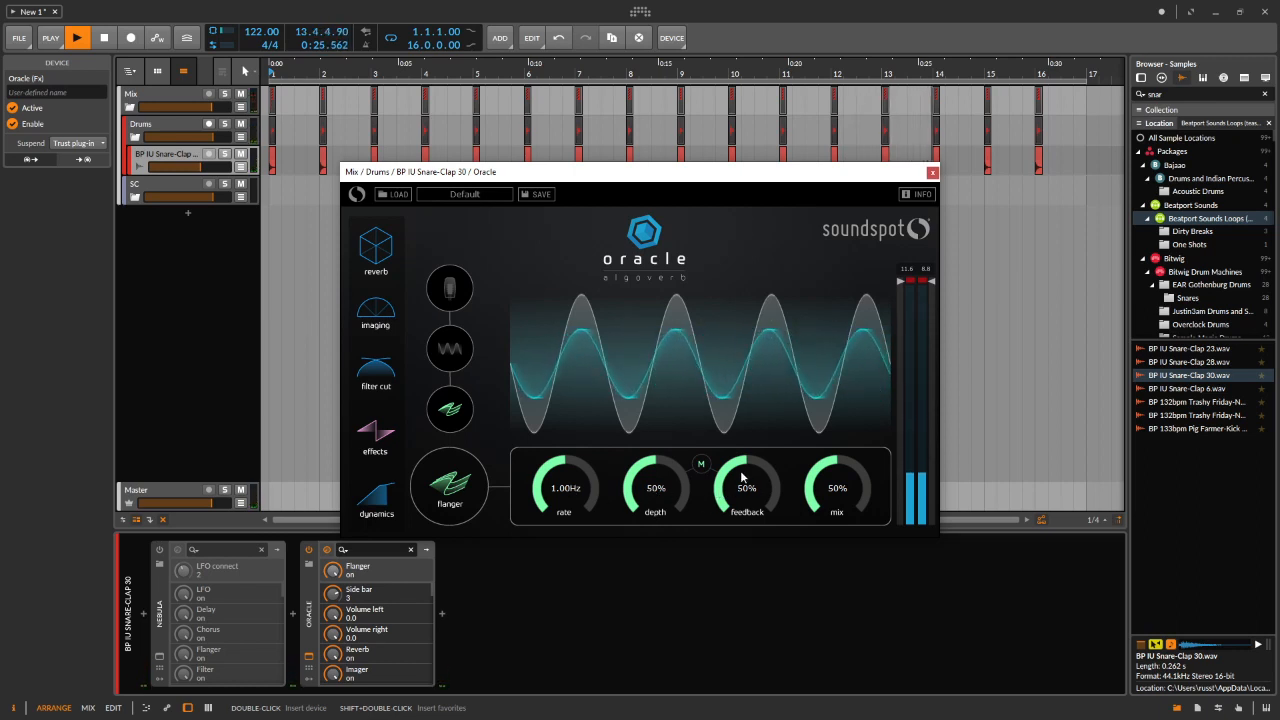
Turn on the dynamics section and set its ratio to 6.9, attack to 90 ms and release to 434 ms.
{"action": "left_click", "coordinate": [377, 500]}
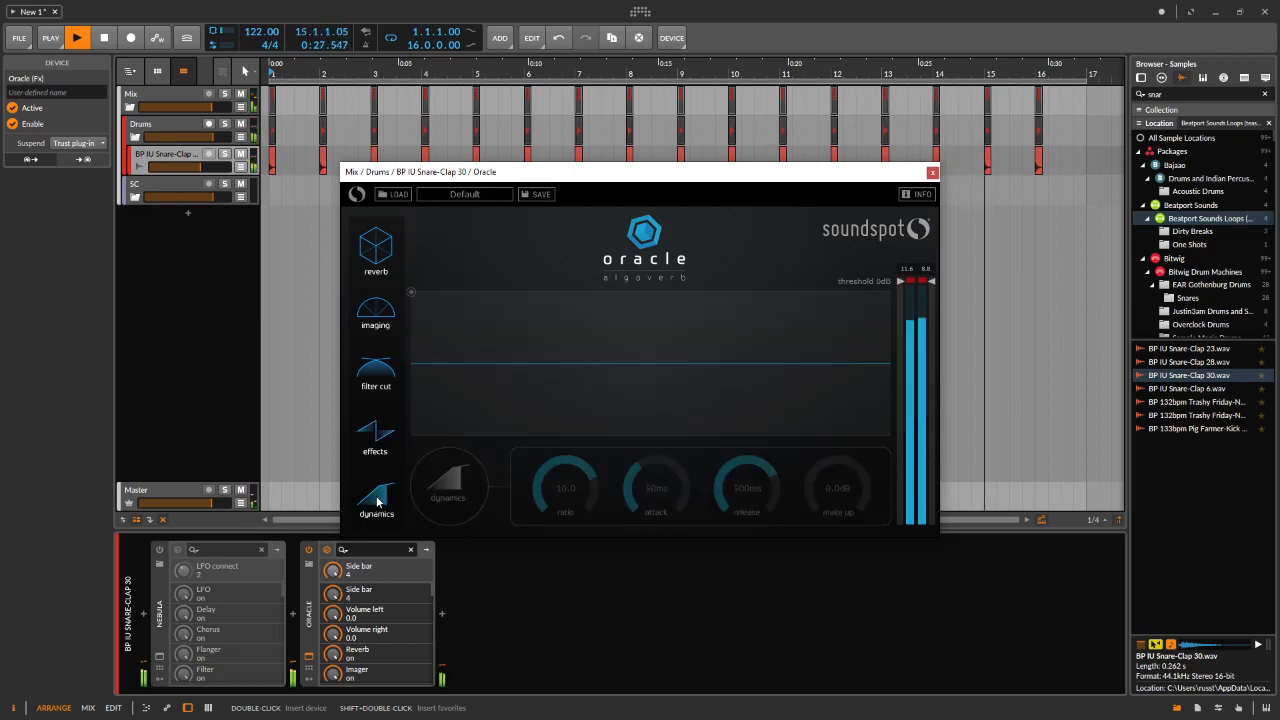
{"action": "left_click", "coordinate": [439, 490]}
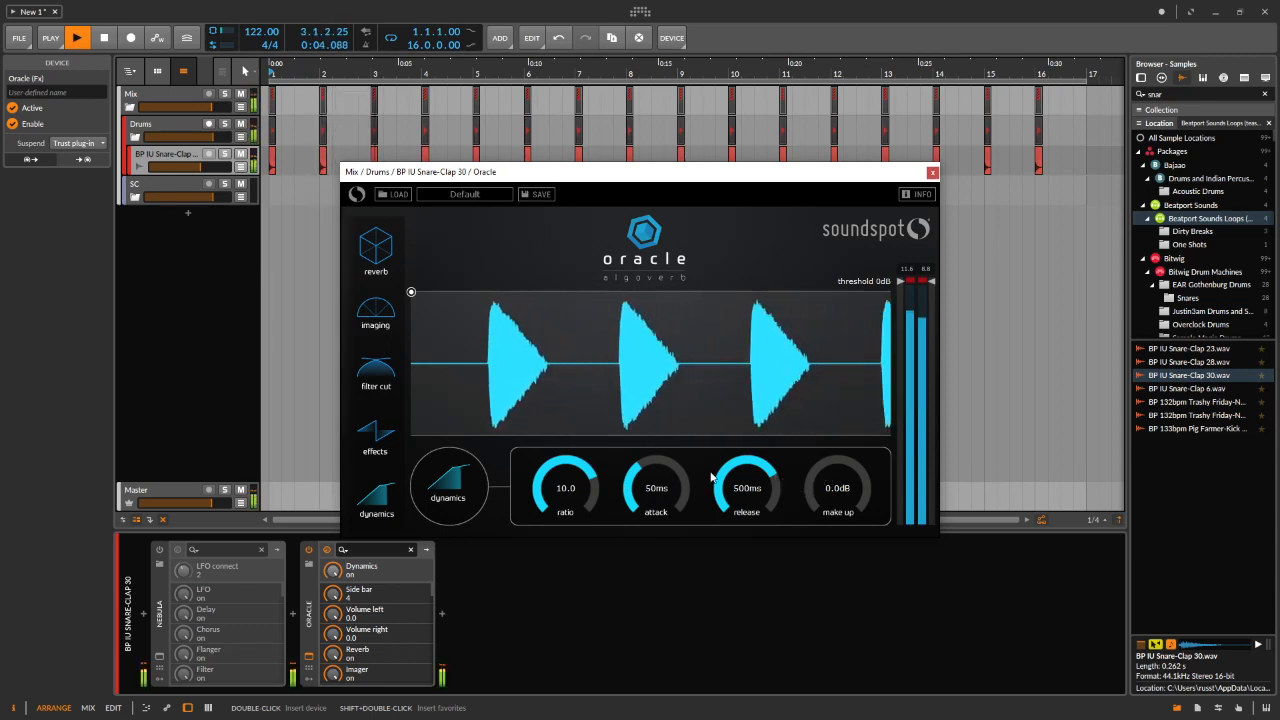
{"action": "mouse_move", "coordinate": [549, 487]}
{"action": "left_mouse_down"}
{"action": "mouse_move", "coordinate": [564, 475]}
{"action": "mouse_move", "coordinate": [550, 505]}
{"action": "left_mouse_up"}
{"action": "left_click_drag", "start_coordinate": [641, 492], "coordinate": [719, 505]}
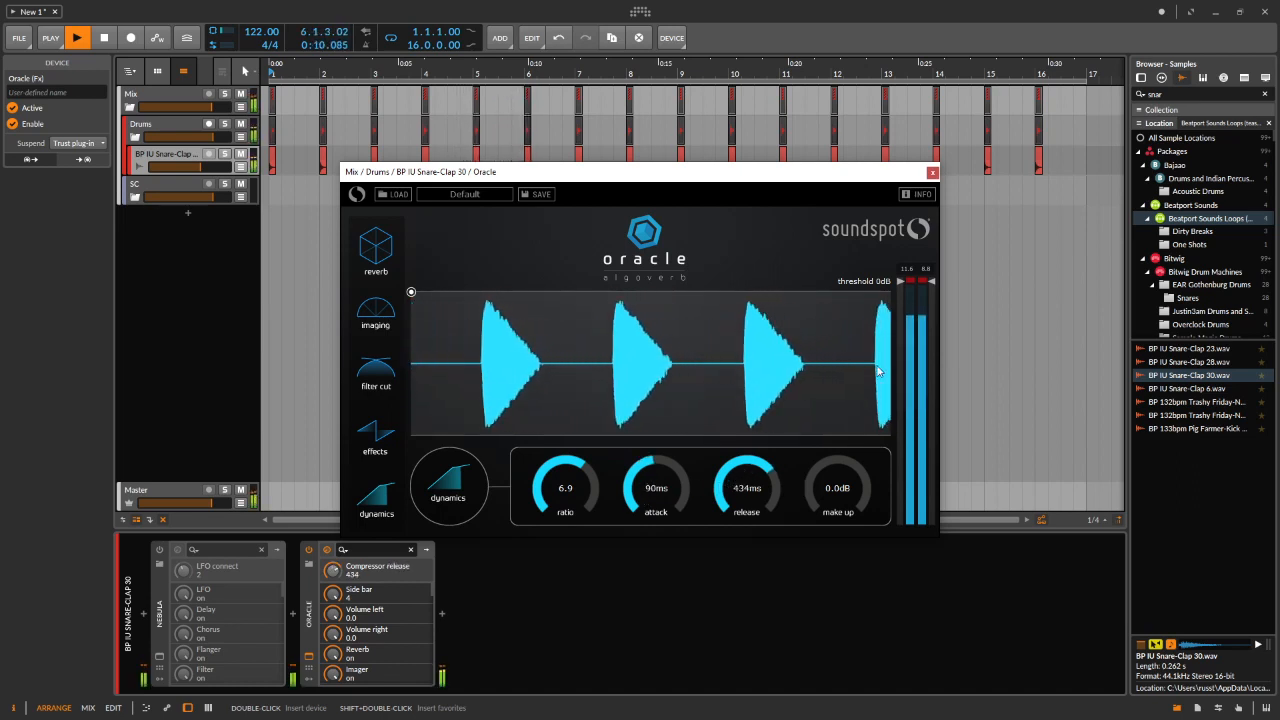
Try the output level and make-up gain, returning make-up to 0.0 dB, and lower the dynamics threshold to -25 dB.
{"action": "mouse_move", "coordinate": [900, 282]}
{"action": "left_mouse_down"}
{"action": "mouse_move", "coordinate": [898, 397]}
{"action": "mouse_move", "coordinate": [900, 283]}
{"action": "left_mouse_up"}
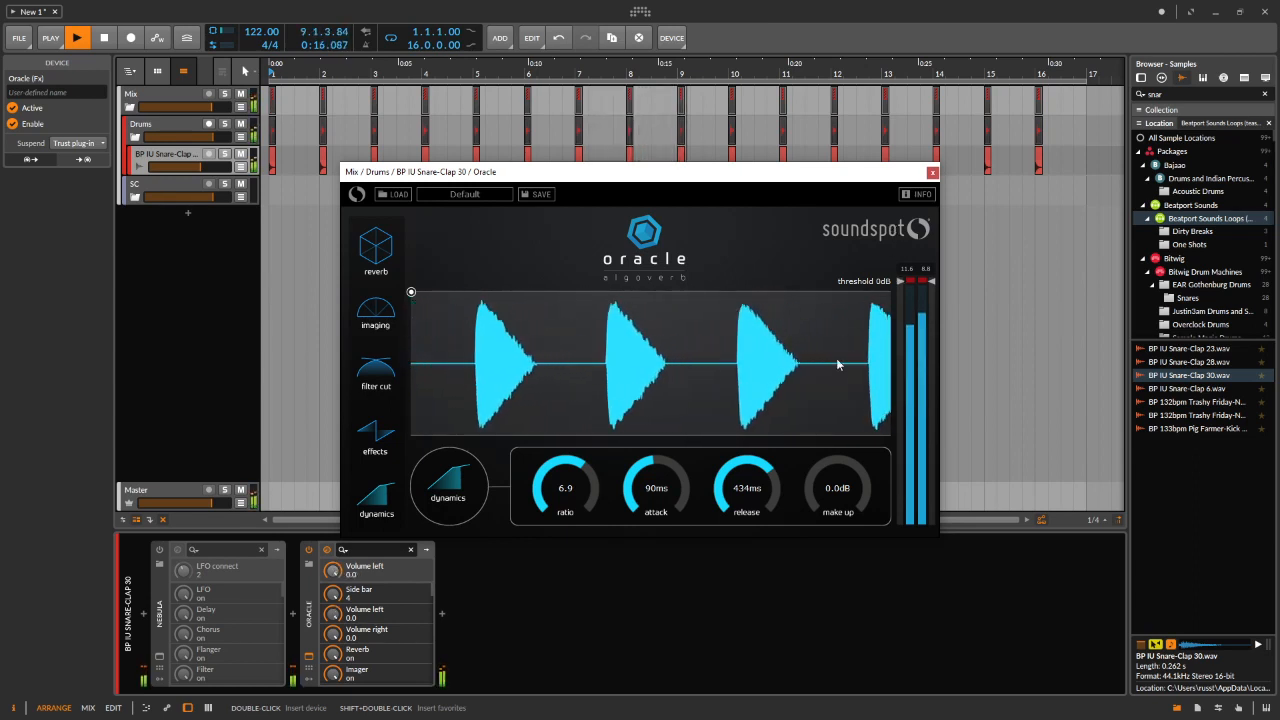
{"action": "mouse_move", "coordinate": [834, 497]}
{"action": "left_mouse_down"}
{"action": "mouse_move", "coordinate": [835, 395]}
{"action": "mouse_move", "coordinate": [830, 514]}
{"action": "left_mouse_up"}
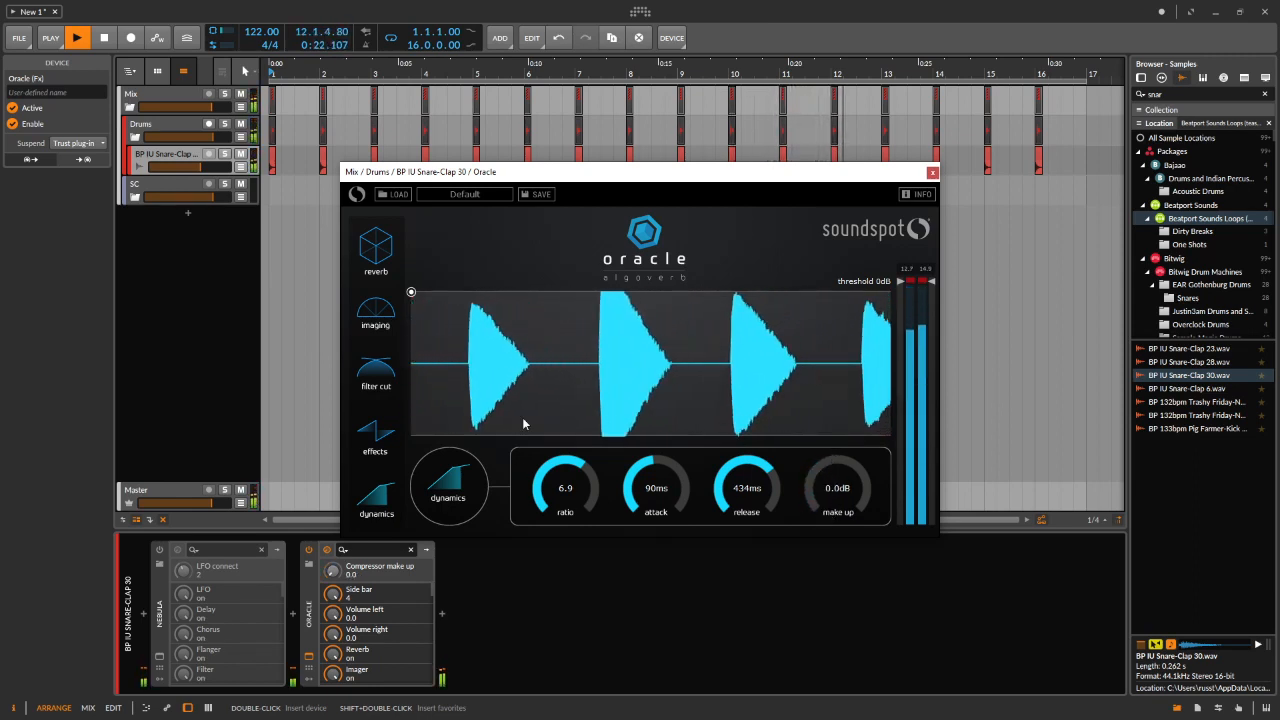
{"action": "left_click_drag", "start_coordinate": [410, 291], "coordinate": [408, 329]}
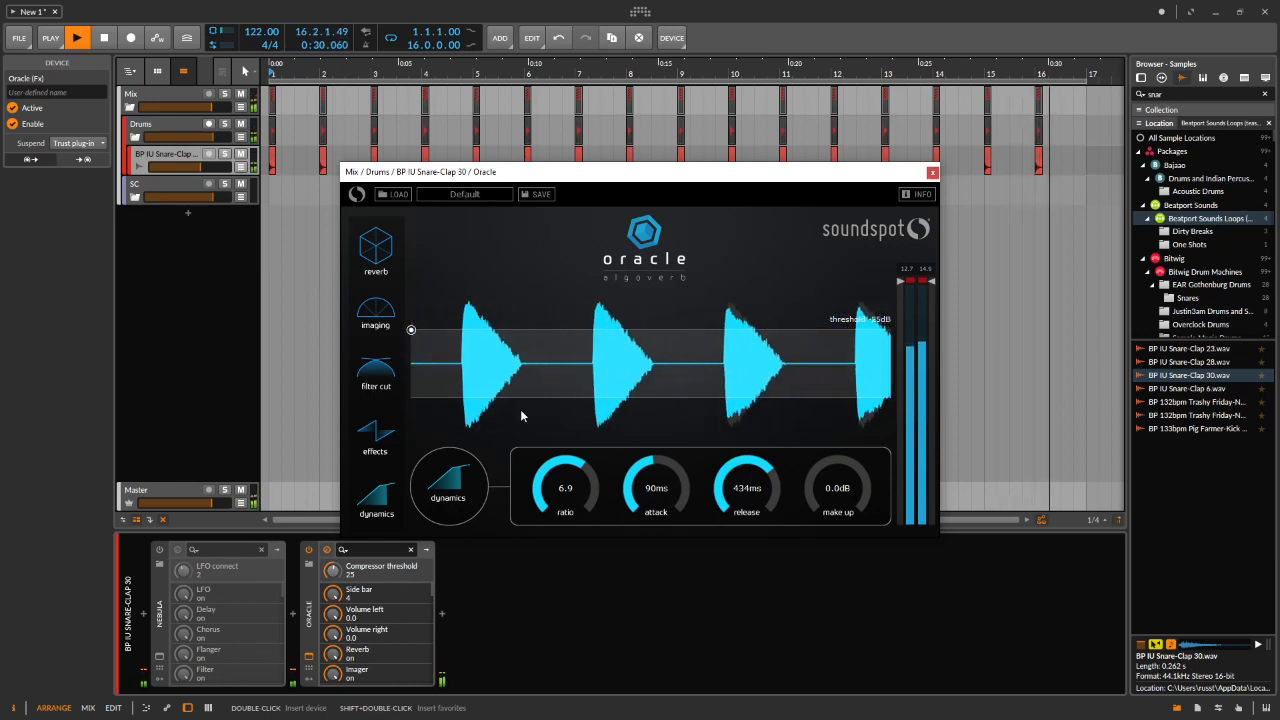
Set Oracle's dynamics ratio to 13.0, attack to 25 ms and release to 481 ms.
{"action": "left_click_drag", "start_coordinate": [563, 468], "coordinate": [564, 423]}
{"action": "left_click_drag", "start_coordinate": [656, 480], "coordinate": [648, 529]}
{"action": "left_click_drag", "start_coordinate": [748, 485], "coordinate": [753, 473]}
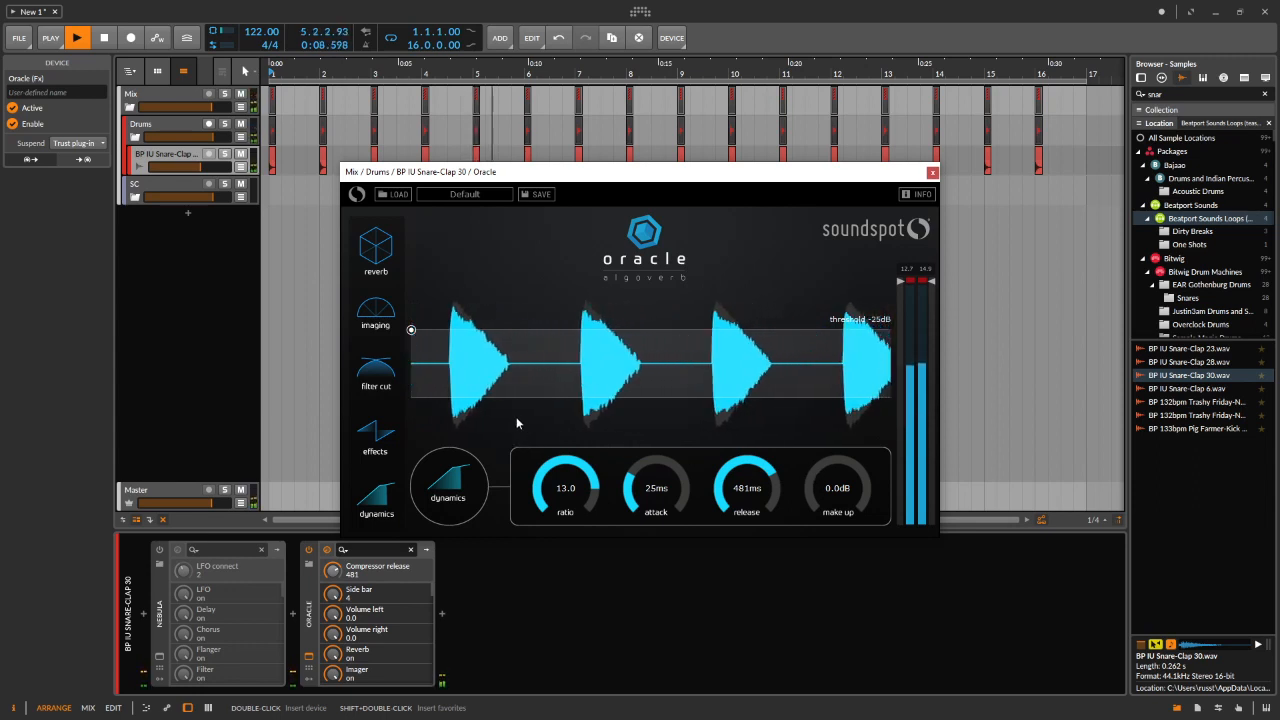
Audition the dynamics with a -37 dB threshold and 11.6 dB make-up gain, and return both to 0 dB.
{"action": "mouse_move", "coordinate": [410, 329]}
{"action": "left_mouse_down"}
{"action": "mouse_move", "coordinate": [410, 362]}
{"action": "mouse_move", "coordinate": [416, 351]}
{"action": "left_mouse_up"}
{"action": "left_click_drag", "start_coordinate": [823, 493], "coordinate": [823, 436]}
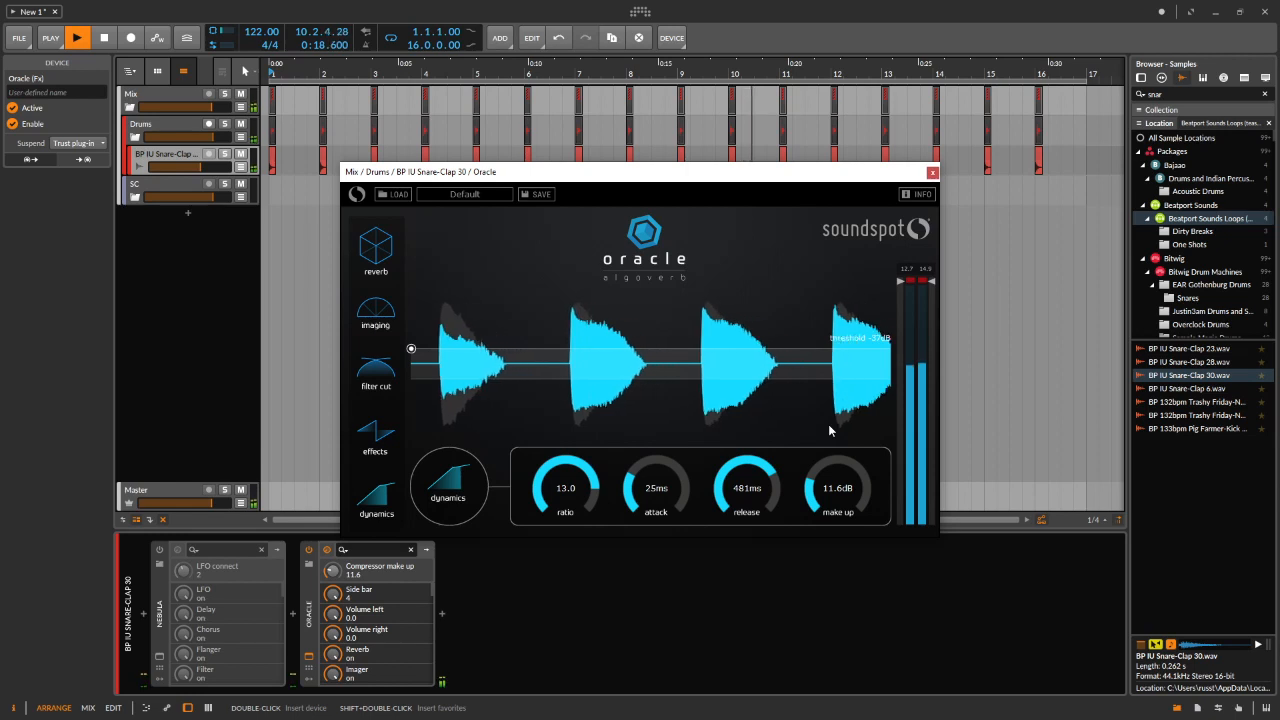
{"action": "left_click_drag", "start_coordinate": [410, 347], "coordinate": [428, 284]}
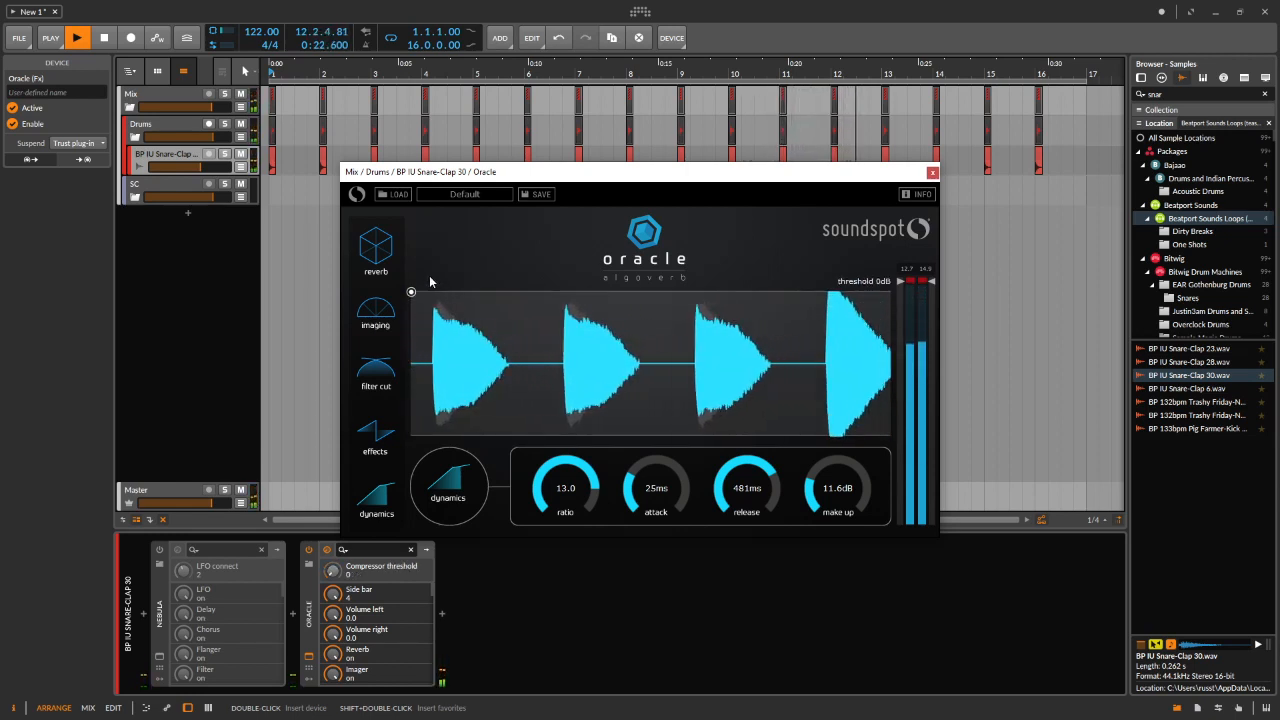
{"action": "left_click_drag", "start_coordinate": [811, 477], "coordinate": [822, 538]}
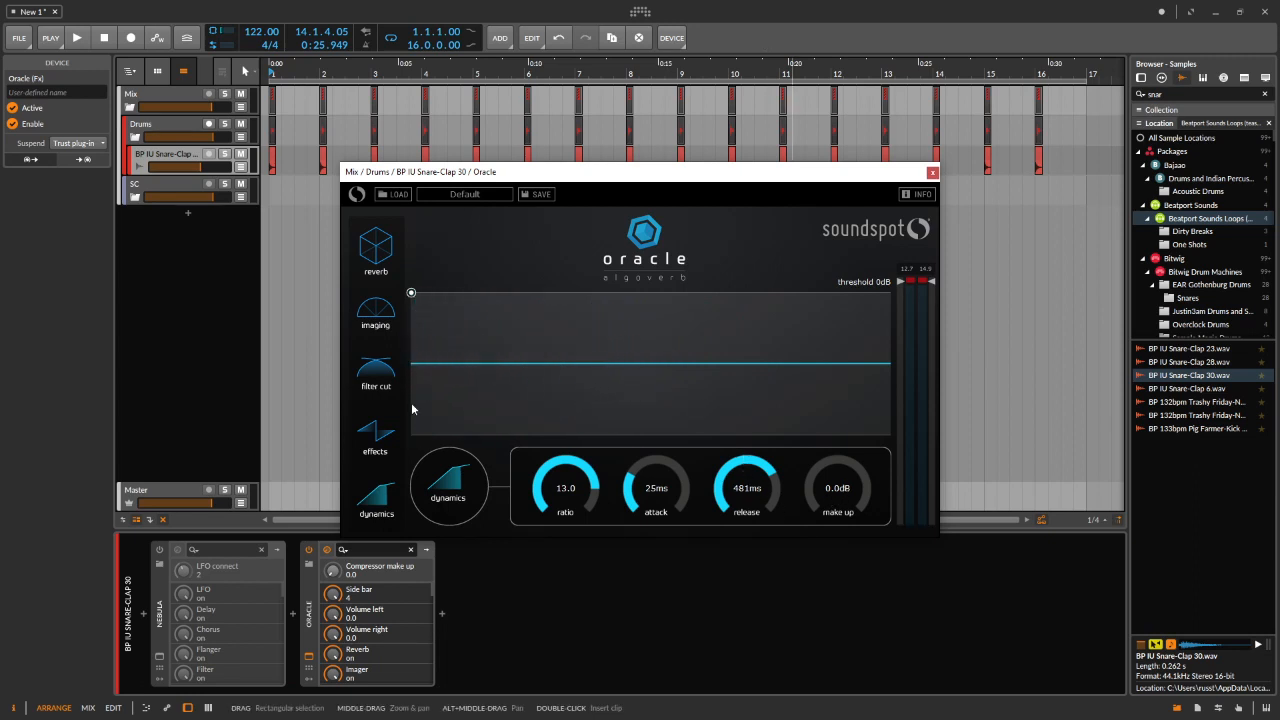
Review the saturation, flanger and LFO controls in Oracle's effects section, repositioning the plug-in window.
{"action": "left_click", "coordinate": [377, 432]}
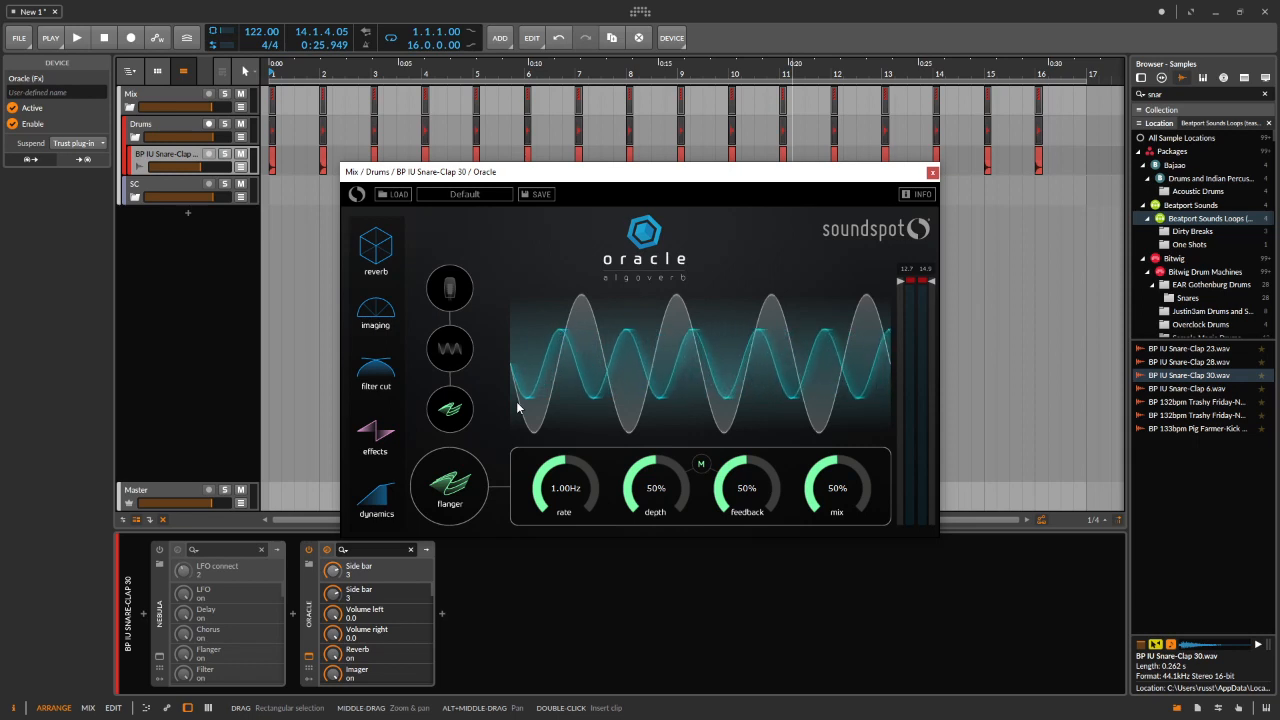
{"action": "left_click_drag", "start_coordinate": [607, 188], "coordinate": [712, 271]}
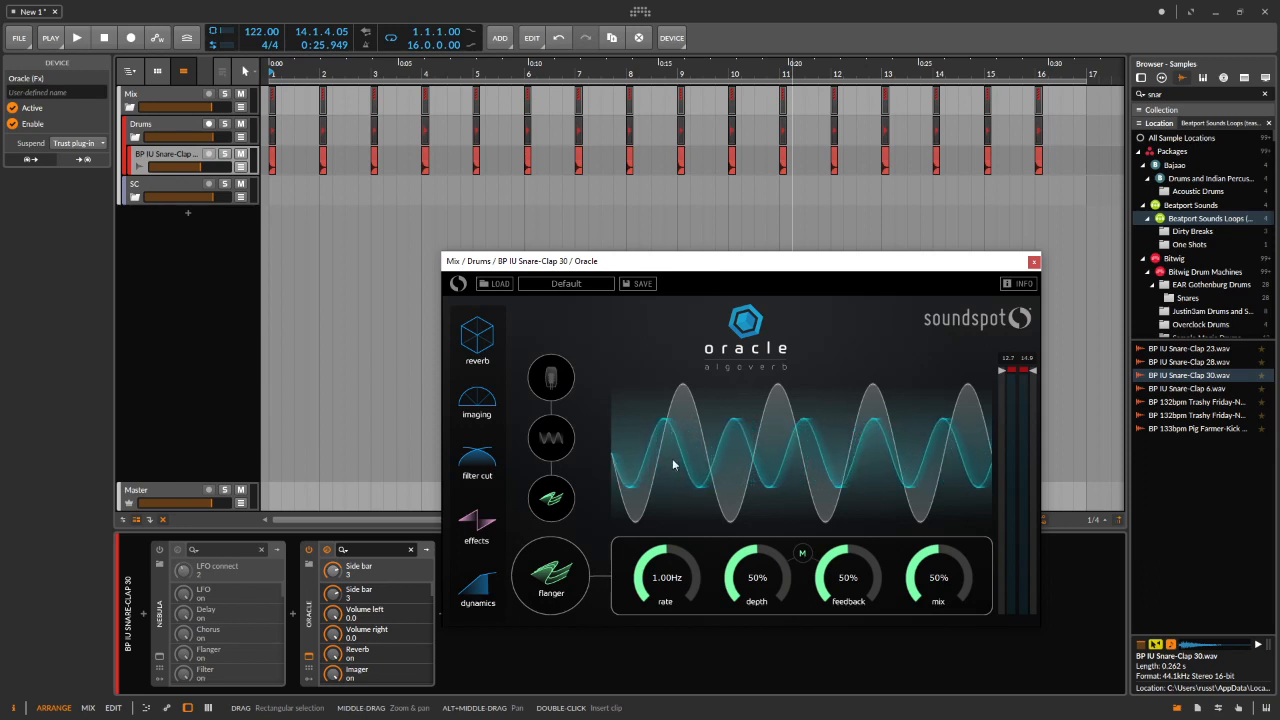
{"action": "left_click", "coordinate": [560, 381]}
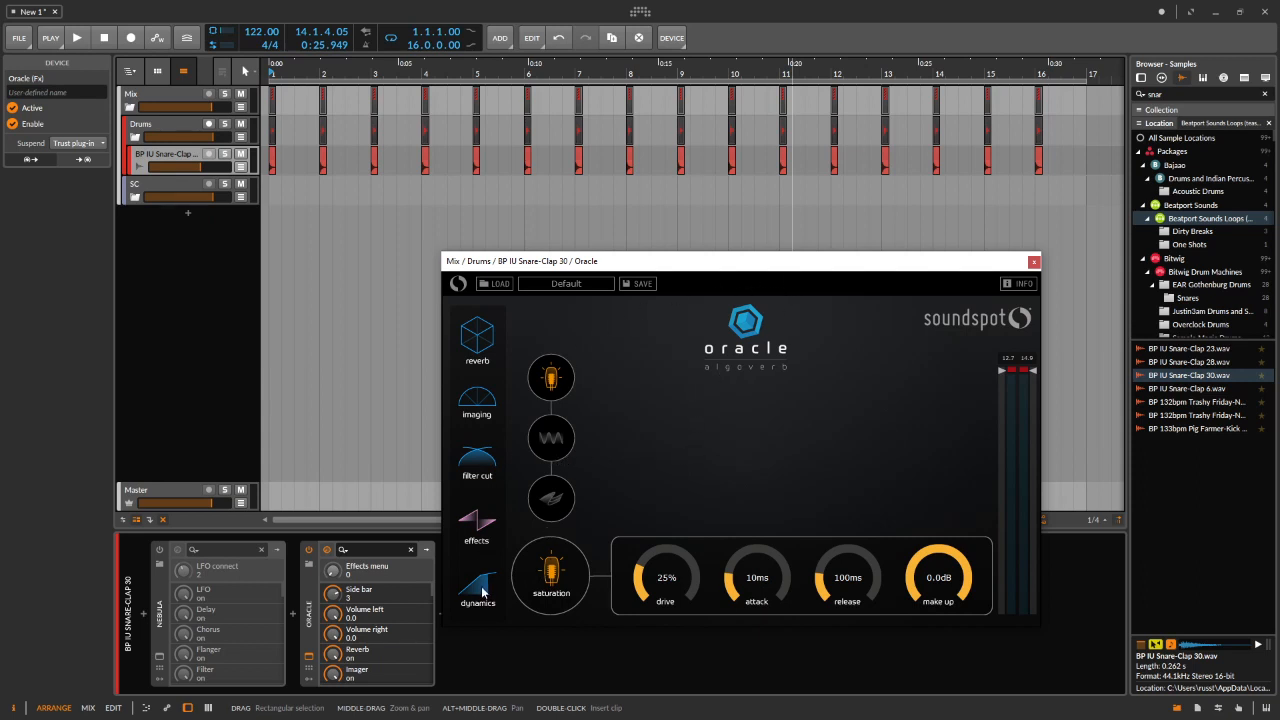
{"action": "left_click", "coordinate": [551, 499]}
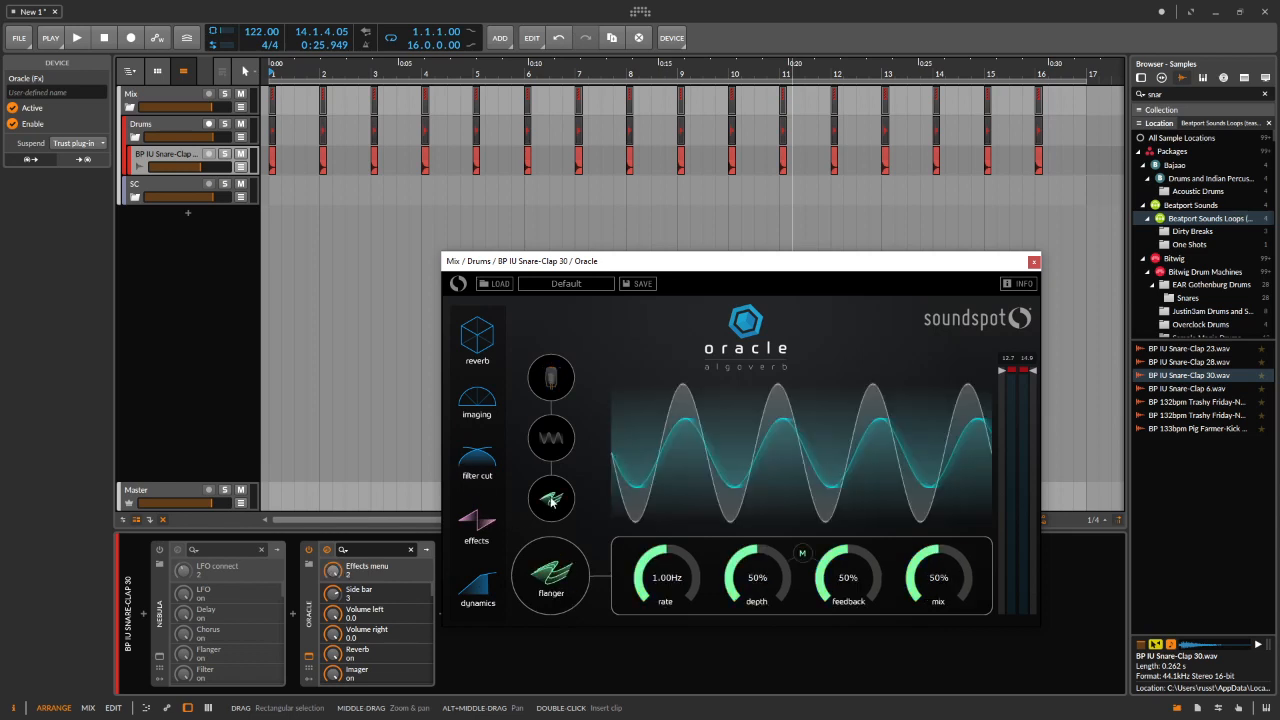
{"action": "left_click", "coordinate": [551, 437]}
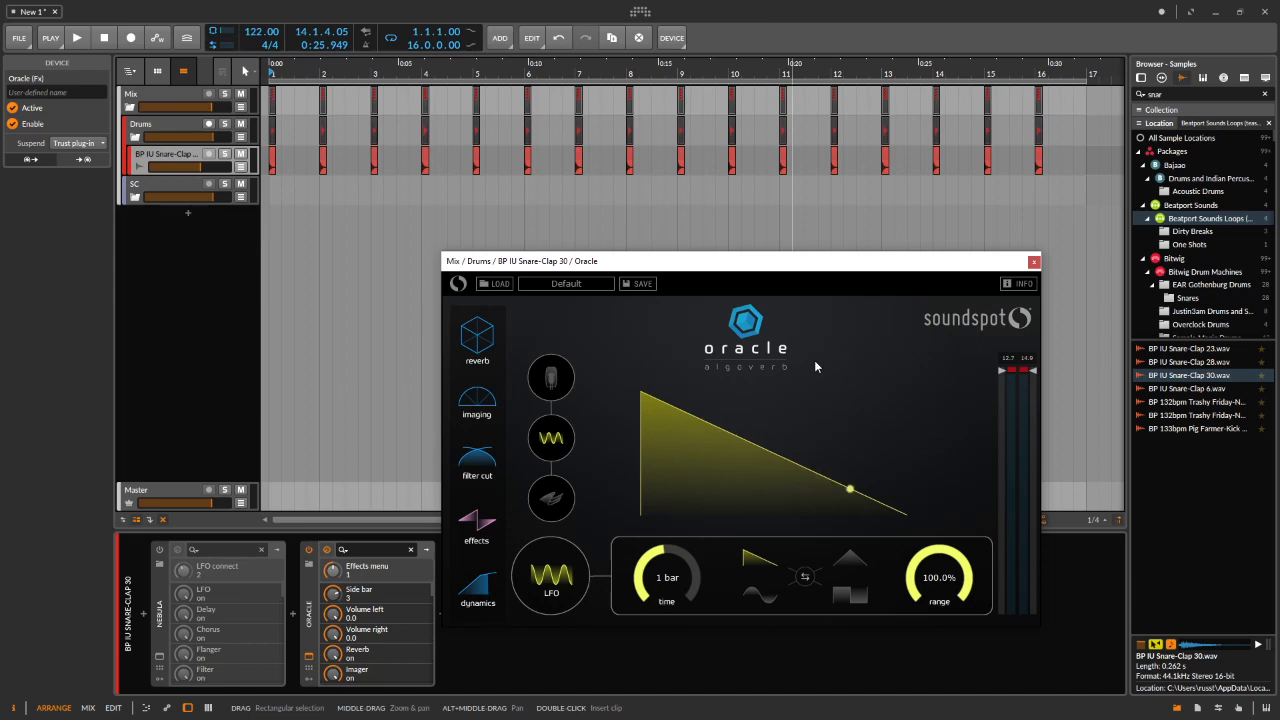
{"action": "left_click_drag", "start_coordinate": [858, 272], "coordinate": [873, 188]}
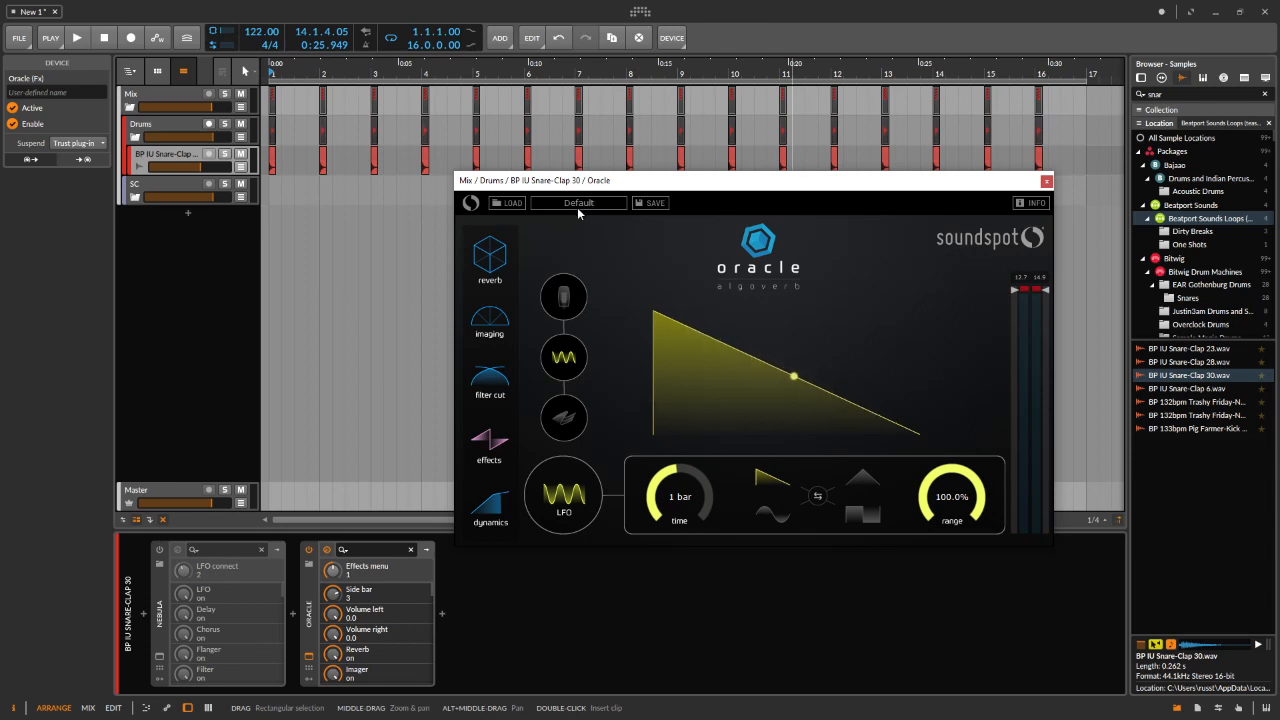
Check Oracle's USER preset folder and load the Soundscape-1 preset from the SOUNDSCAPES folder.
{"action": "left_click", "coordinate": [510, 204]}
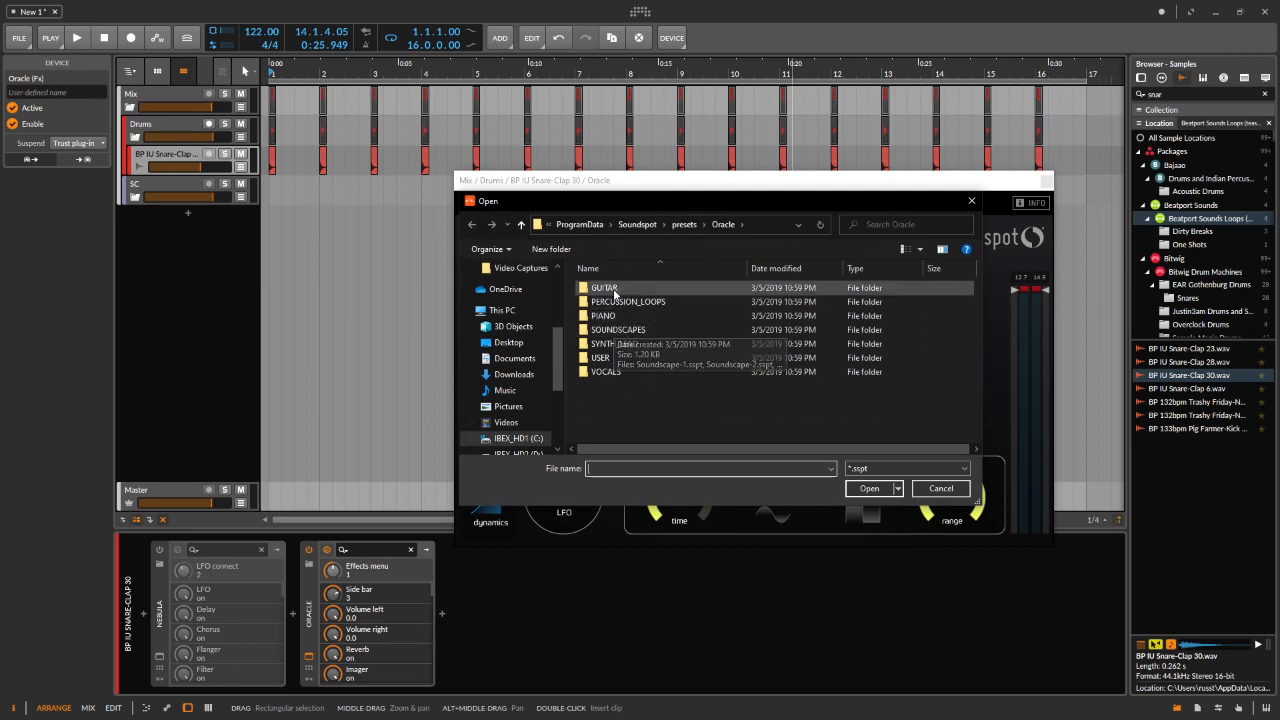
{"action": "double_click", "coordinate": [609, 360]}
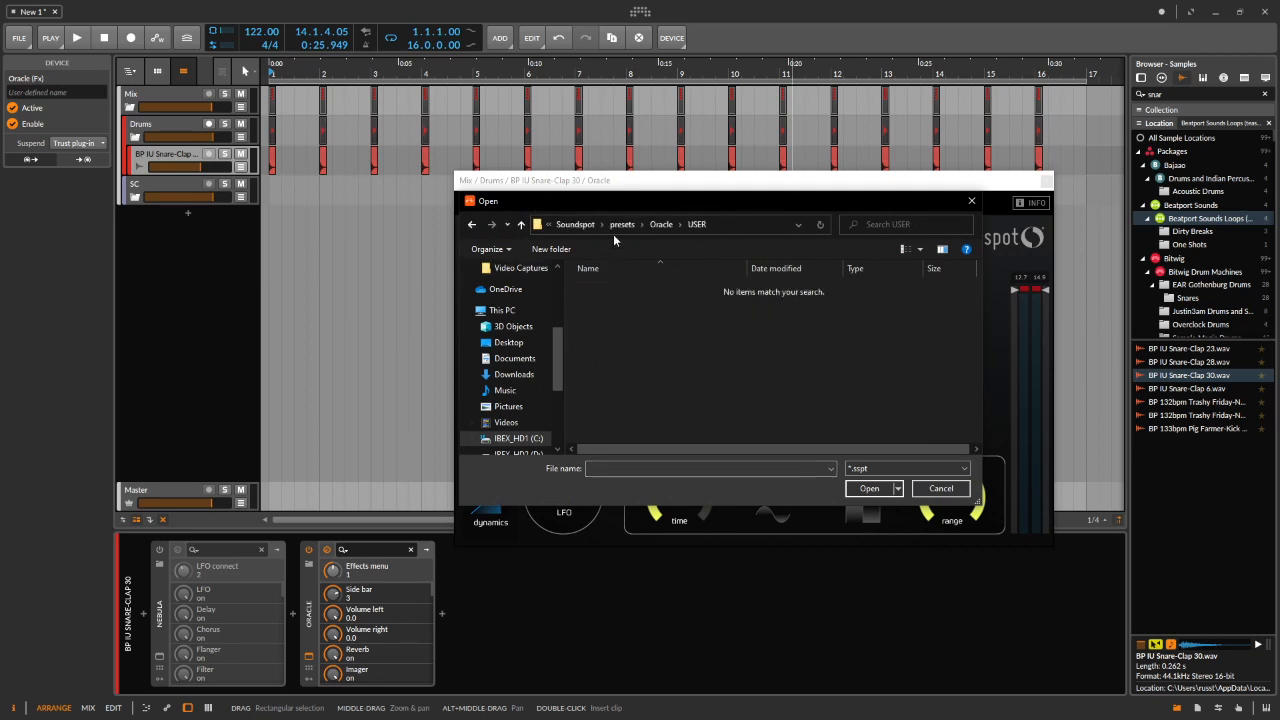
{"action": "left_click", "coordinate": [661, 224]}
{"action": "double_click", "coordinate": [617, 330]}
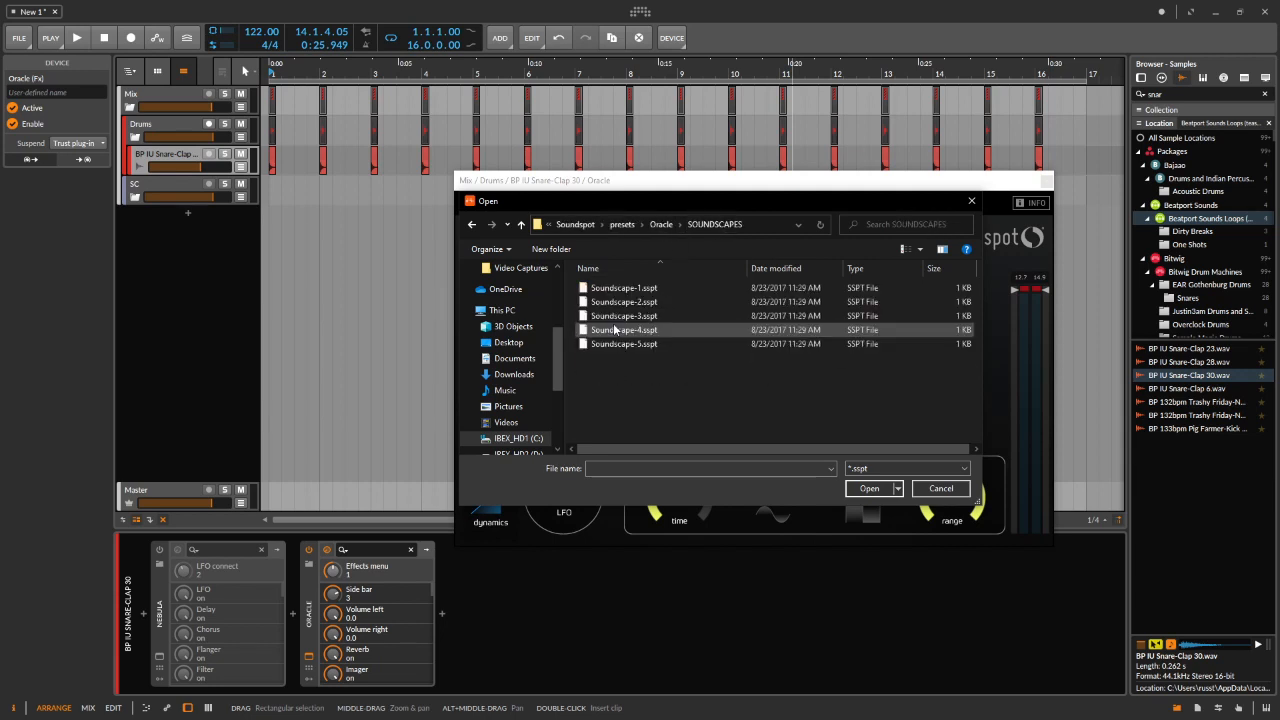
{"action": "double_click", "coordinate": [642, 291]}
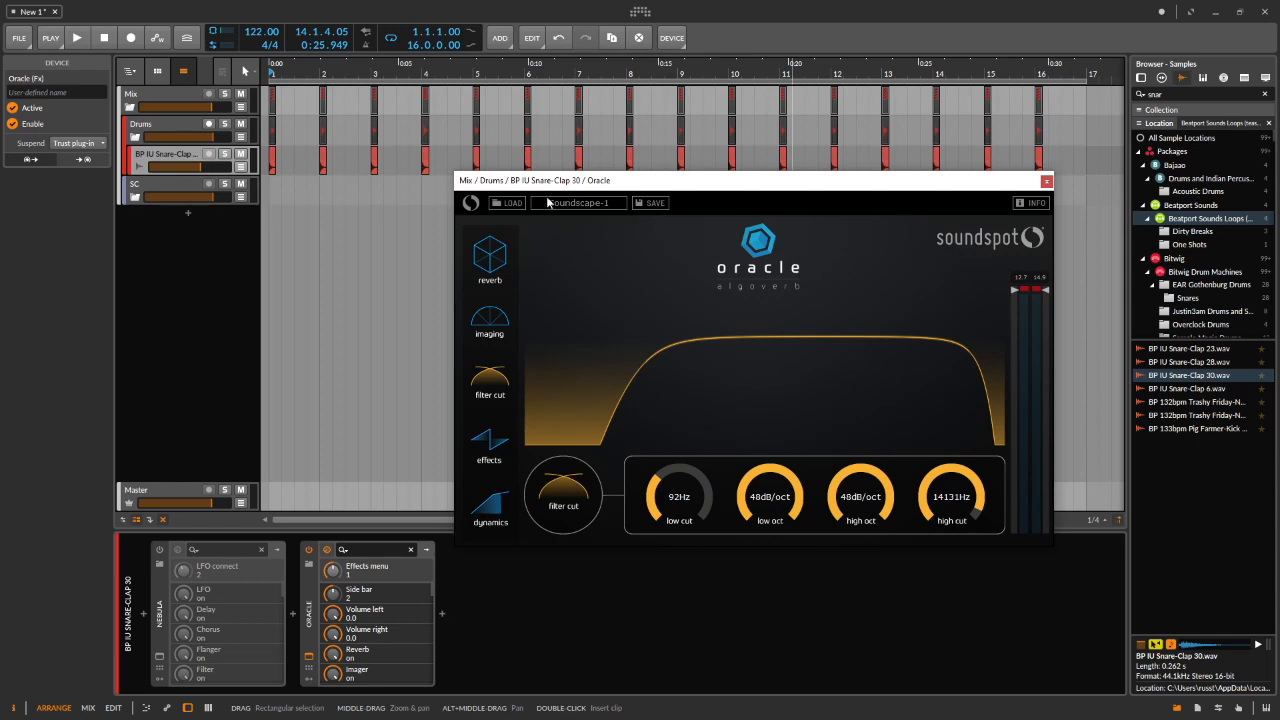
{"action": "left_click", "coordinate": [508, 203]}
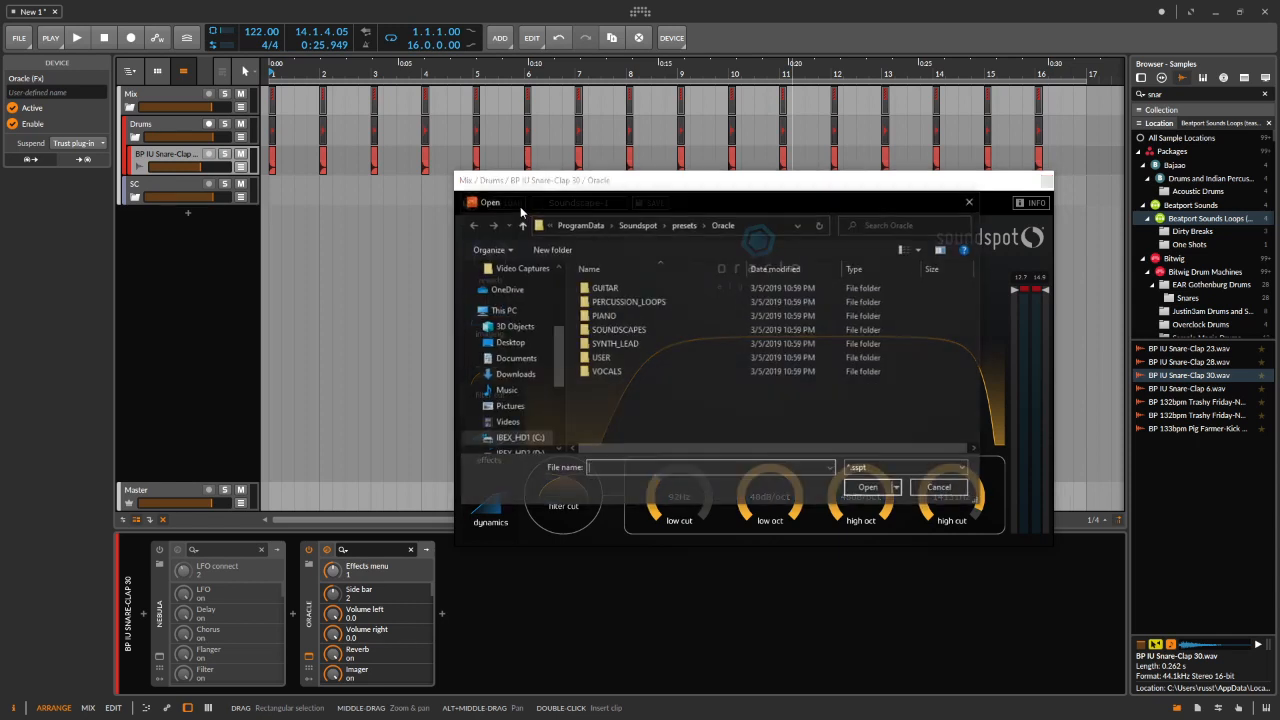
{"action": "double_click", "coordinate": [632, 332]}
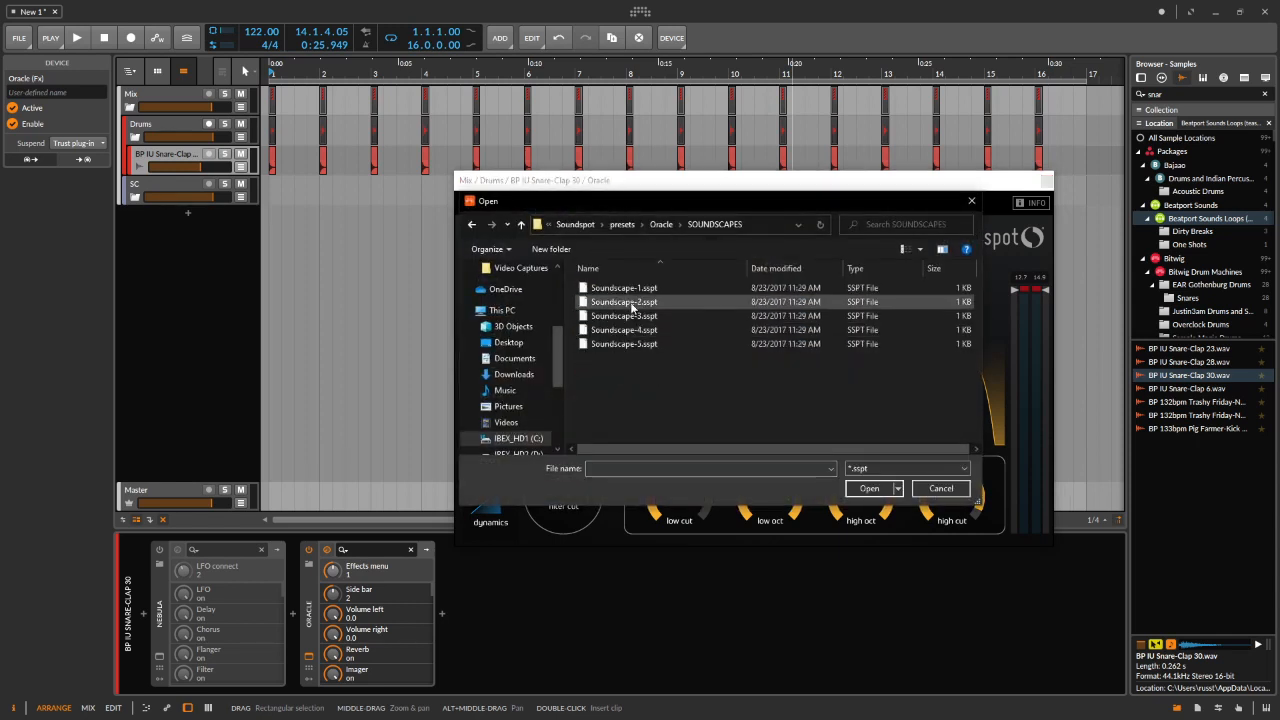
{"action": "left_click", "coordinate": [945, 489]}
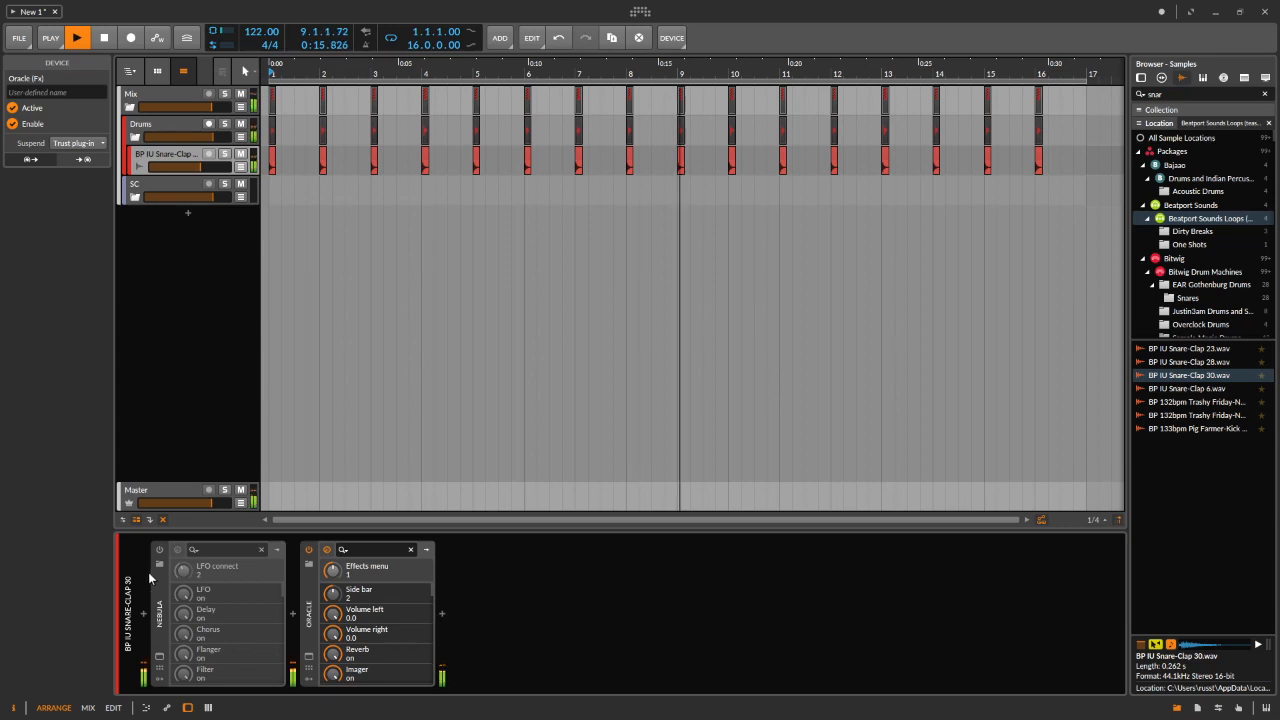
Activate Nebula, show its plug-in window, and switch the LFO target to amplitude after trying delay mix.
{"action": "left_click", "coordinate": [159, 551]}
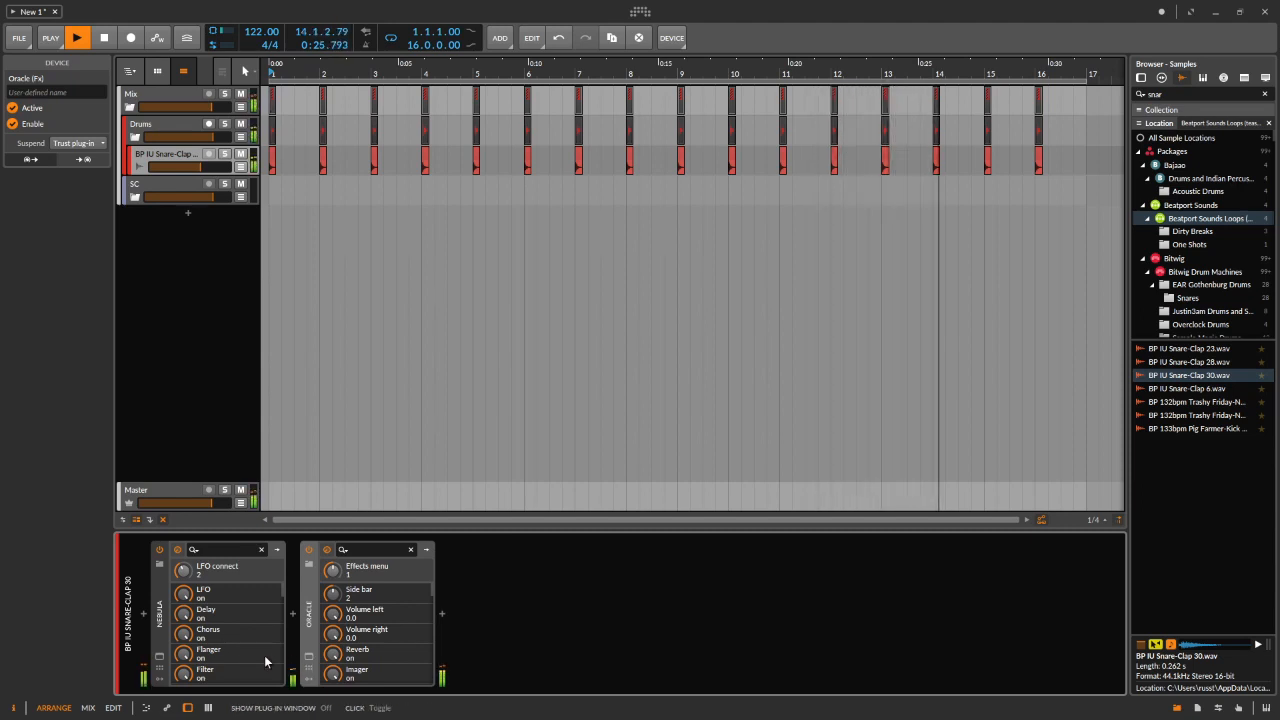
{"action": "left_click", "coordinate": [160, 659]}
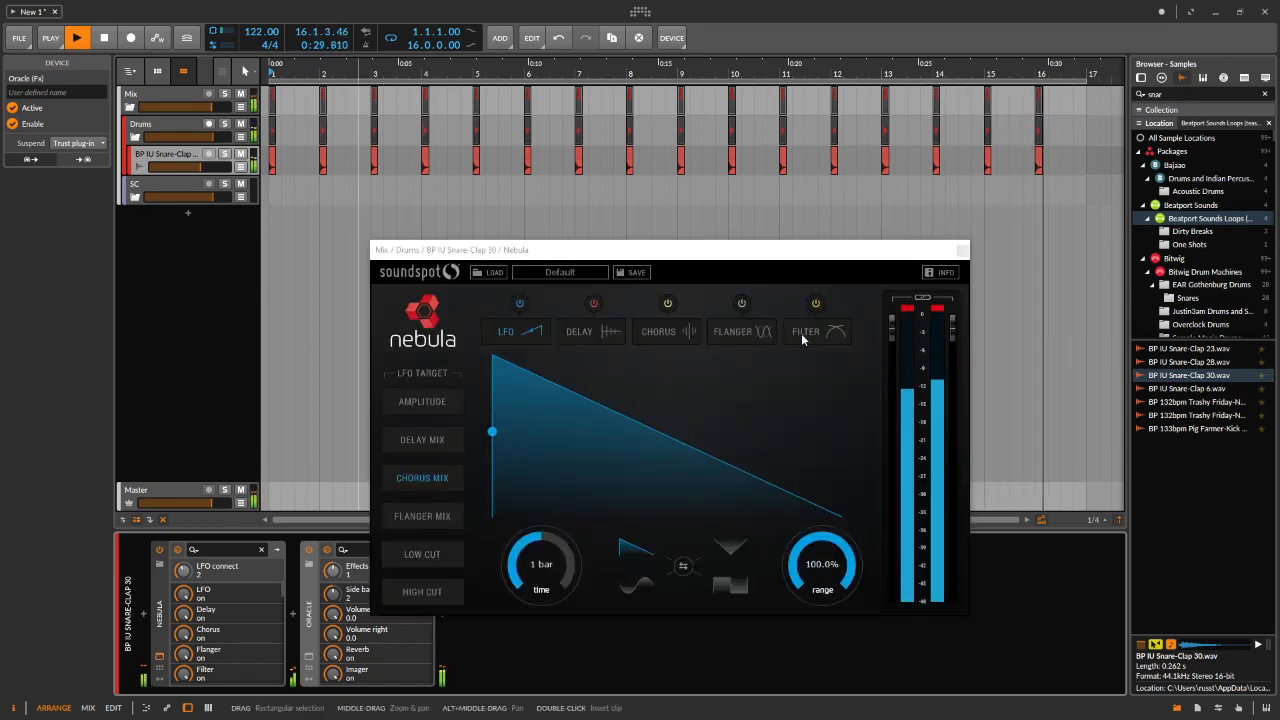
{"action": "left_click", "coordinate": [412, 442]}
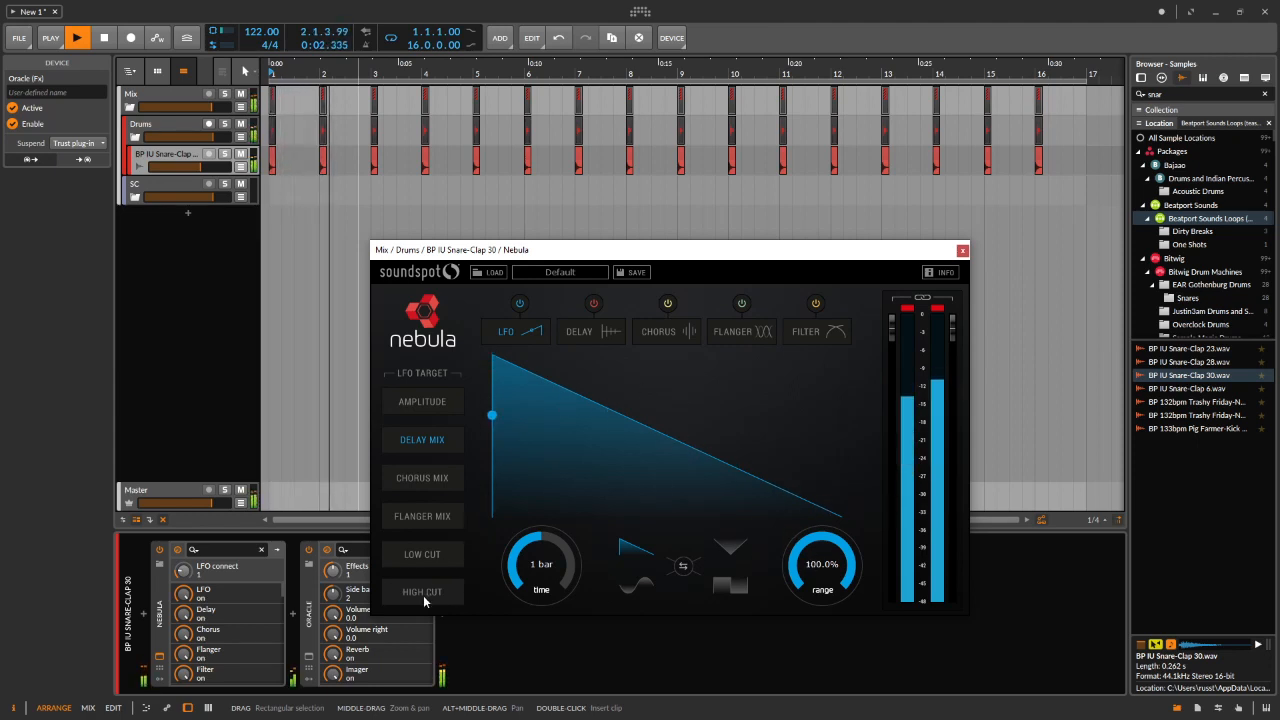
{"action": "left_click", "coordinate": [440, 402]}
Show the delay mode of Nebula's delay section and lower the delay mix to 14.7%.
{"action": "left_click", "coordinate": [578, 332]}
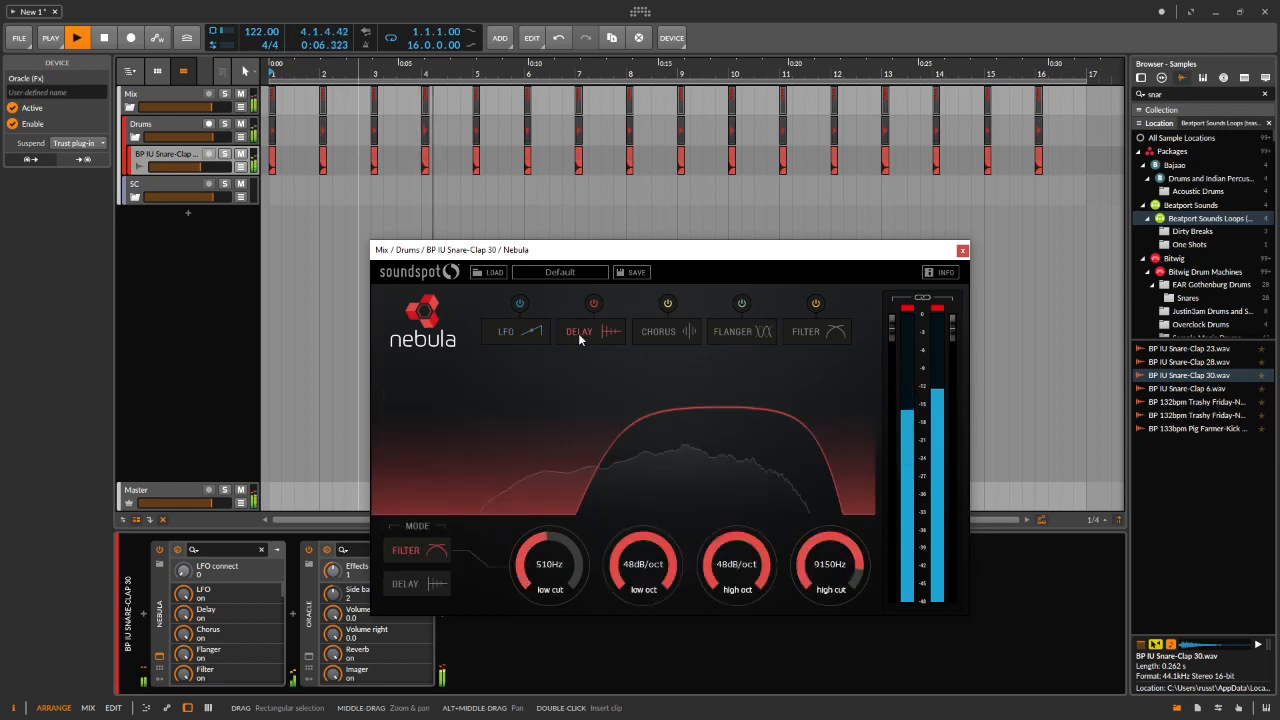
{"action": "left_click", "coordinate": [407, 583]}
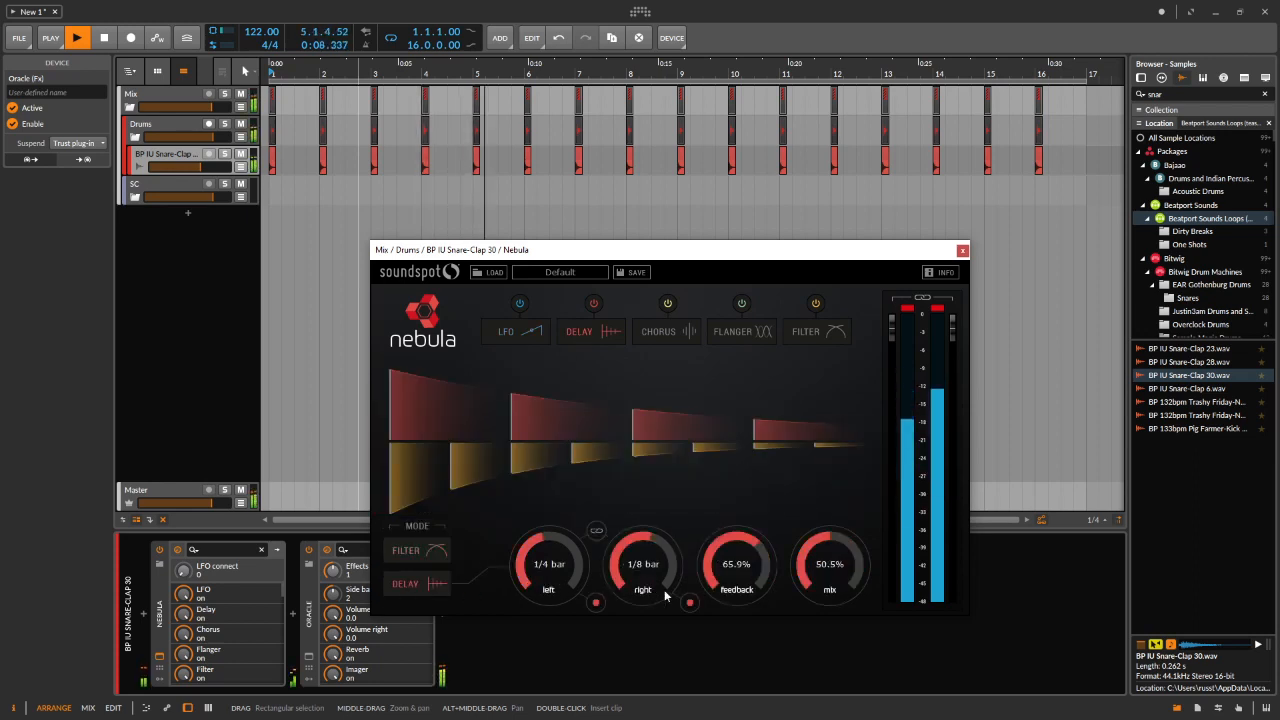
{"action": "left_click_drag", "start_coordinate": [816, 588], "coordinate": [820, 631]}
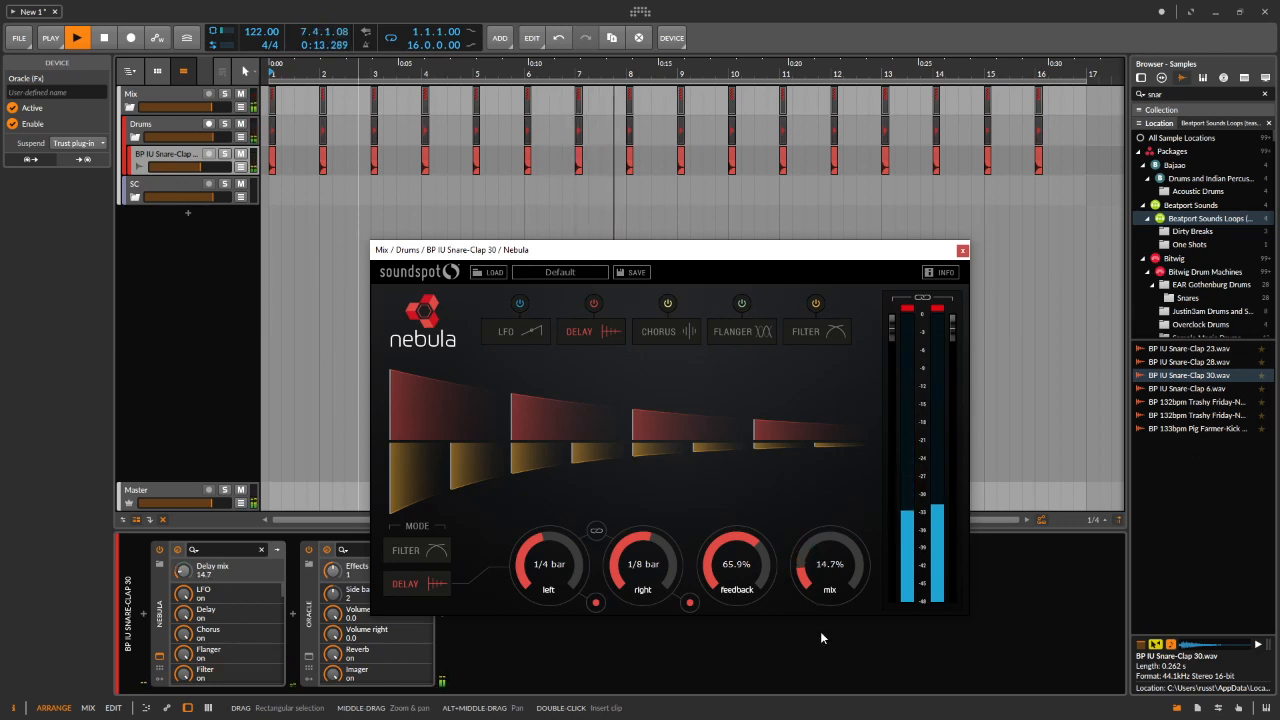
Bring up Oracle's reverb section and lower the reverb mix to 18%.
{"action": "left_click", "coordinate": [309, 656]}
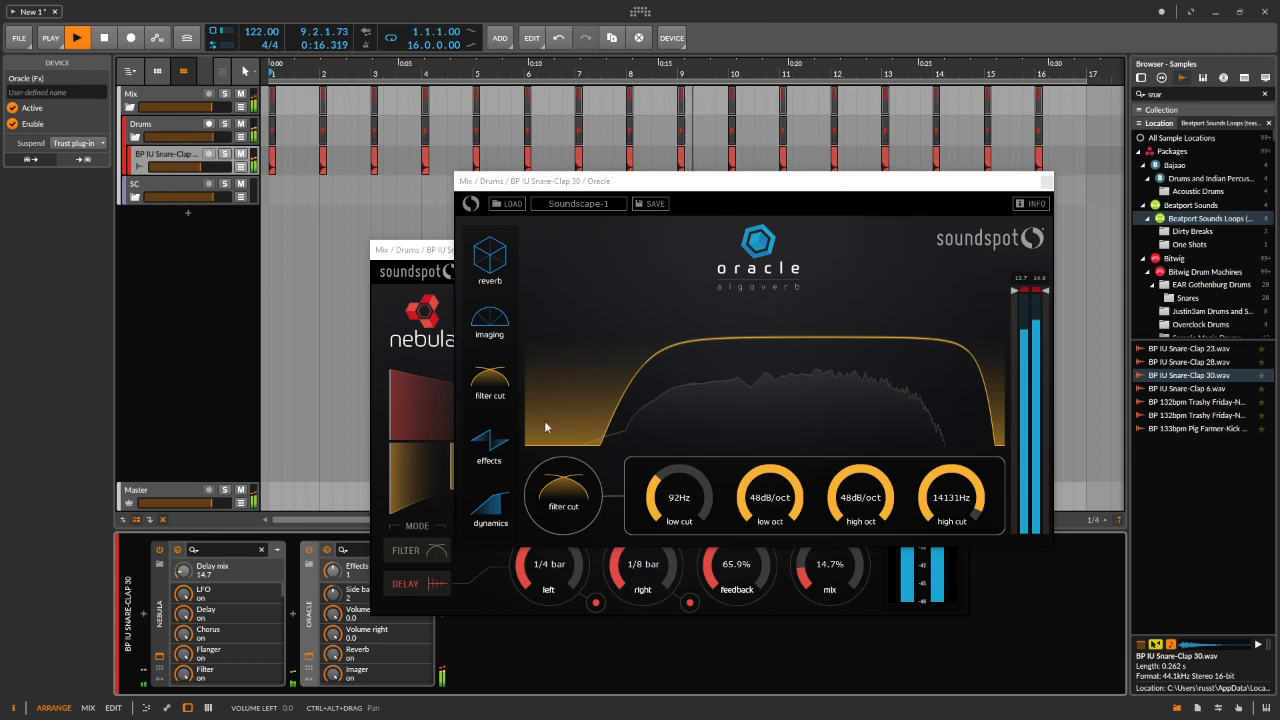
{"action": "left_click", "coordinate": [494, 263]}
{"action": "left_click_drag", "start_coordinate": [945, 495], "coordinate": [951, 621]}
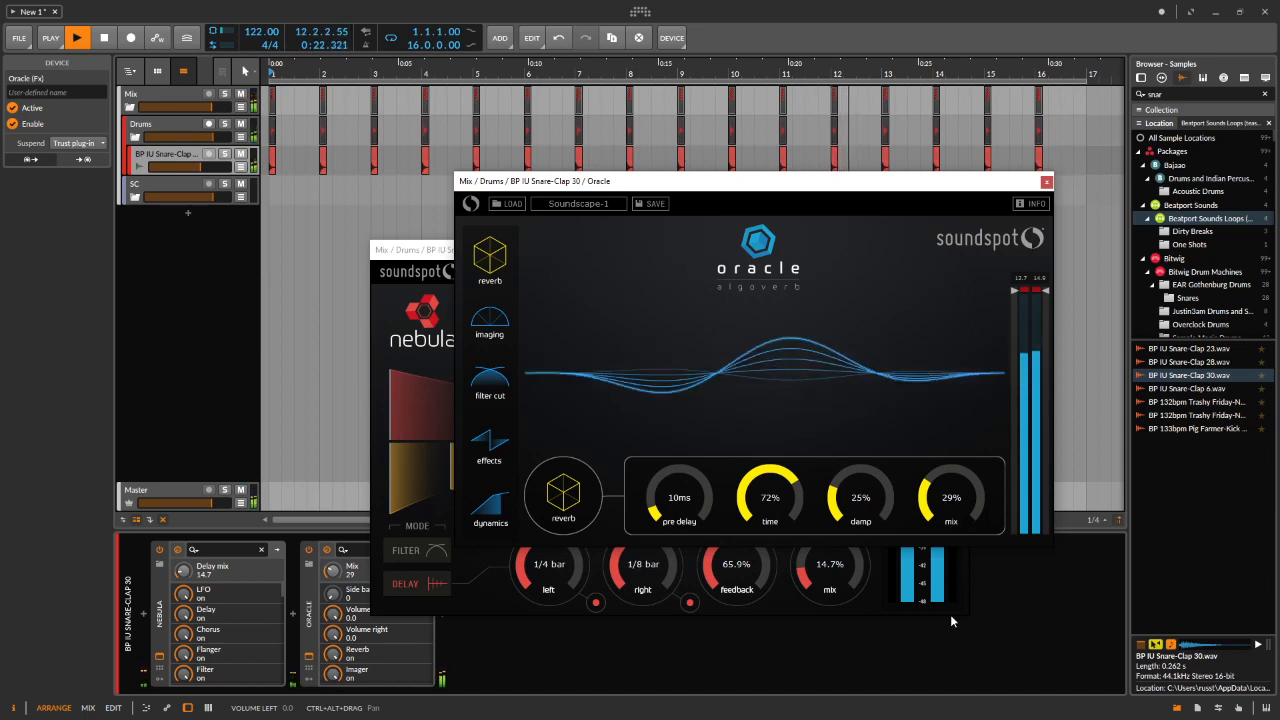
{"action": "left_click_drag", "start_coordinate": [930, 488], "coordinate": [923, 516]}
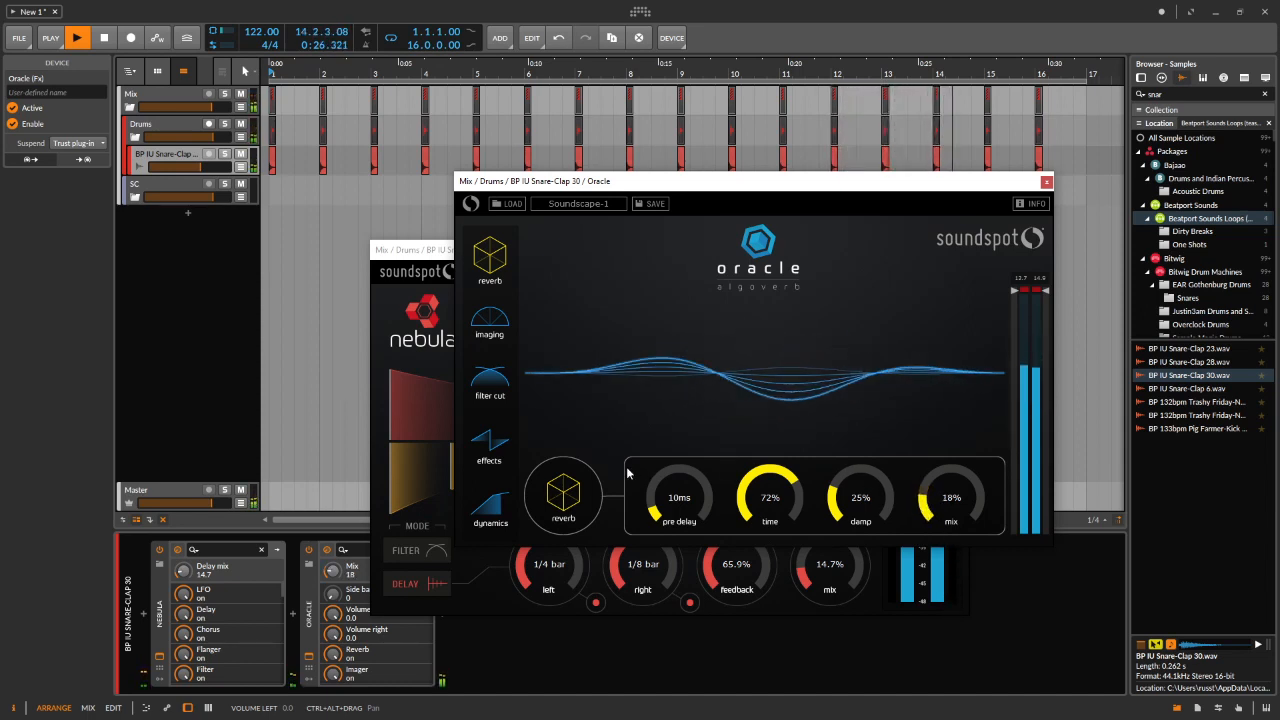